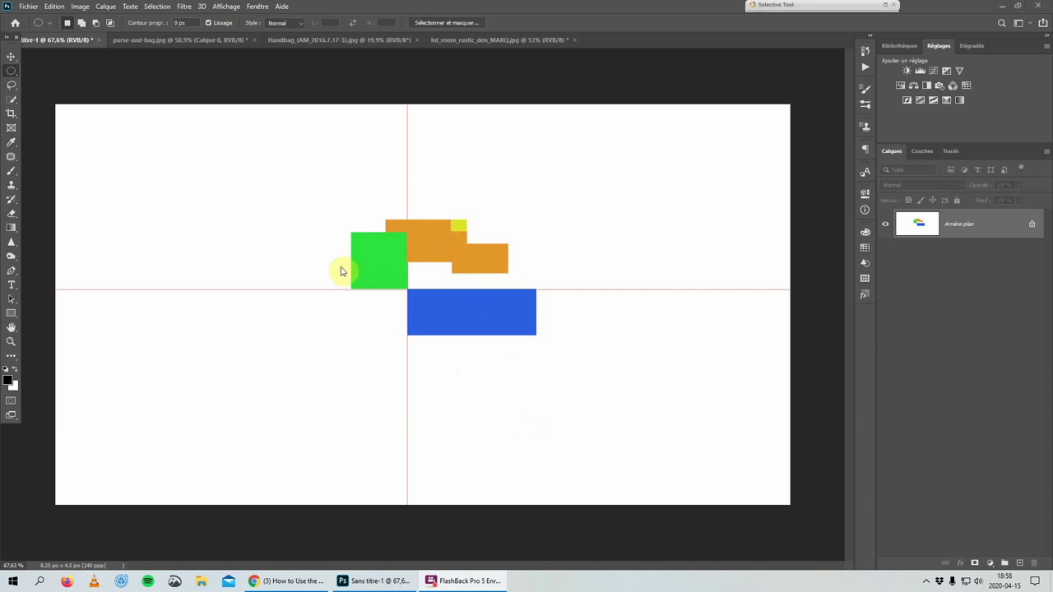
Bring up the marquee tool flyout to reach the Elliptical Marquee Tool.
{"action": "right_click", "coordinate": [16, 77]}
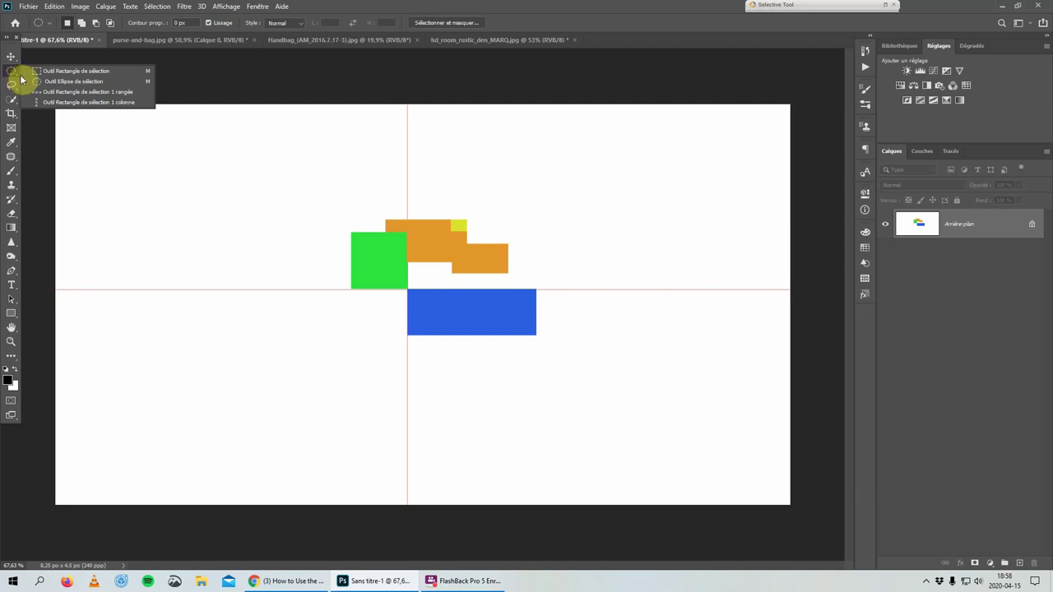
Select an upper-left oval, add a circle on its left, and subtract a notch from its right end.
{"action": "left_click", "coordinate": [70, 83]}
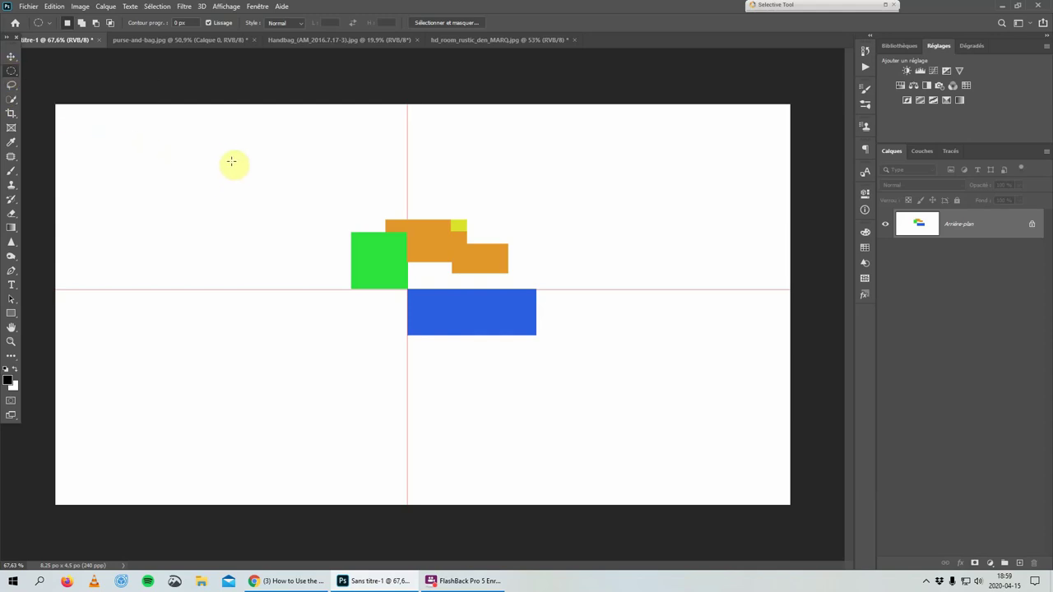
{"action": "left_click_drag", "start_coordinate": [222, 153], "coordinate": [369, 222]}
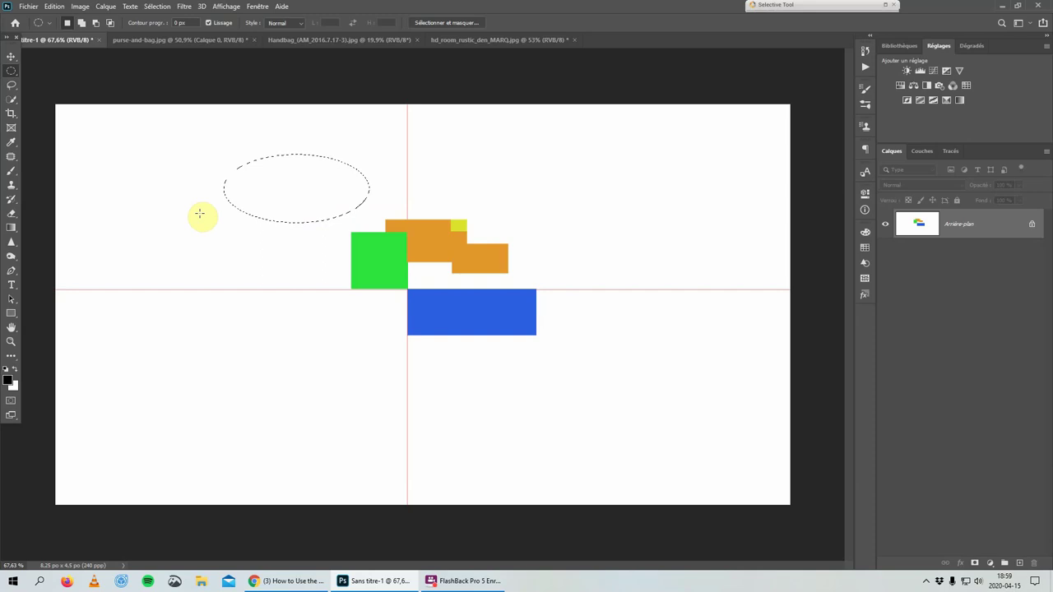
{"action": "key", "text": "shift"}
{"action": "key", "text": "shift"}
{"action": "key", "text": "shift"}
{"action": "mouse_move", "coordinate": [235, 149]}
{"action": "left_mouse_down"}
{"action": "mouse_move", "coordinate": [261, 220]}
{"action": "mouse_move", "coordinate": [165, 222]}
{"action": "left_mouse_up"}
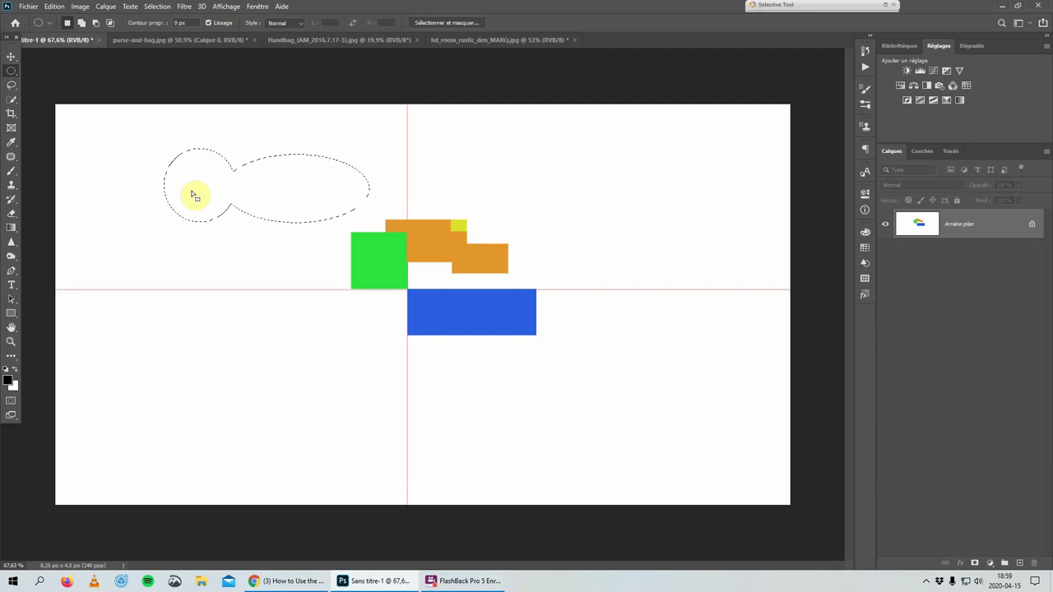
{"action": "key", "text": "alt"}
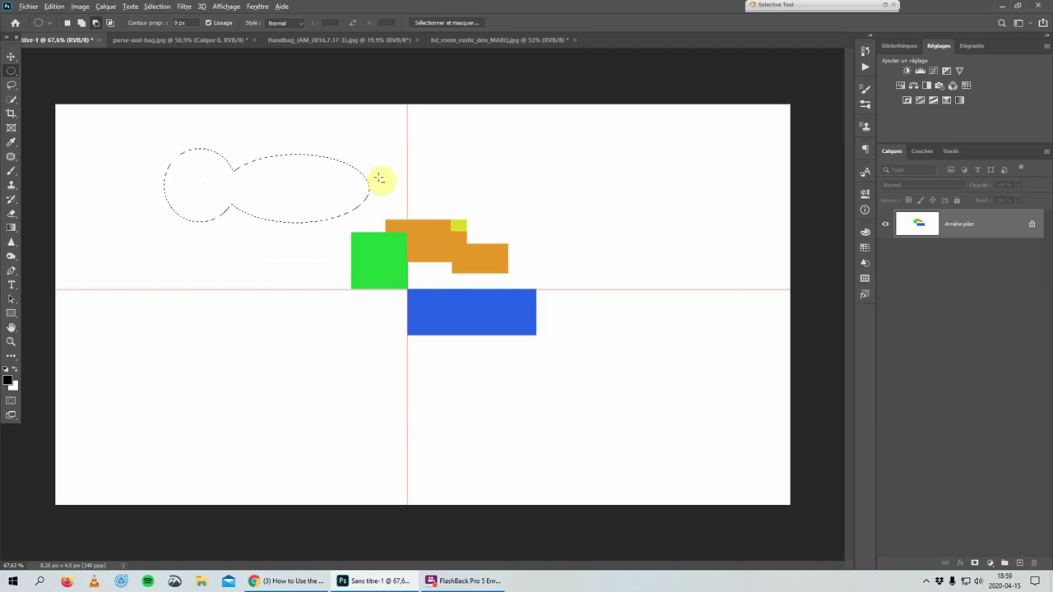
{"action": "left_click_drag", "start_coordinate": [328, 153], "coordinate": [442, 218]}
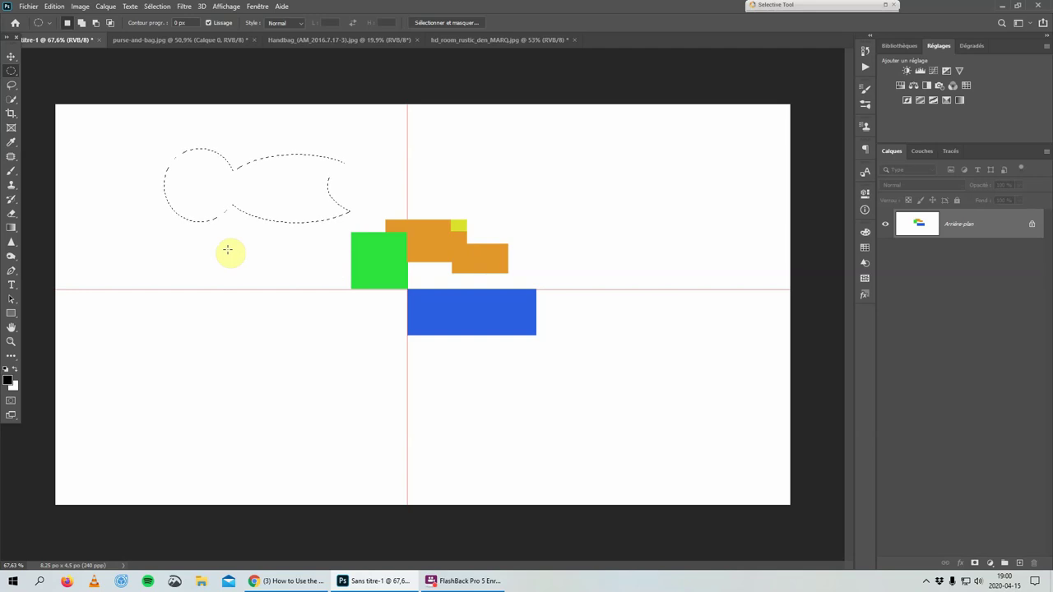
Add a layer mask from the fish selection, invert it, then delete the mask.
{"action": "right_click", "coordinate": [280, 190]}
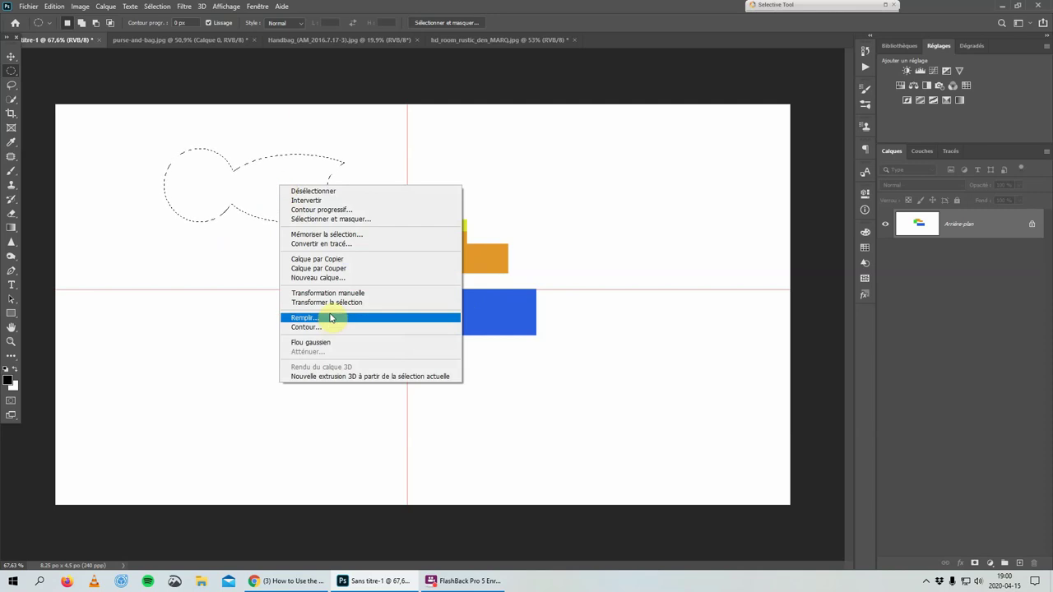
{"action": "left_click", "coordinate": [190, 248]}
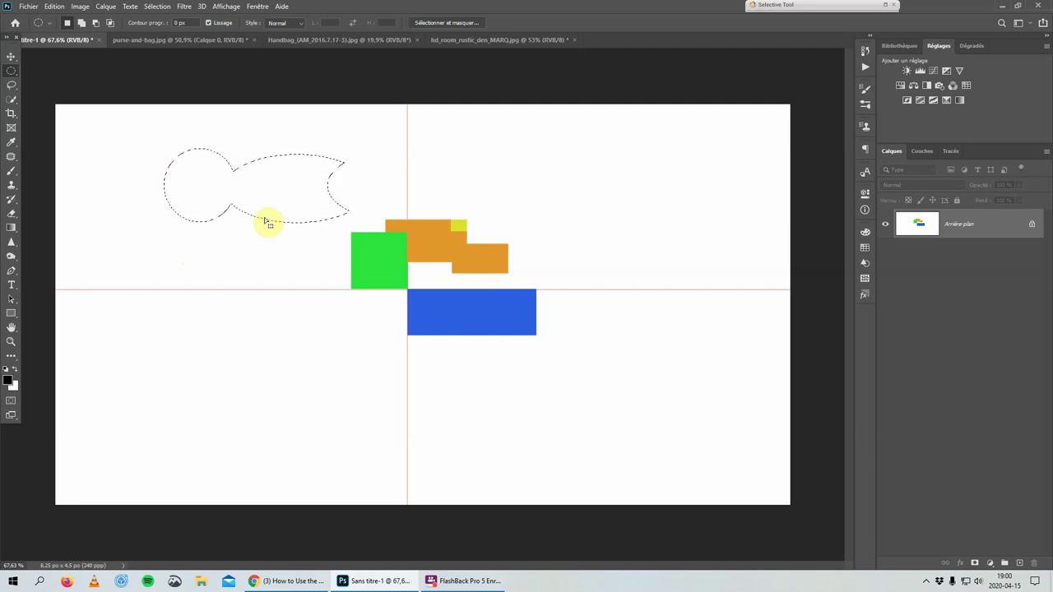
{"action": "left_click", "coordinate": [976, 564]}
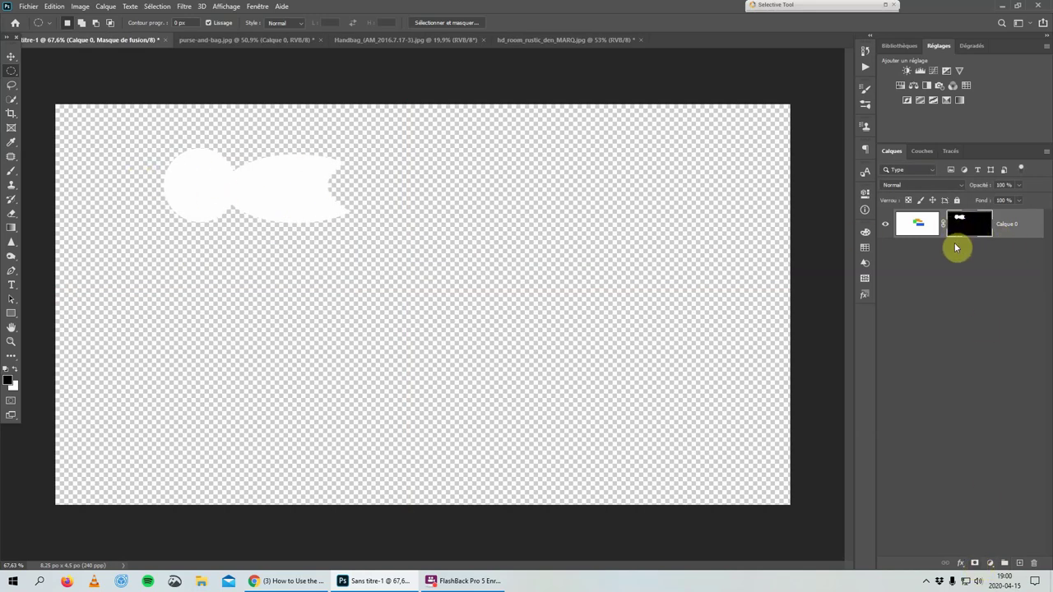
{"action": "key", "text": "ctrl+i"}
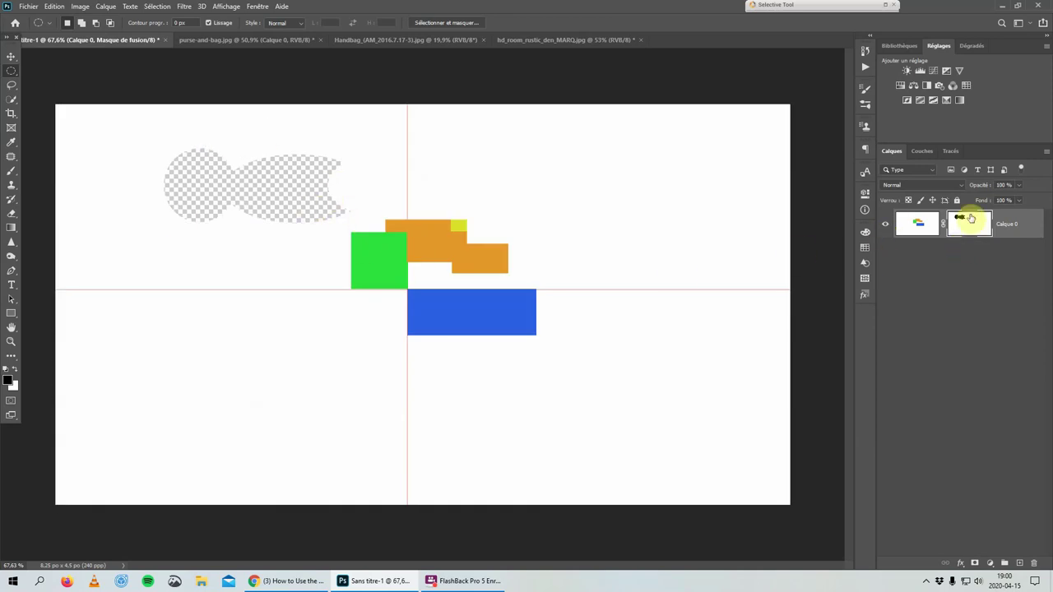
{"action": "mouse_move", "coordinate": [967, 221]}
{"action": "left_mouse_down"}
{"action": "mouse_move", "coordinate": [991, 254]}
{"action": "mouse_move", "coordinate": [1034, 563]}
{"action": "left_mouse_up"}
{"action": "left_click", "coordinate": [599, 216]}
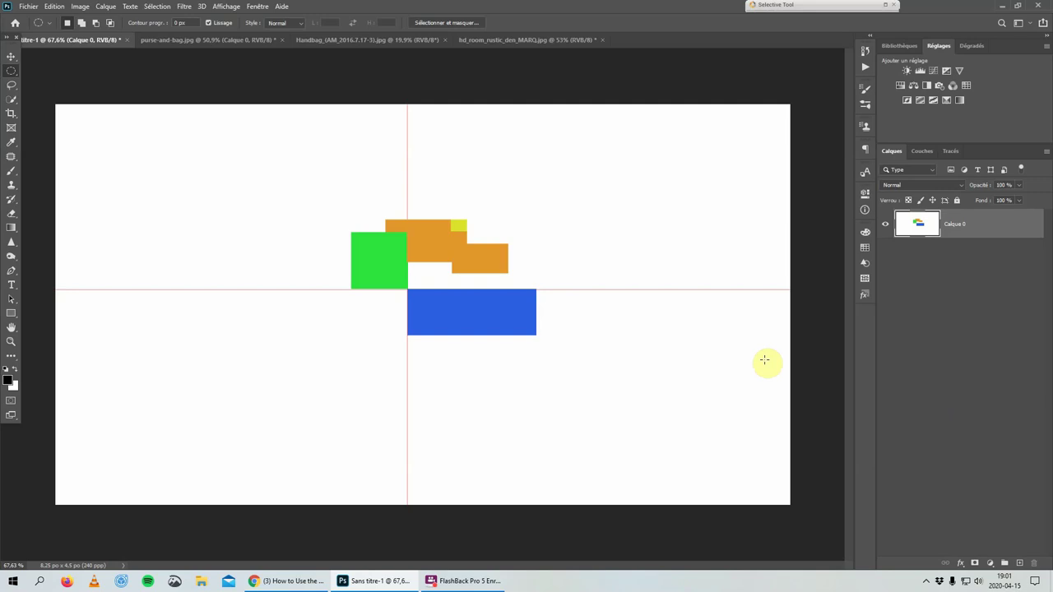
Add new layer Calque 1, select an upper-left oval, and make red the foreground colour.
{"action": "left_click", "coordinate": [1020, 566]}
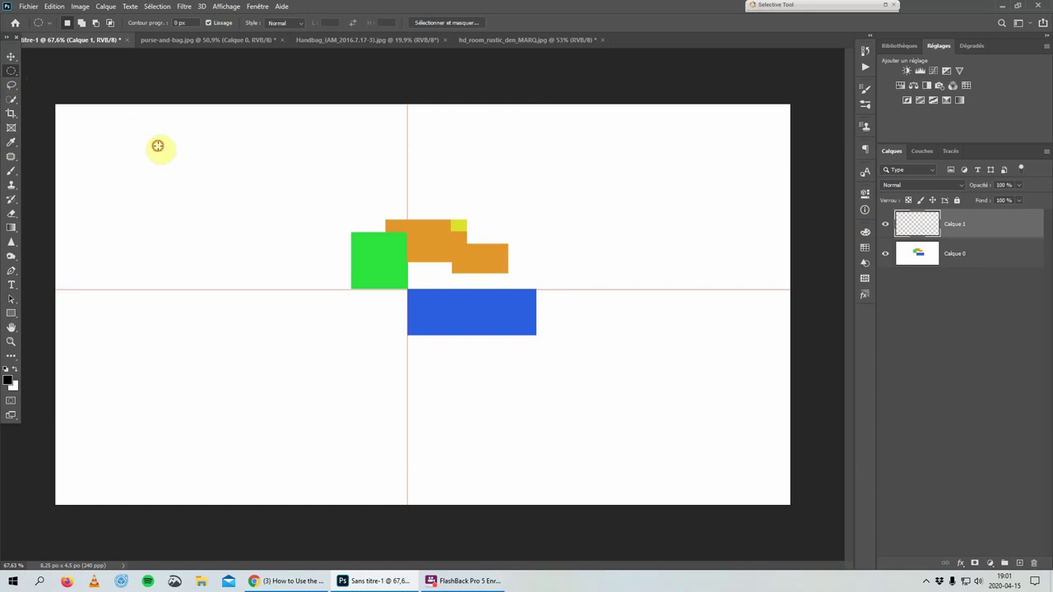
{"action": "left_click_drag", "start_coordinate": [158, 147], "coordinate": [282, 219]}
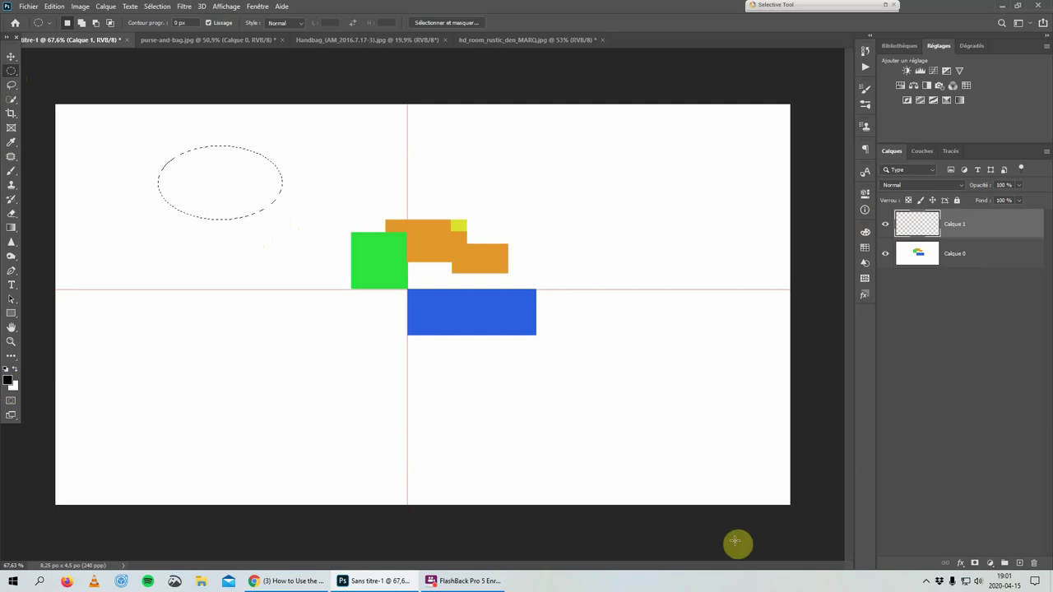
{"action": "left_click", "coordinate": [9, 381]}
{"action": "left_click", "coordinate": [132, 224]}
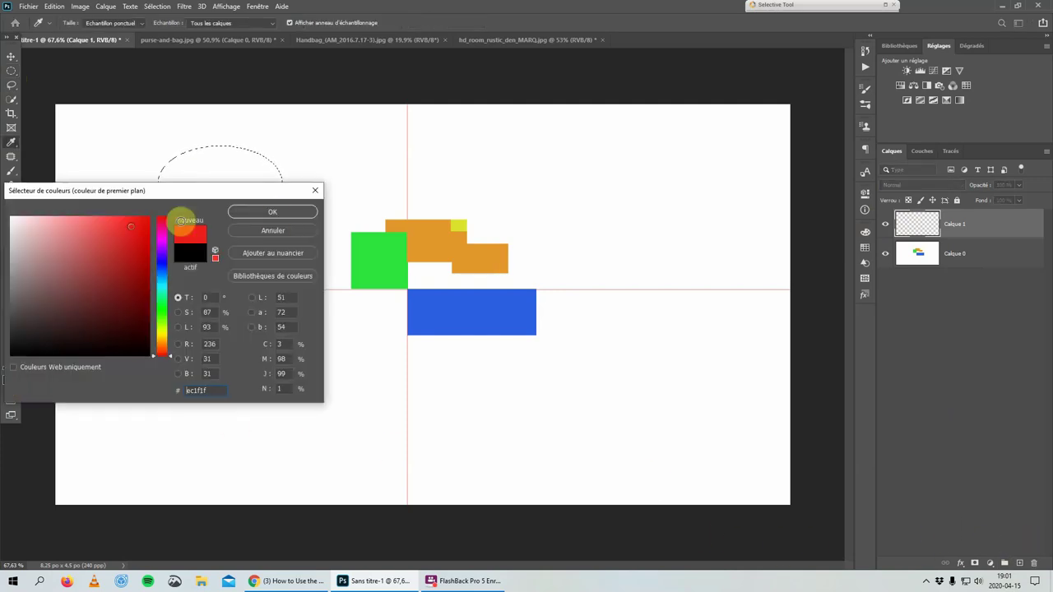
{"action": "left_click", "coordinate": [272, 212]}
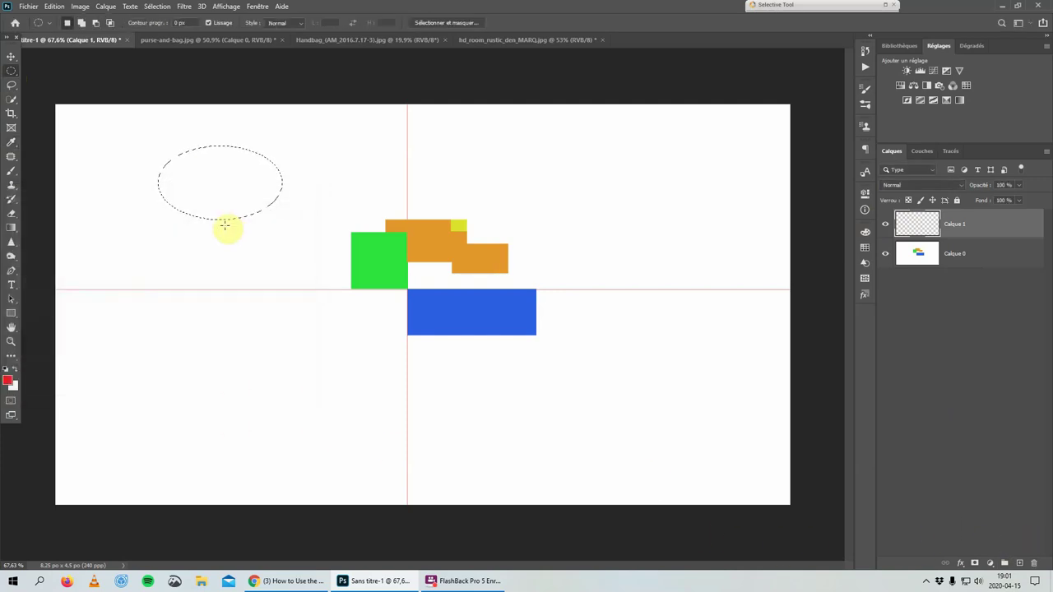
Brush-paint the oval red, undo it, and shrink the brush to about 111.
{"action": "left_click", "coordinate": [13, 172]}
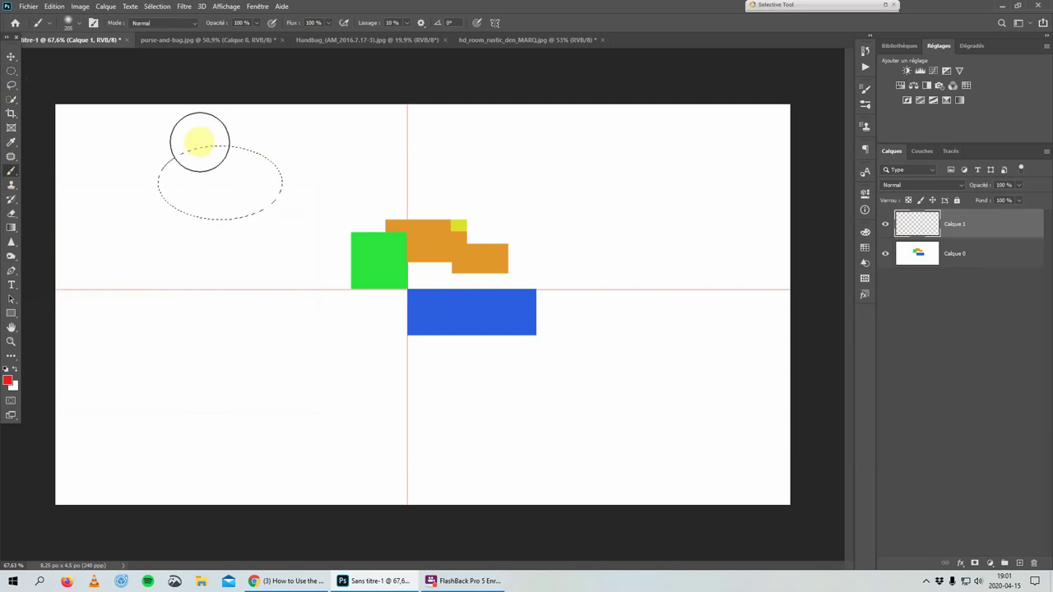
{"action": "mouse_move", "coordinate": [130, 160]}
{"action": "left_mouse_down"}
{"action": "mouse_move", "coordinate": [262, 183]}
{"action": "mouse_move", "coordinate": [369, 185]}
{"action": "left_mouse_up"}
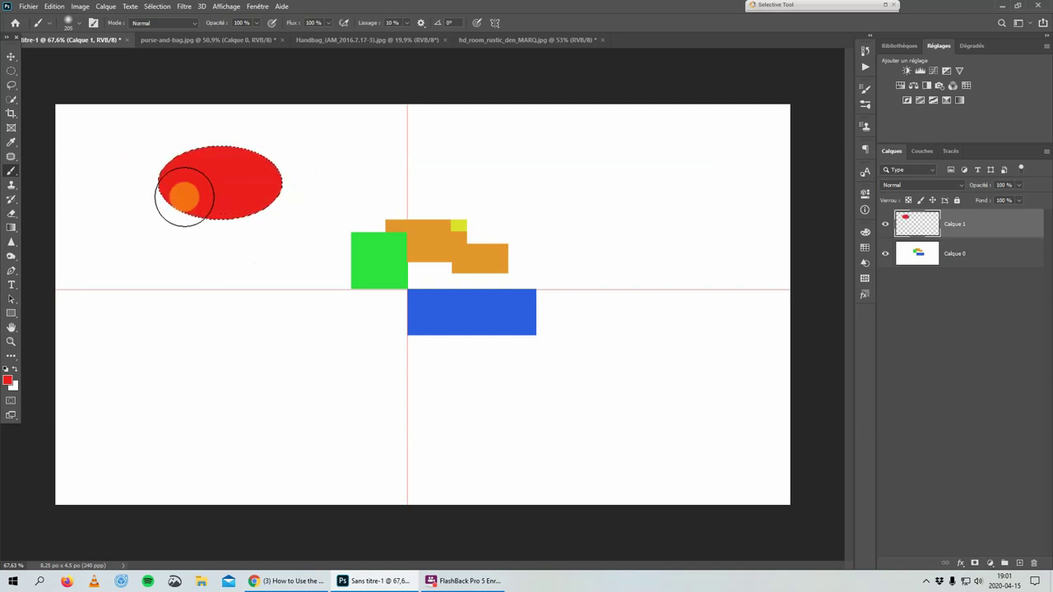
{"action": "key", "text": "ctrl+z"}
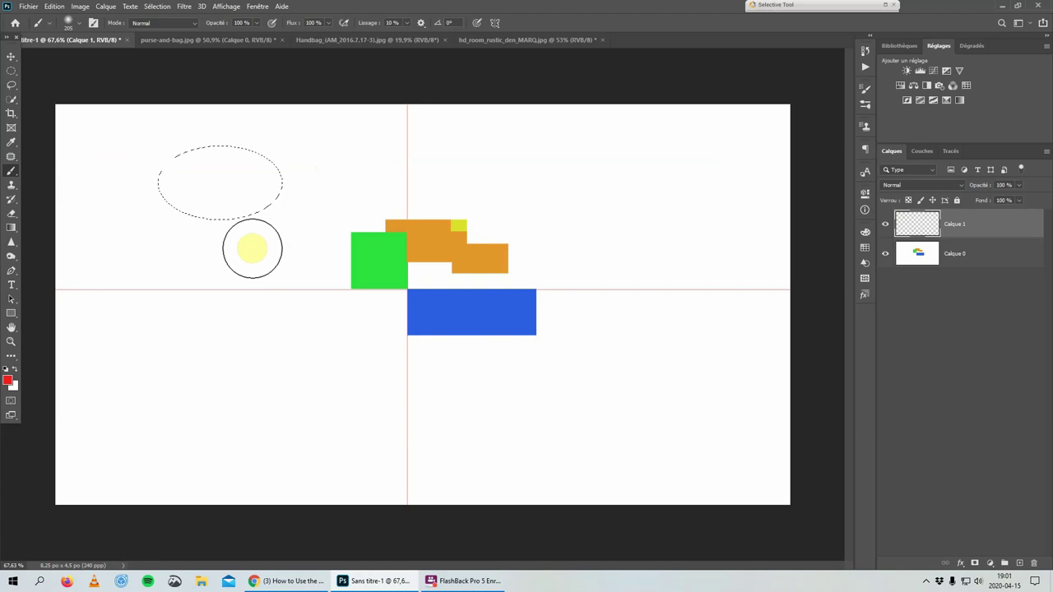
{"action": "left_click_drag", "start_coordinate": [254, 250], "coordinate": [231, 250]}
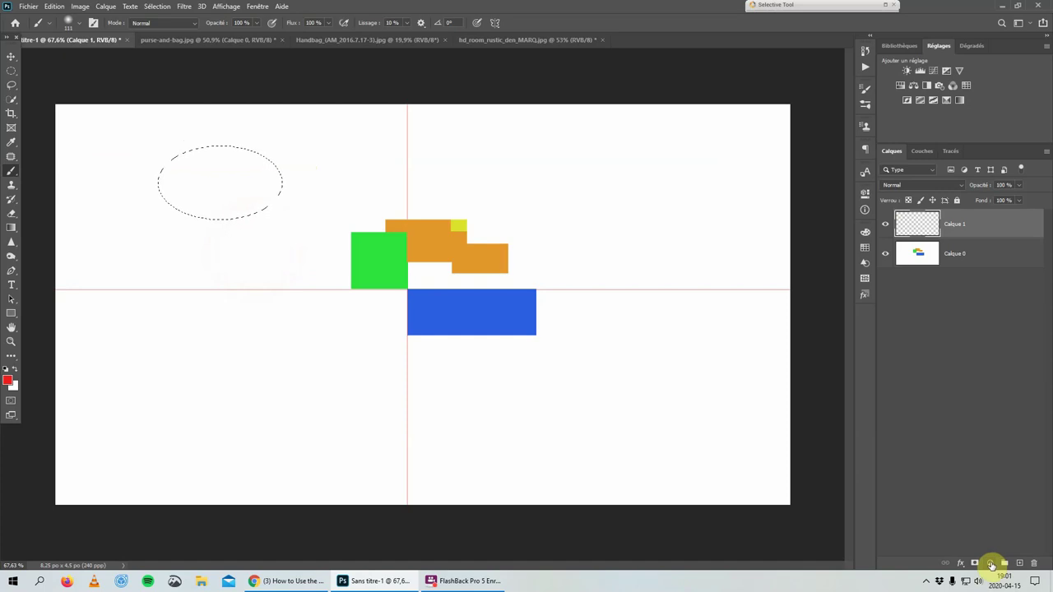
{"action": "left_click", "coordinate": [991, 566]}
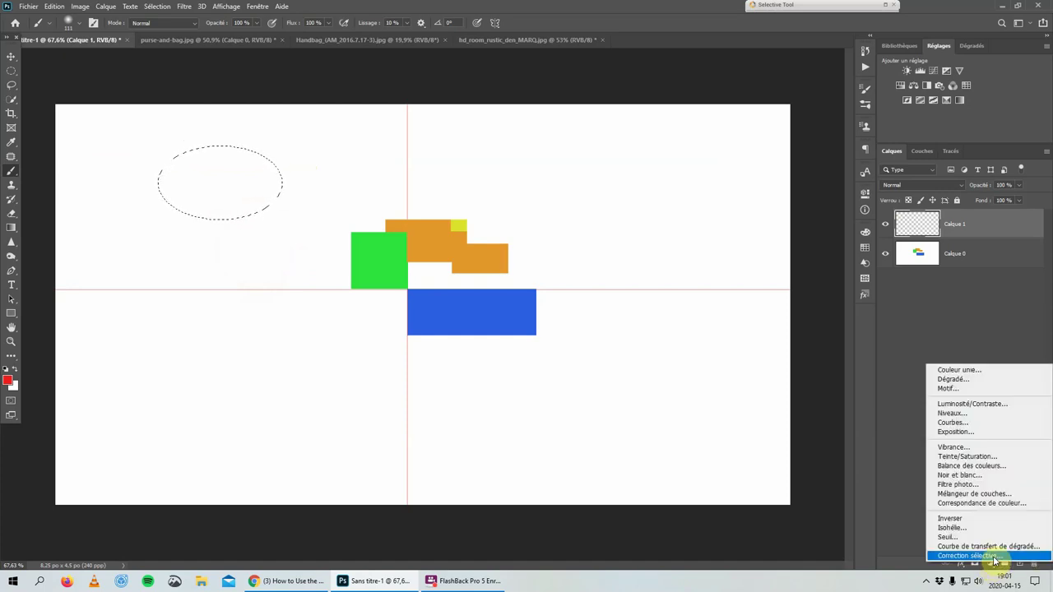
Add a pattern fill layer using the first Bois wood pattern, then select its mask.
{"action": "left_click", "coordinate": [950, 389]}
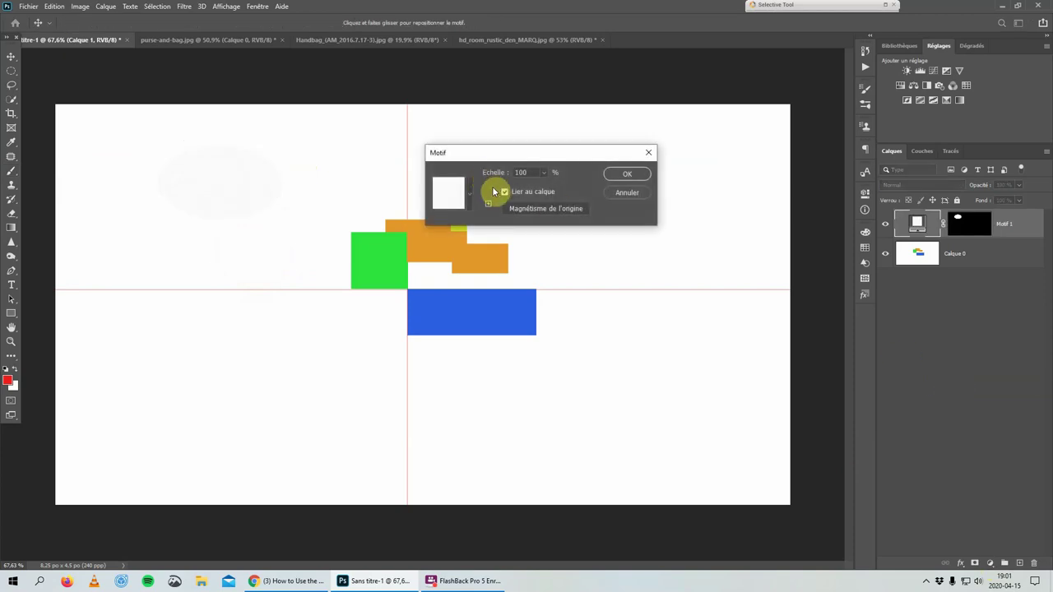
{"action": "left_click", "coordinate": [469, 198]}
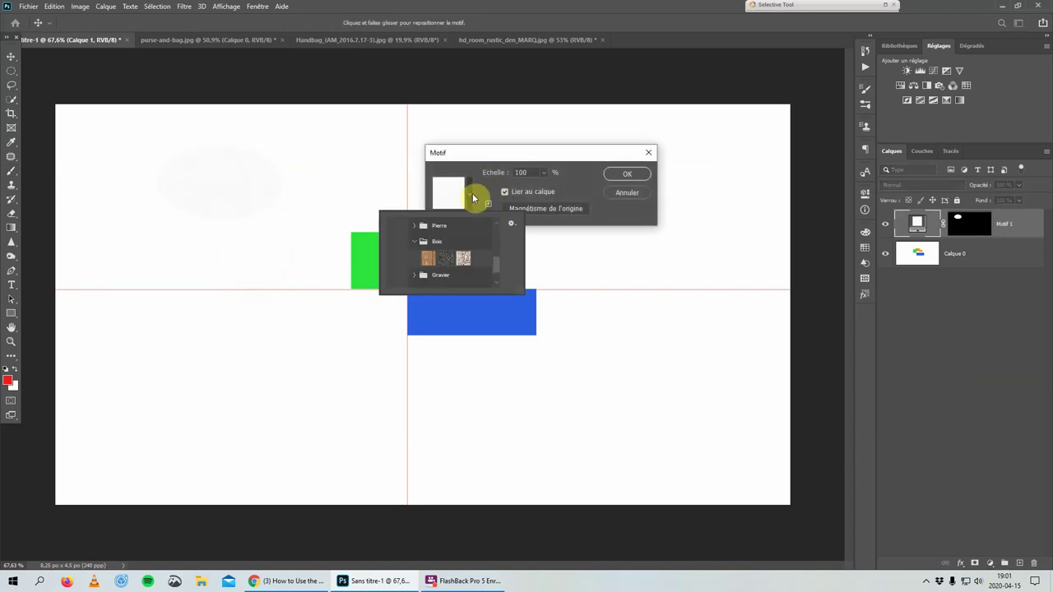
{"action": "left_click", "coordinate": [434, 245]}
{"action": "left_click", "coordinate": [445, 235]}
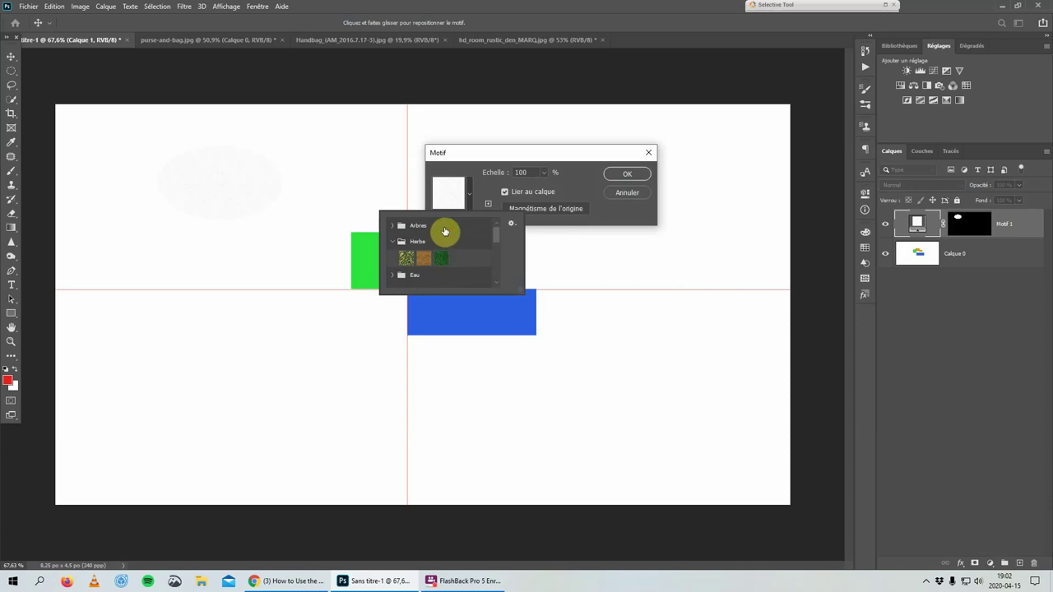
{"action": "scroll", "coordinate": [423, 251], "scroll_direction": "down", "scroll_amount": 3}
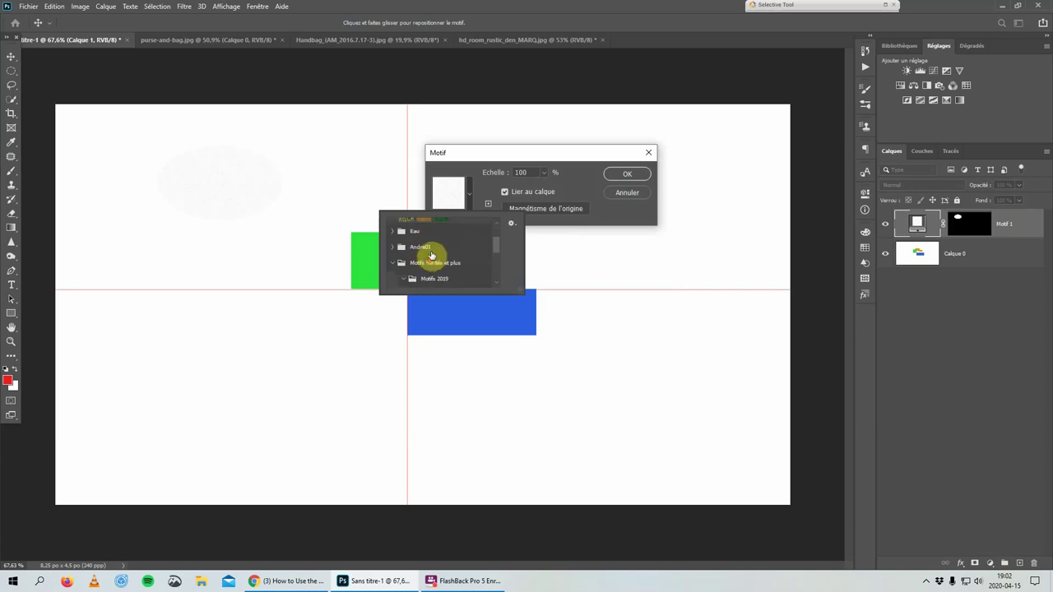
{"action": "scroll", "coordinate": [435, 253], "scroll_direction": "down", "scroll_amount": 3}
{"action": "scroll", "coordinate": [436, 254], "scroll_direction": "down", "scroll_amount": 2}
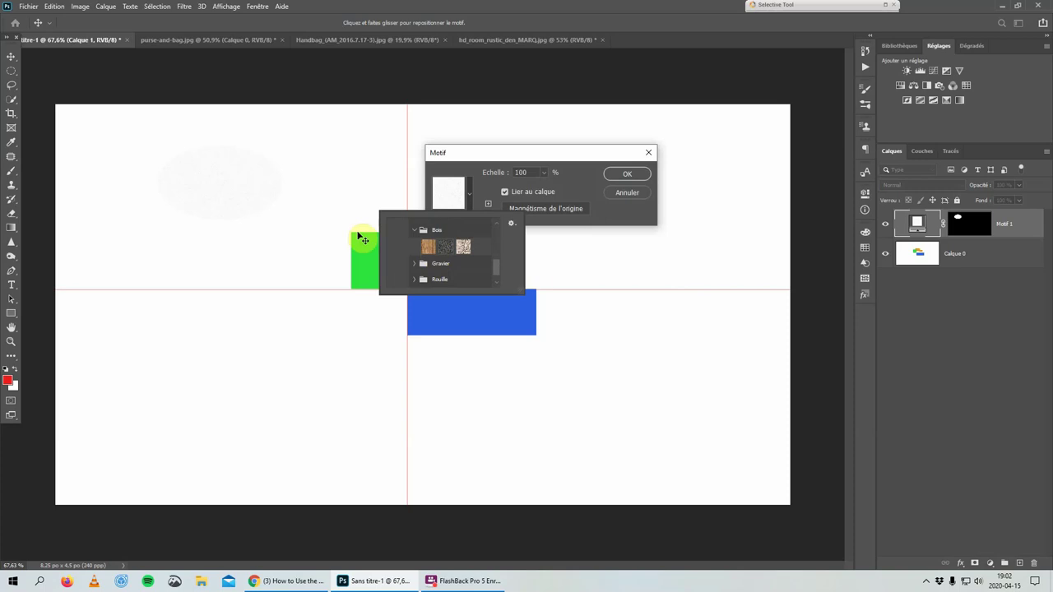
{"action": "left_click", "coordinate": [429, 251]}
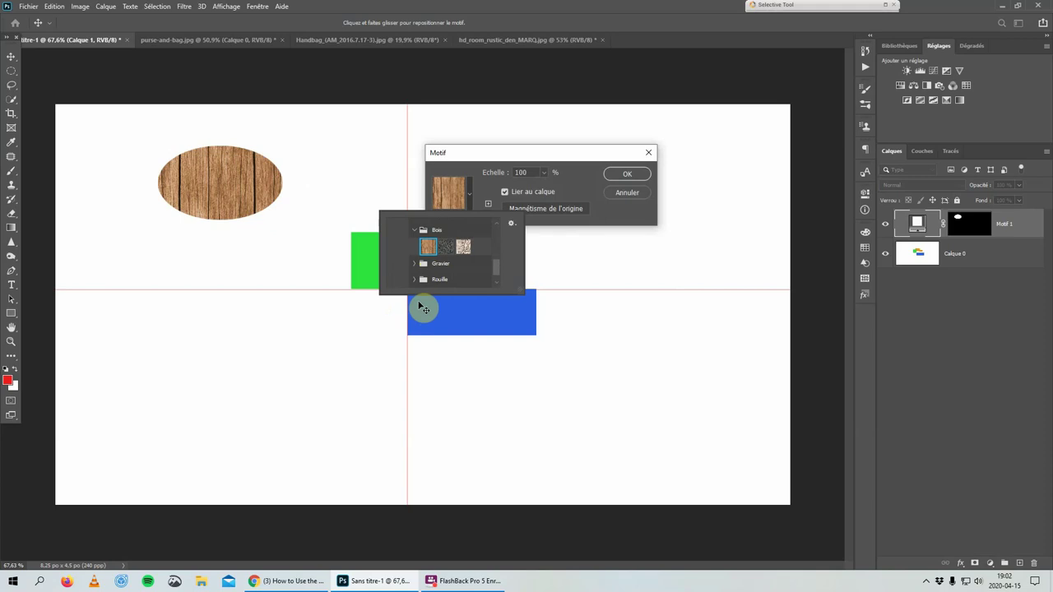
{"action": "left_click", "coordinate": [642, 178]}
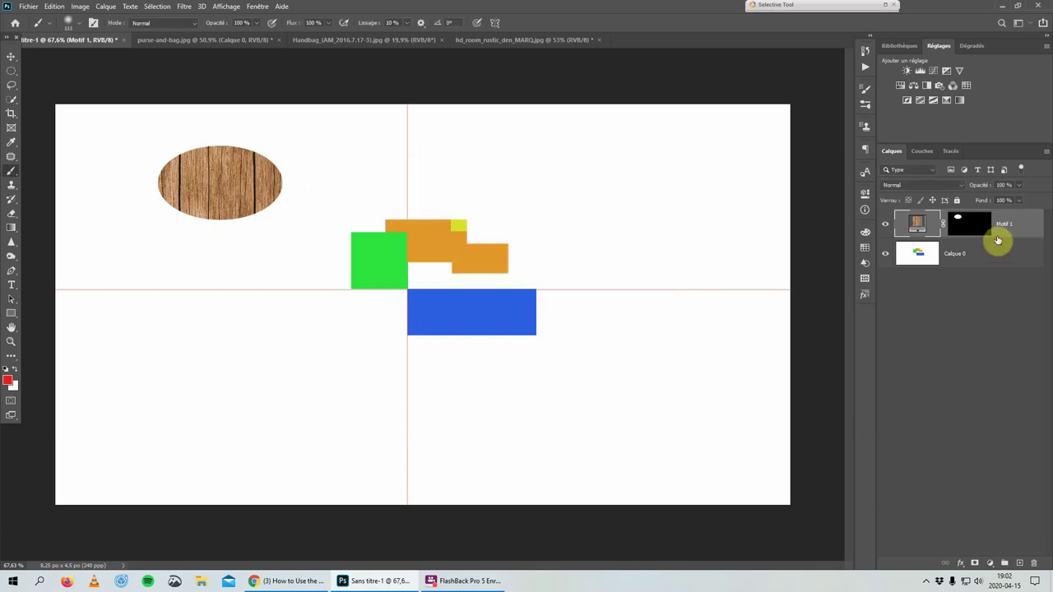
{"action": "left_click", "coordinate": [976, 231]}
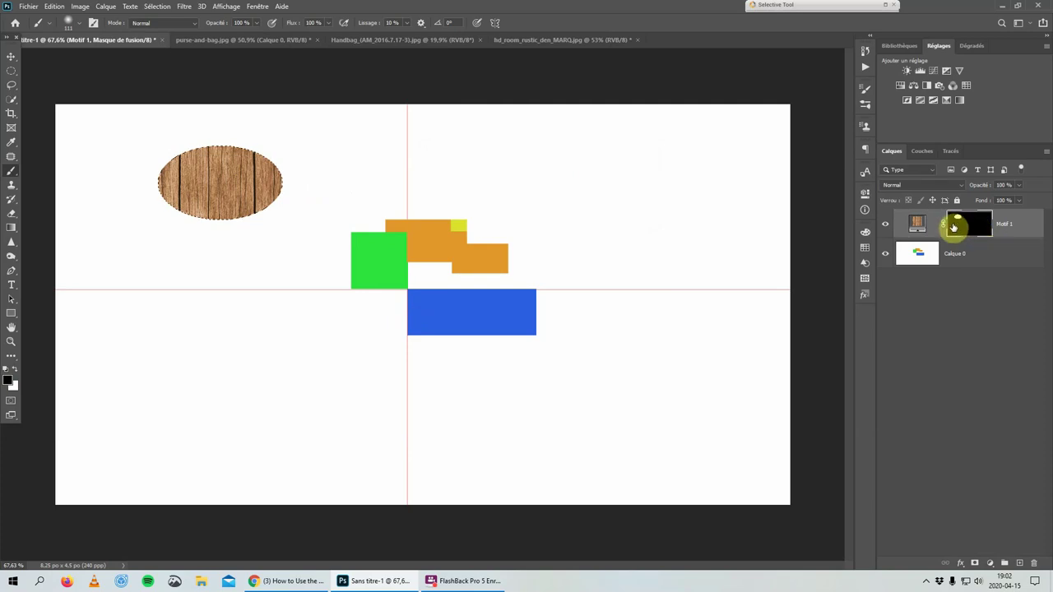
Load the Motif 1 mask as a selection and apply a 49,8 px Gaussian Blur.
{"action": "left_click", "coordinate": [953, 224], "text": "ctrl"}
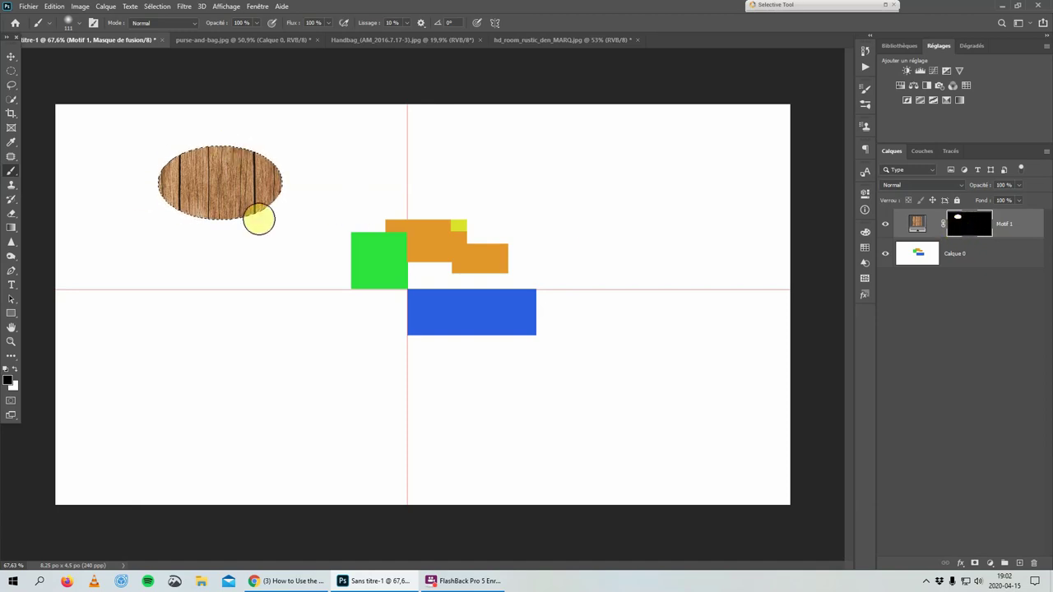
{"action": "left_click", "coordinate": [184, 7]}
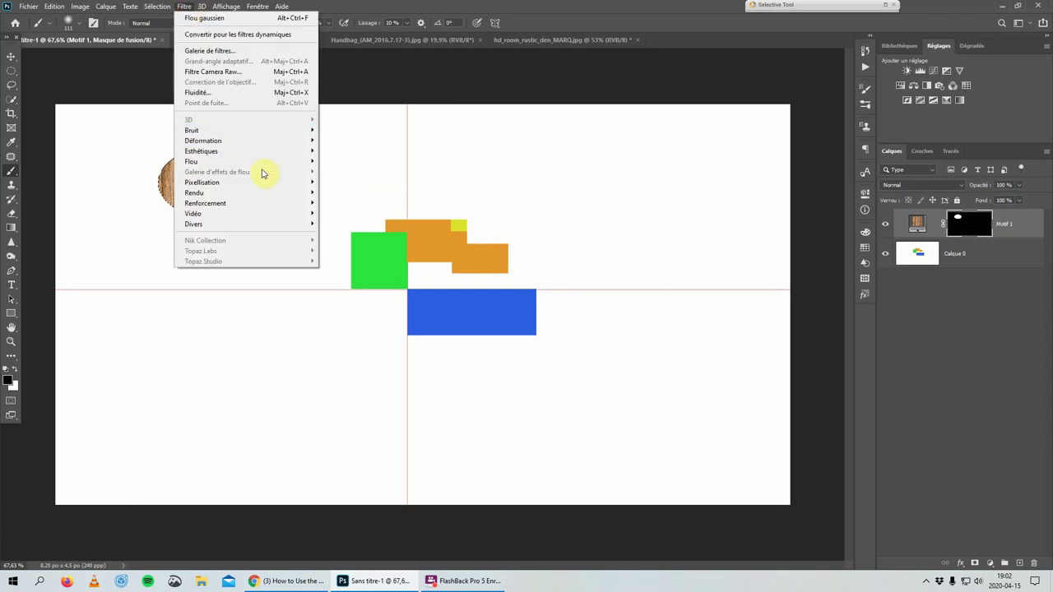
{"action": "mouse_move", "coordinate": [245, 161]}
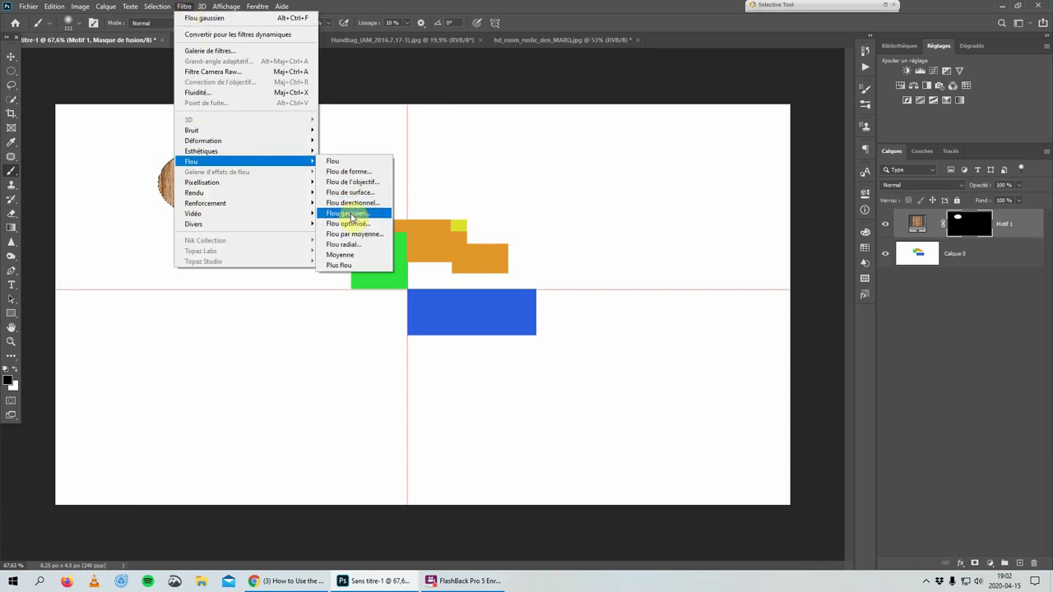
{"action": "left_click", "coordinate": [348, 213]}
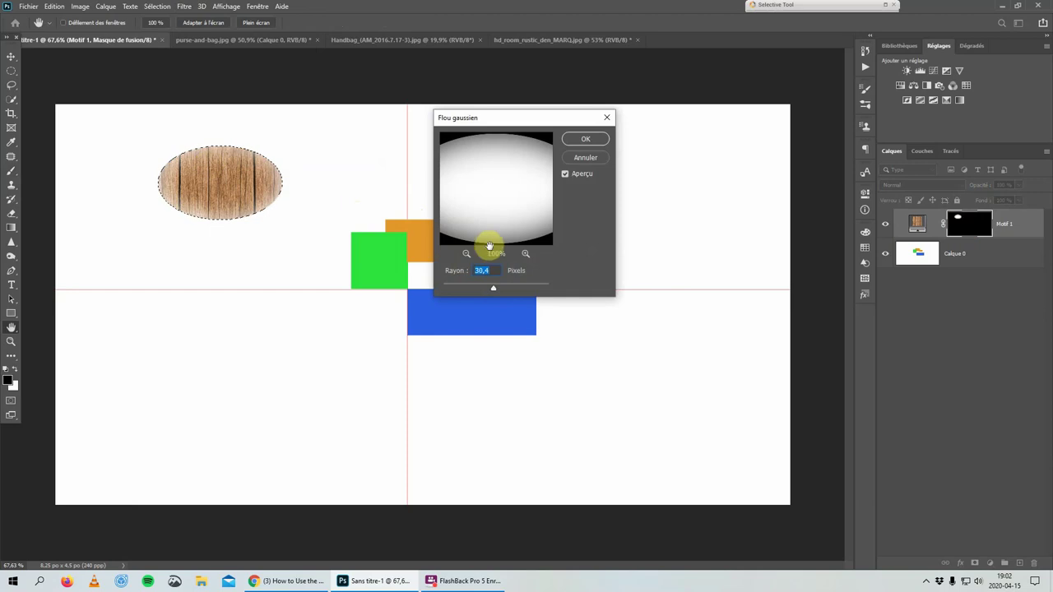
{"action": "mouse_move", "coordinate": [494, 288]}
{"action": "left_mouse_down"}
{"action": "mouse_move", "coordinate": [513, 291]}
{"action": "mouse_move", "coordinate": [501, 290]}
{"action": "left_mouse_up"}
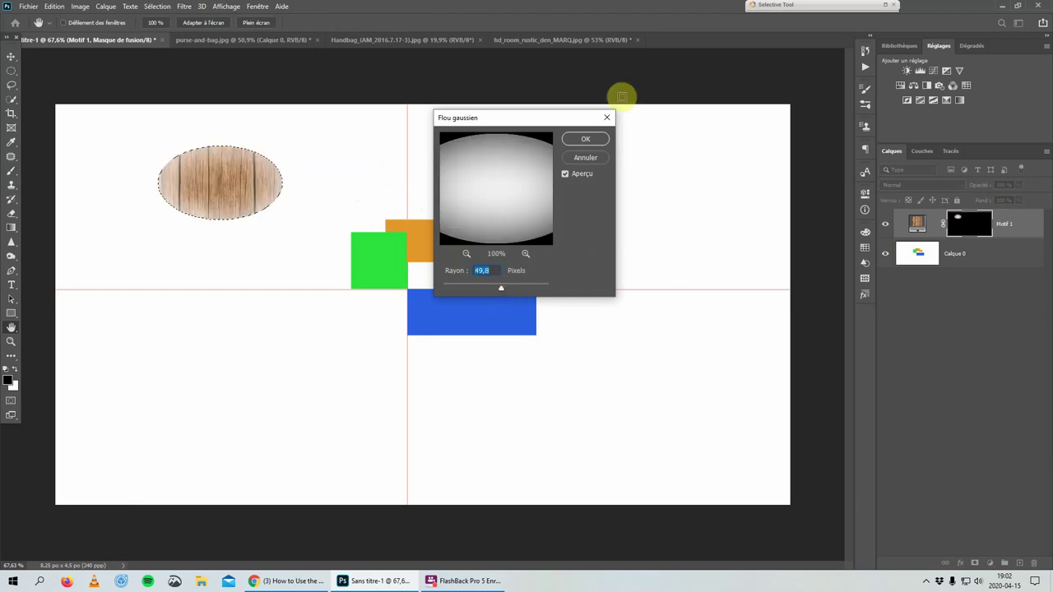
{"action": "left_click", "coordinate": [593, 142]}
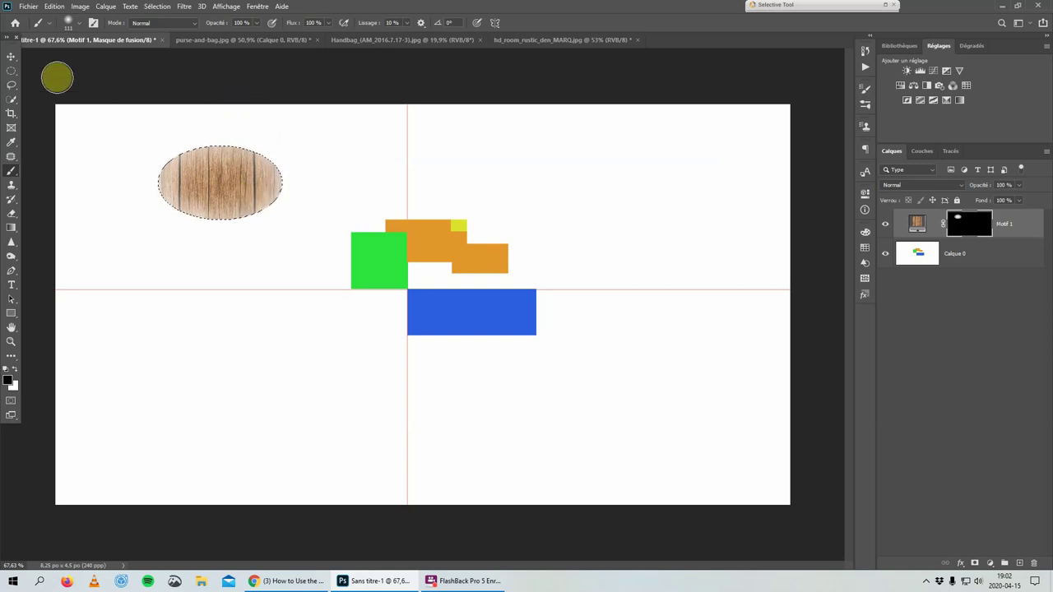
Draw upper-right and lower ellipse selections, deselect, then restore the upper-right oval selection.
{"action": "left_click", "coordinate": [14, 77]}
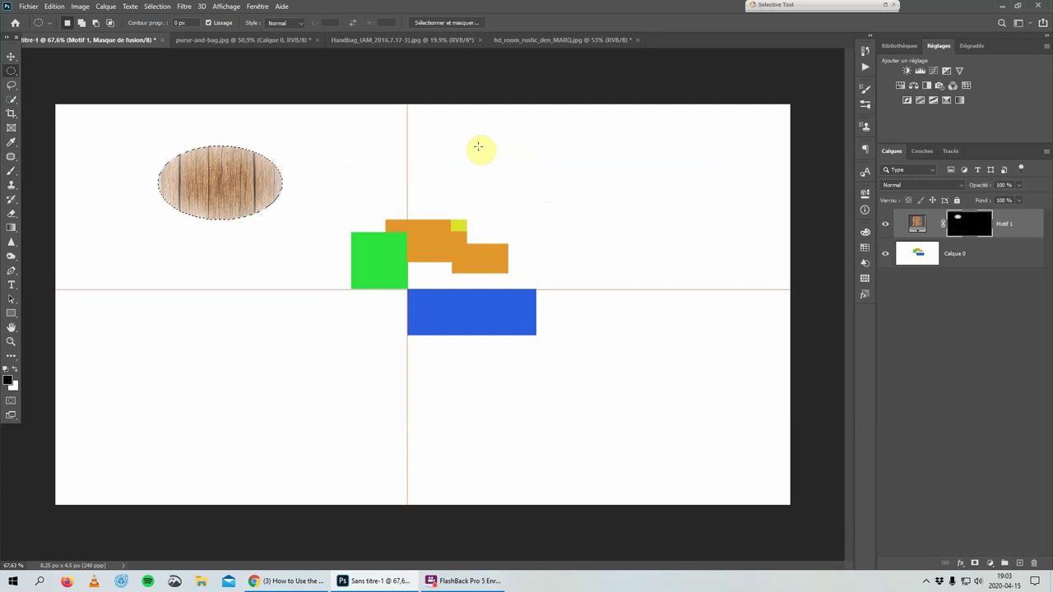
{"action": "left_click_drag", "start_coordinate": [490, 148], "coordinate": [630, 277]}
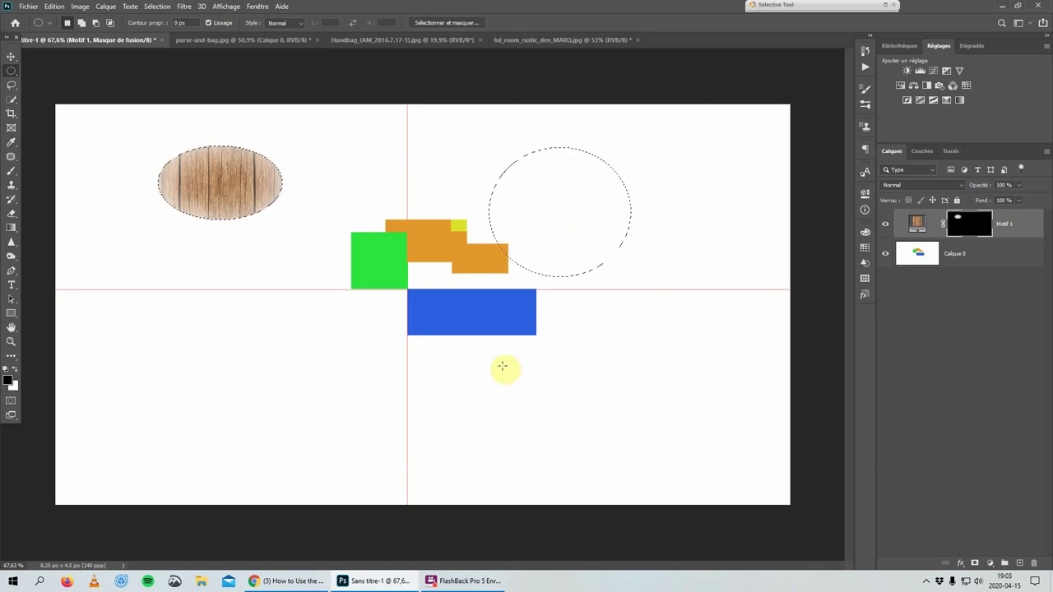
{"action": "left_click_drag", "start_coordinate": [502, 366], "coordinate": [645, 482]}
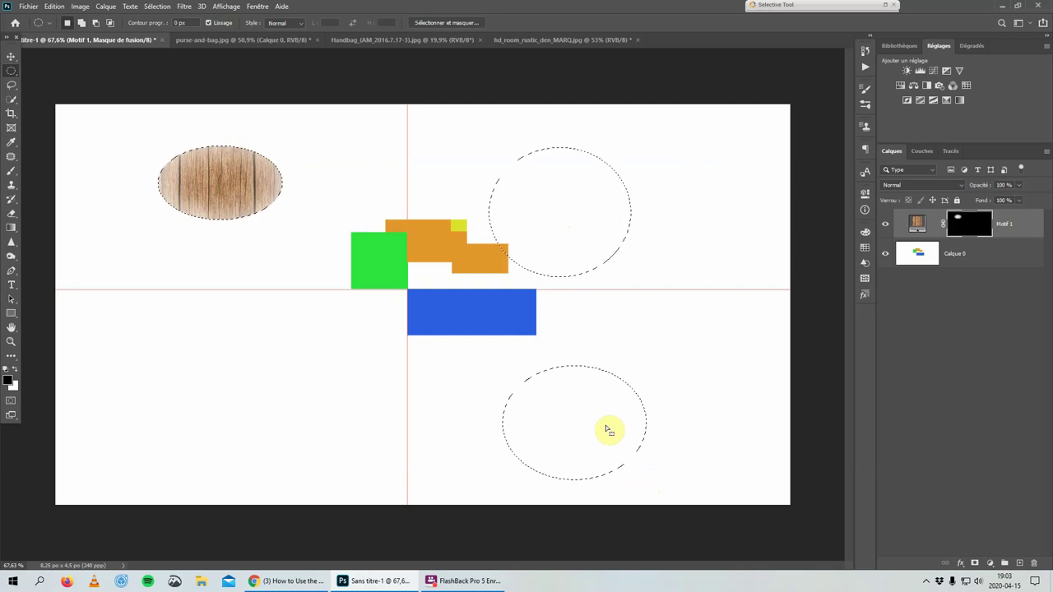
{"action": "key", "text": "ctrl+d"}
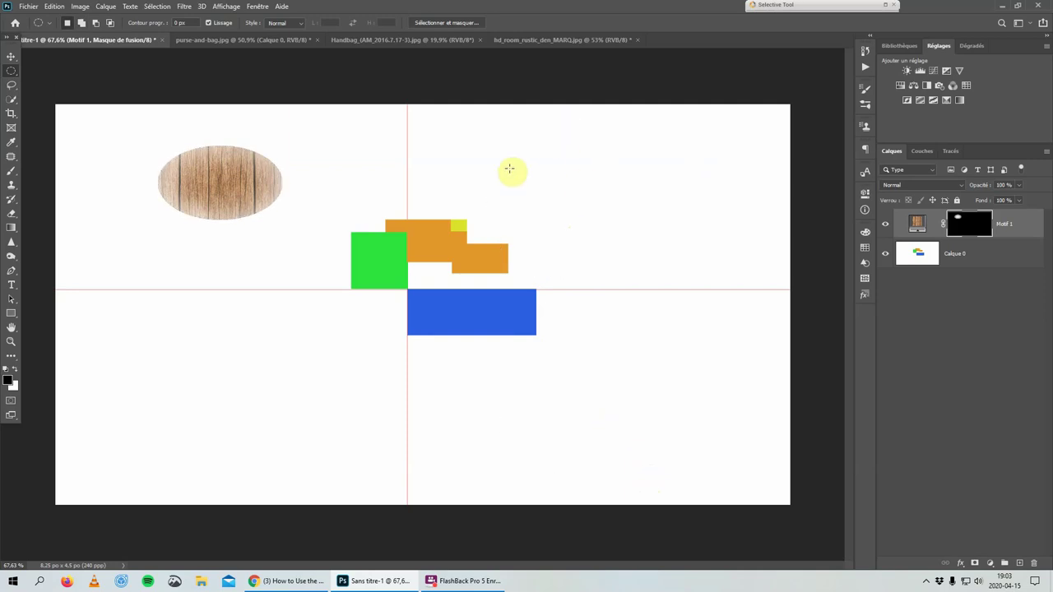
{"action": "key", "text": "b"}
{"action": "key", "text": "ctrl+shift+d"}
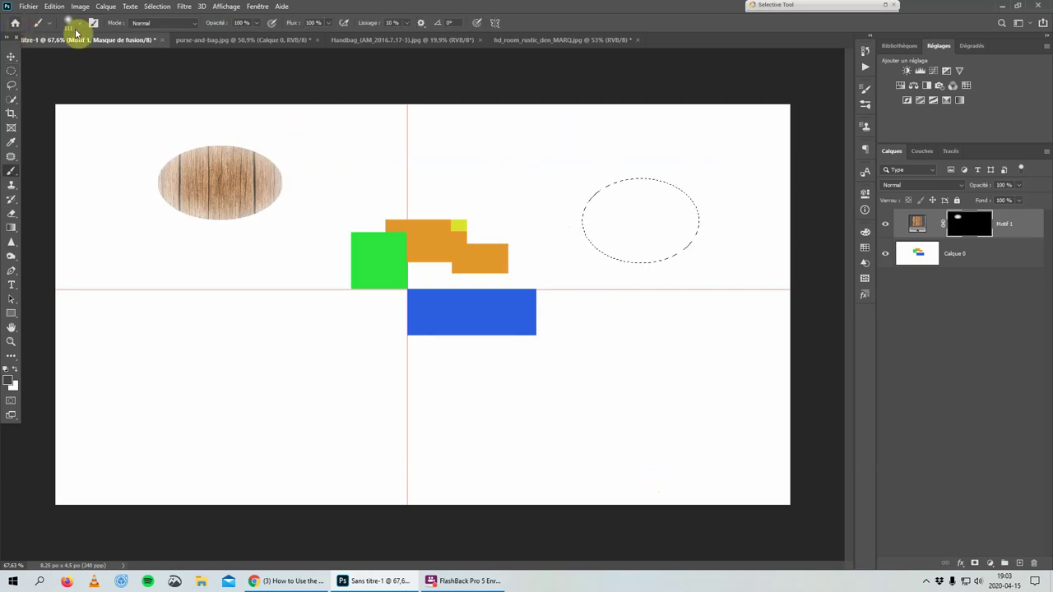
{"action": "left_click", "coordinate": [8, 73]}
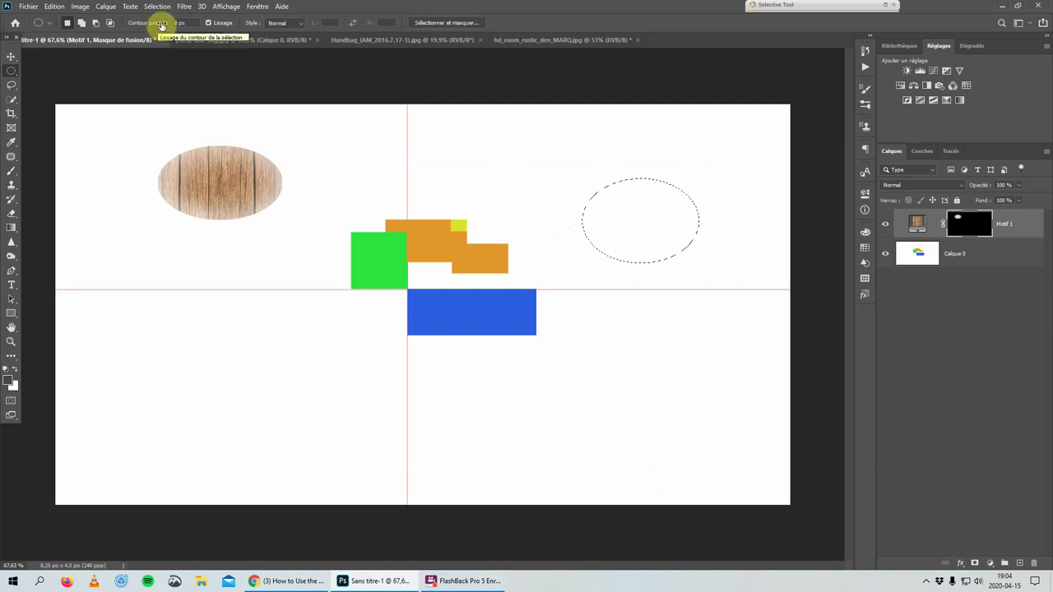
Set the selection feather to 30 px, fill the right ellipse, then undo the fill.
{"action": "left_click_drag", "start_coordinate": [164, 25], "coordinate": [330, 38]}
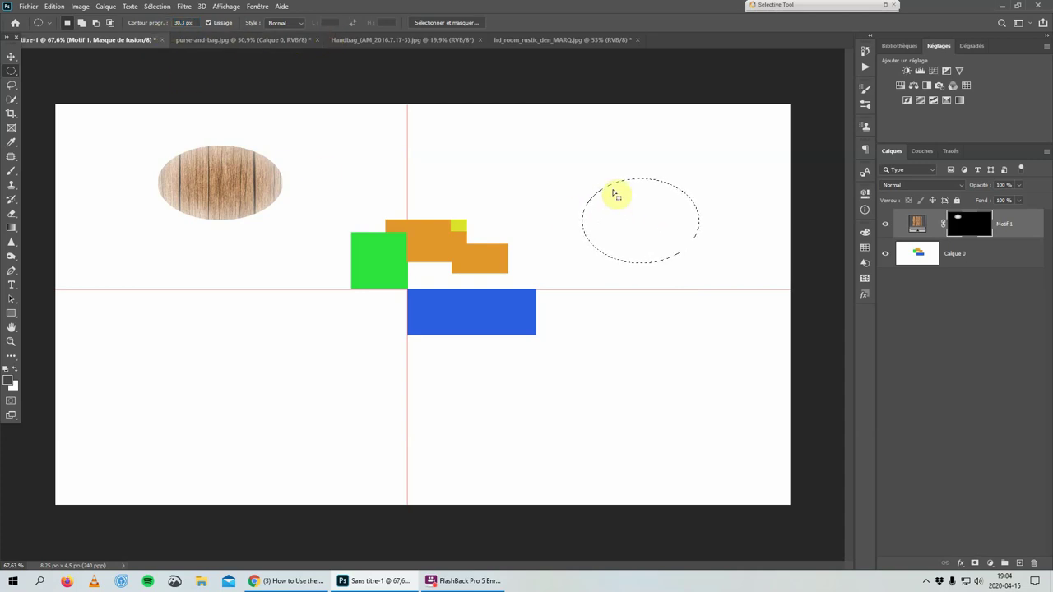
{"action": "right_click", "coordinate": [622, 215]}
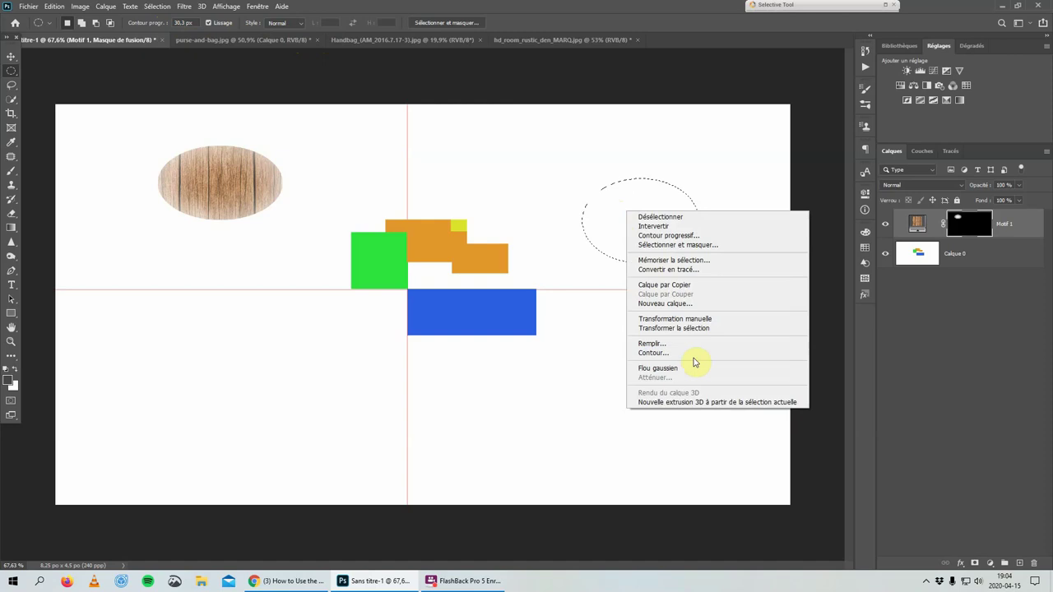
{"action": "left_click", "coordinate": [652, 344]}
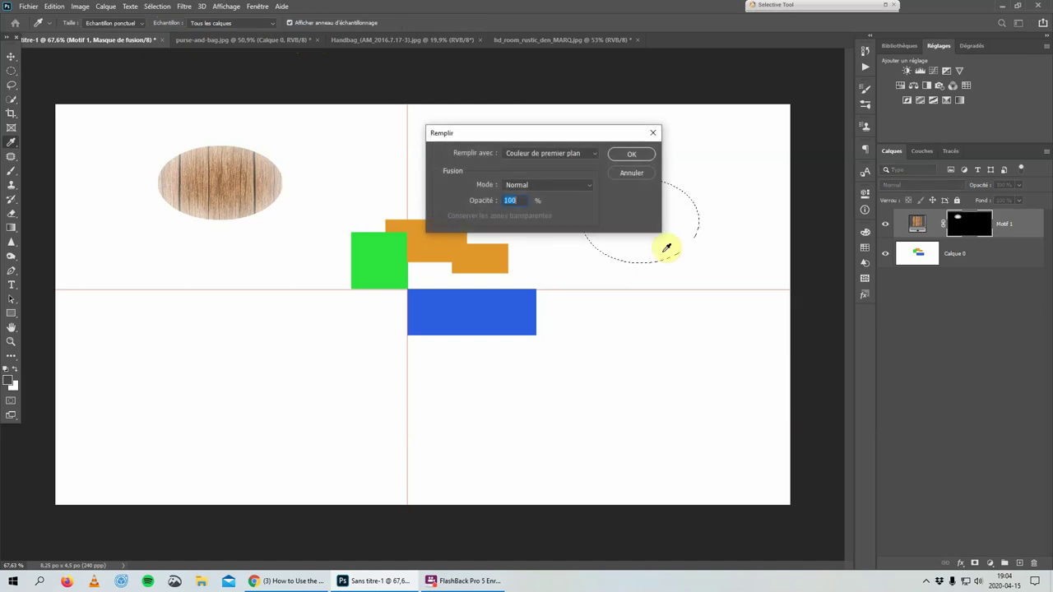
{"action": "left_click", "coordinate": [636, 155]}
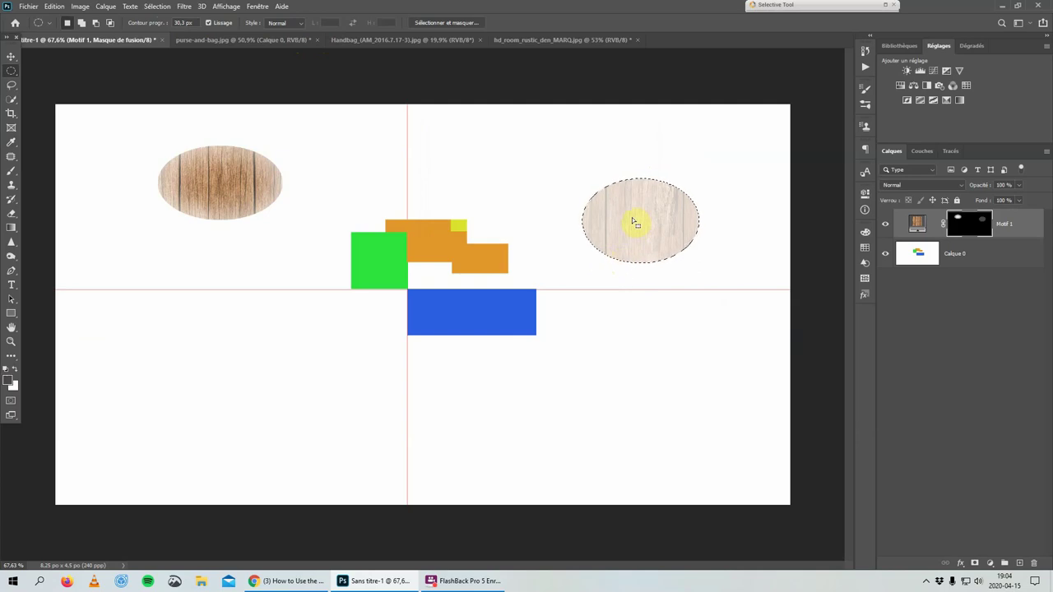
{"action": "key", "text": "ctrl+z"}
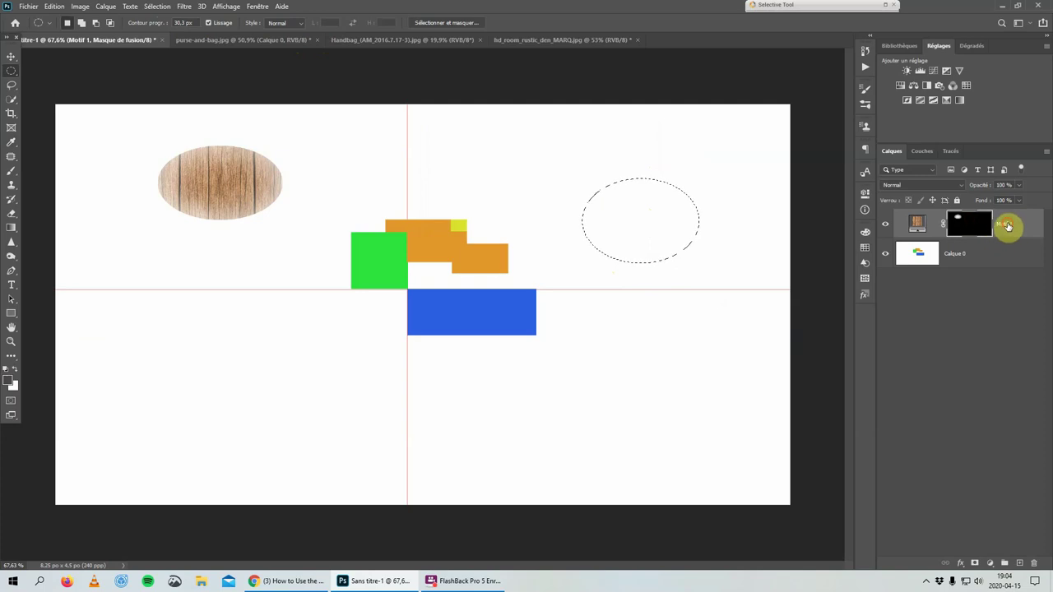
Delete Motif 1, add a new layer, and fill a feathered upper-left ellipse with red.
{"action": "left_click_drag", "start_coordinate": [999, 239], "coordinate": [1036, 567]}
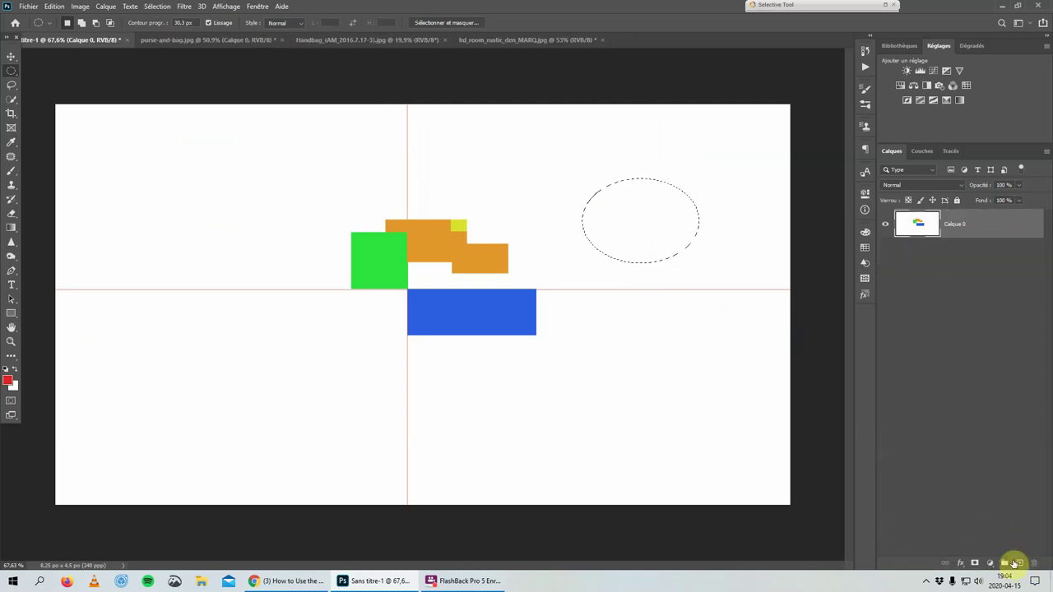
{"action": "key", "text": "ctrl+d"}
{"action": "left_click", "coordinate": [1020, 564]}
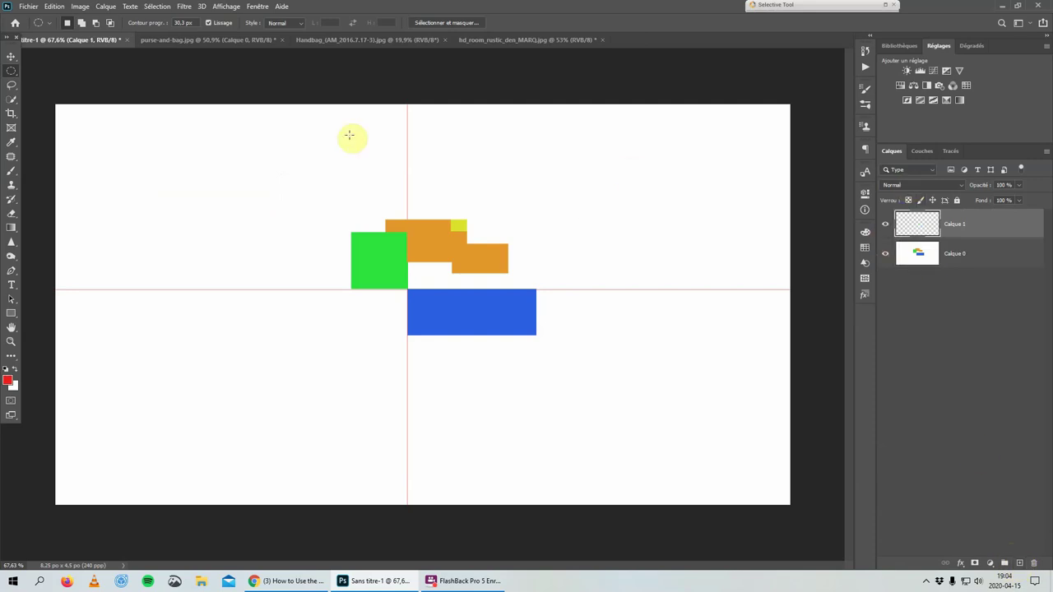
{"action": "left_click_drag", "start_coordinate": [194, 147], "coordinate": [322, 222]}
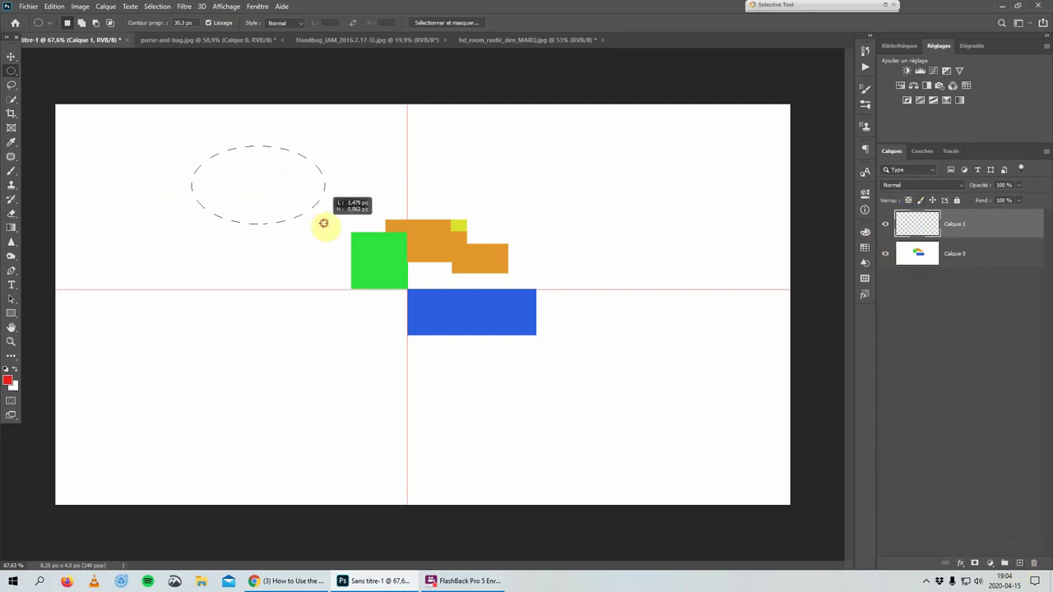
{"action": "right_click", "coordinate": [256, 191]}
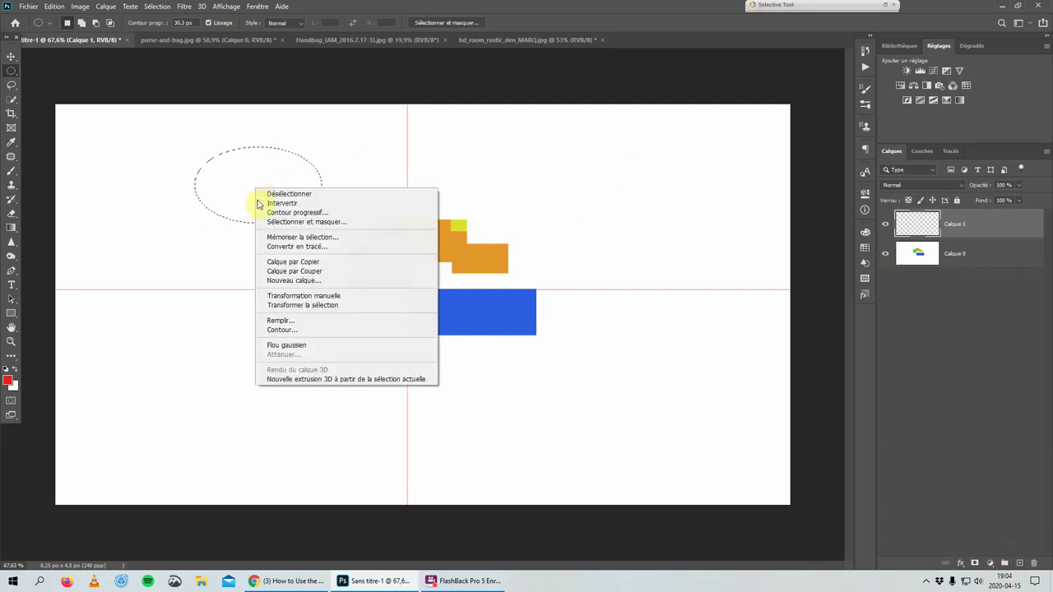
{"action": "left_click", "coordinate": [294, 319]}
{"action": "left_click", "coordinate": [627, 155]}
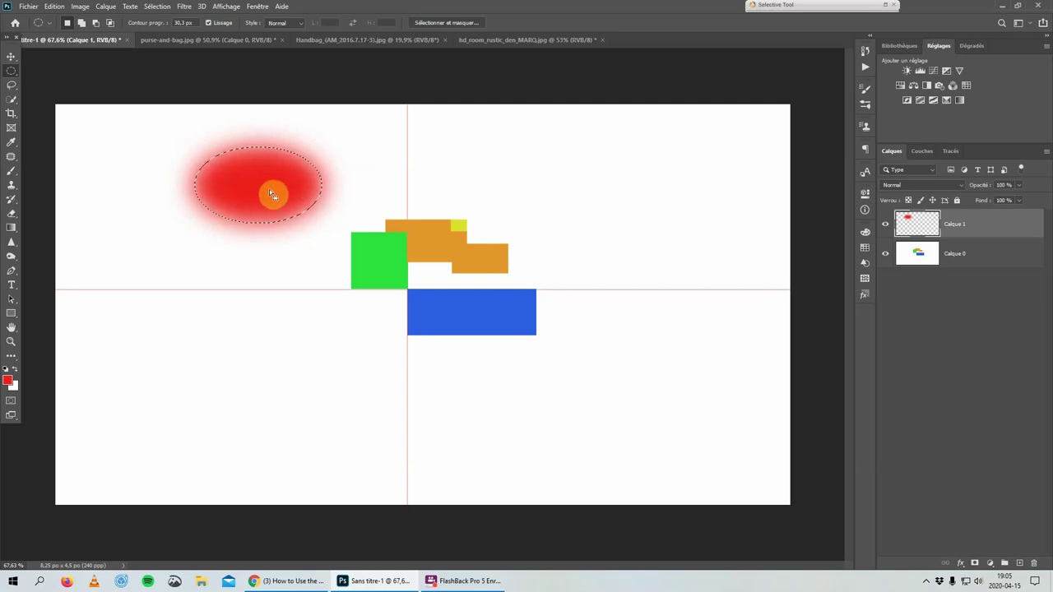
Erase the red oval and set the selection feather to 0 px.
{"action": "key", "text": "Delete"}
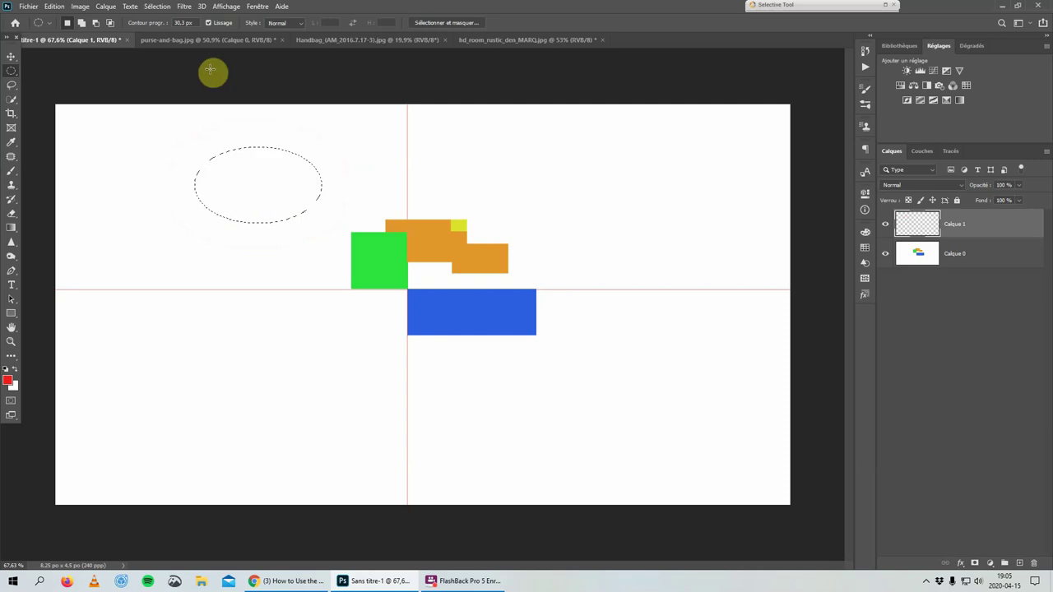
{"action": "left_click_drag", "start_coordinate": [160, 24], "coordinate": [56, 25]}
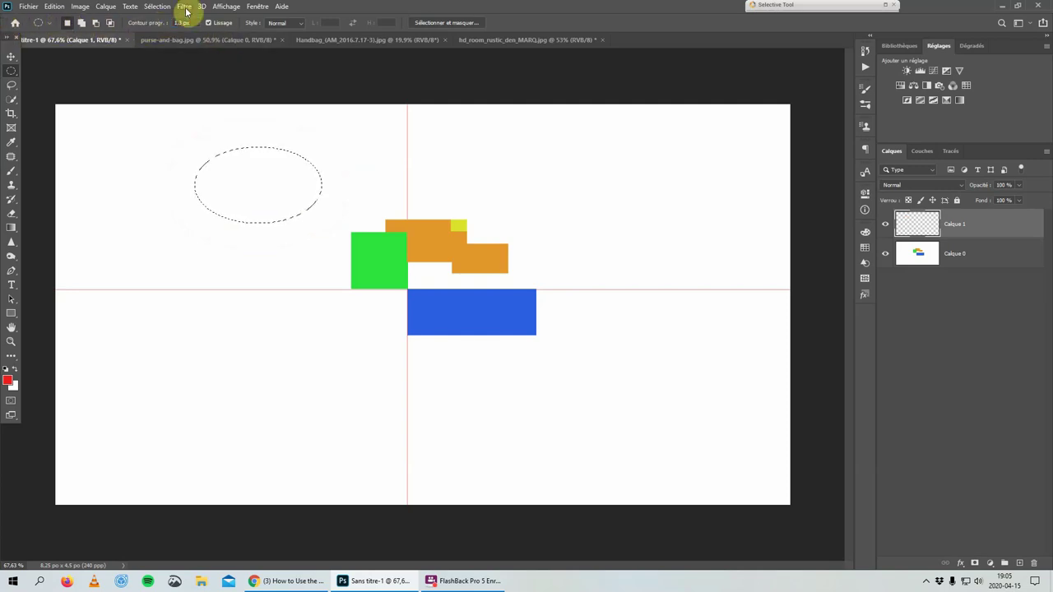
{"action": "left_click_drag", "start_coordinate": [157, 24], "coordinate": [127, 27]}
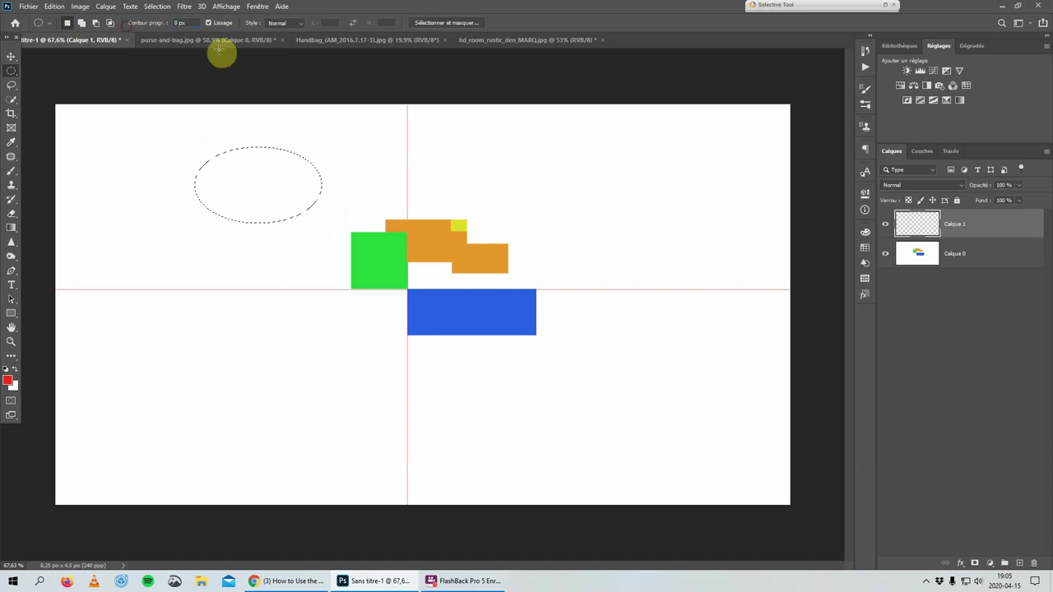
Deselect and set the selection Style to Fixed Ratio with width and height 1.
{"action": "left_click", "coordinate": [302, 27]}
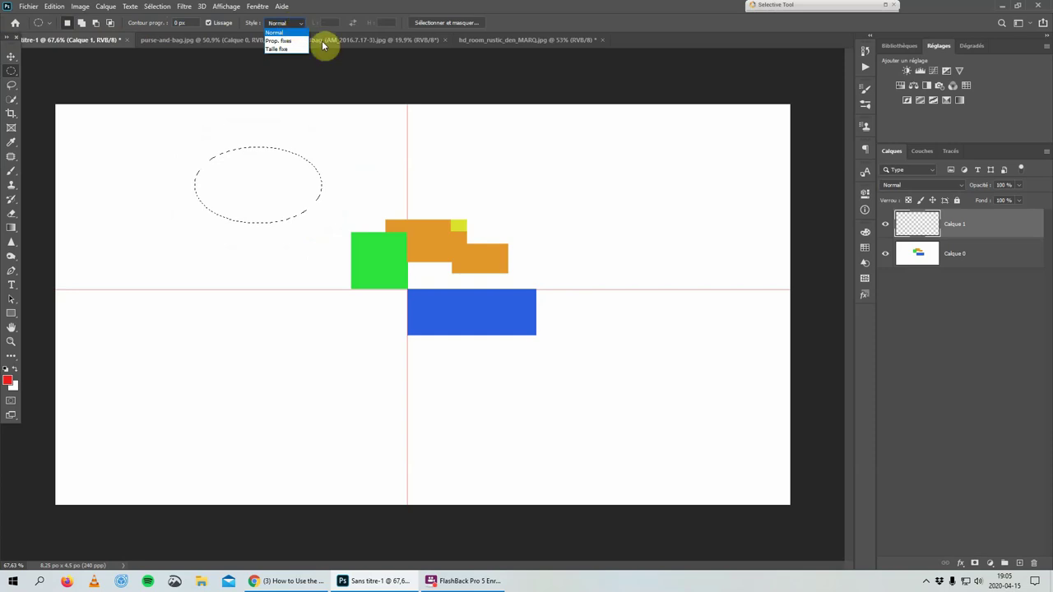
{"action": "left_click", "coordinate": [384, 78]}
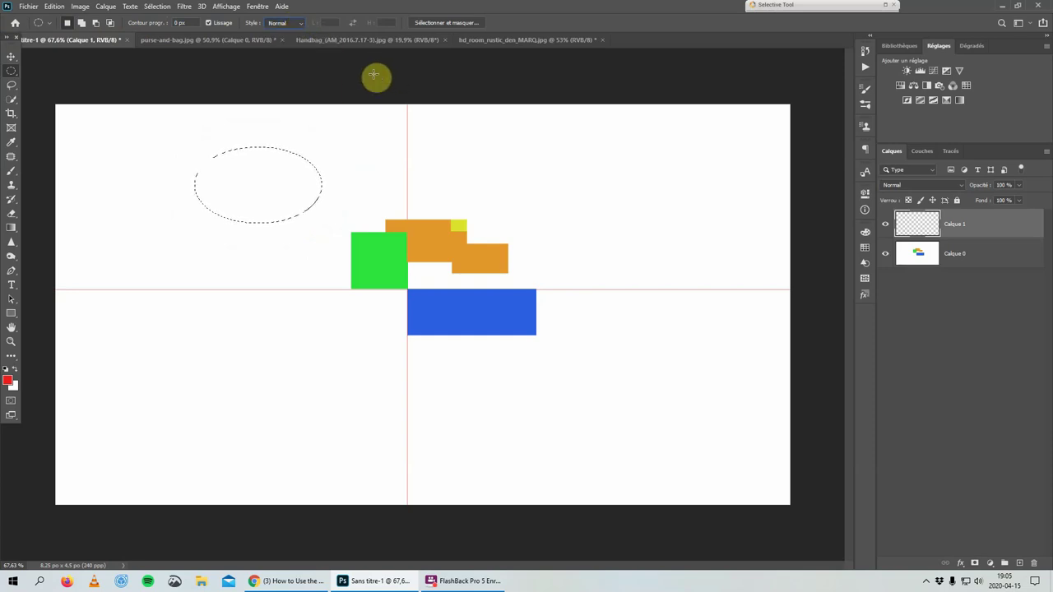
{"action": "left_click", "coordinate": [339, 181]}
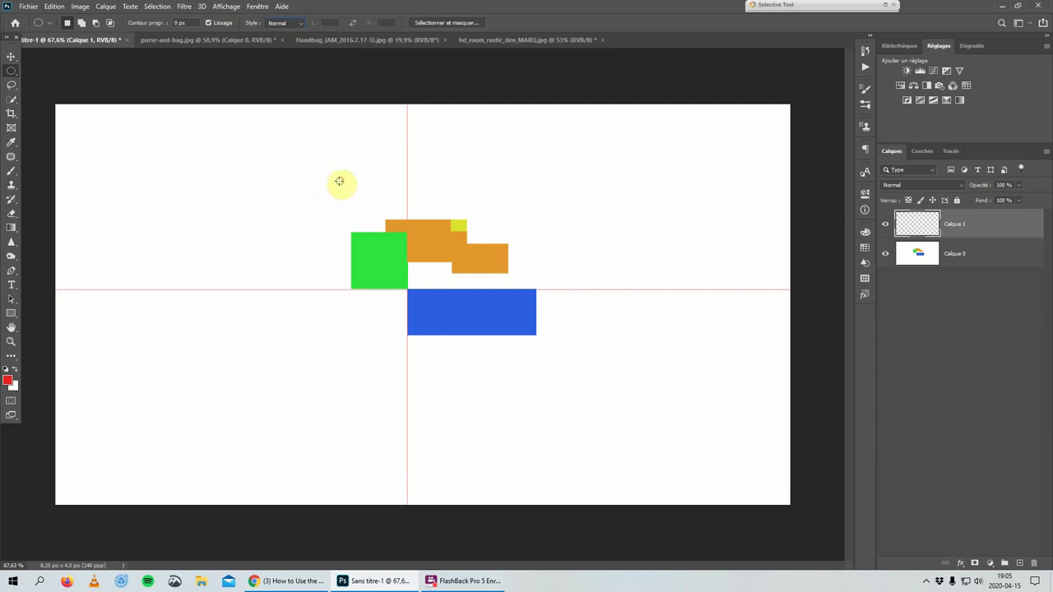
{"action": "left_click", "coordinate": [300, 25]}
{"action": "left_click", "coordinate": [293, 42]}
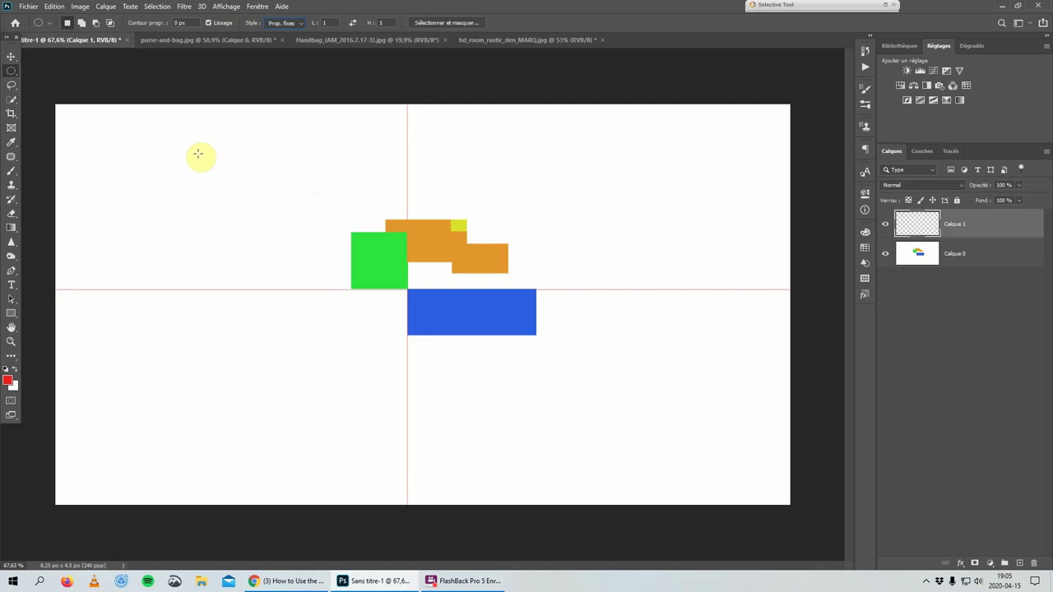
Draw a circle, deselect, switch Style to Fixed Size 64 × 64 px, and place one at upper left.
{"action": "left_click_drag", "start_coordinate": [198, 154], "coordinate": [307, 241]}
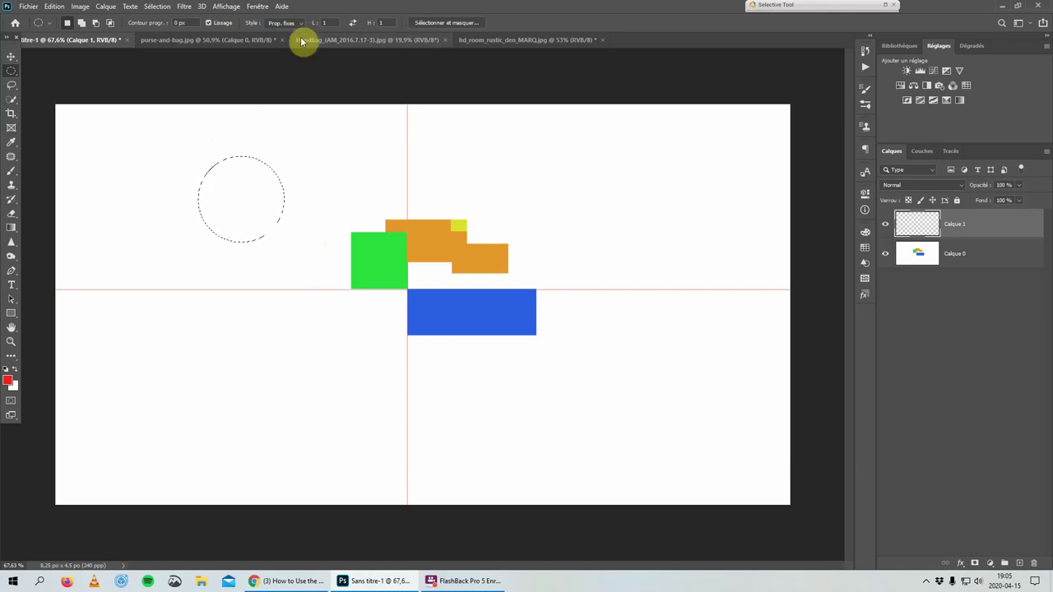
{"action": "key", "text": "ctrl+d"}
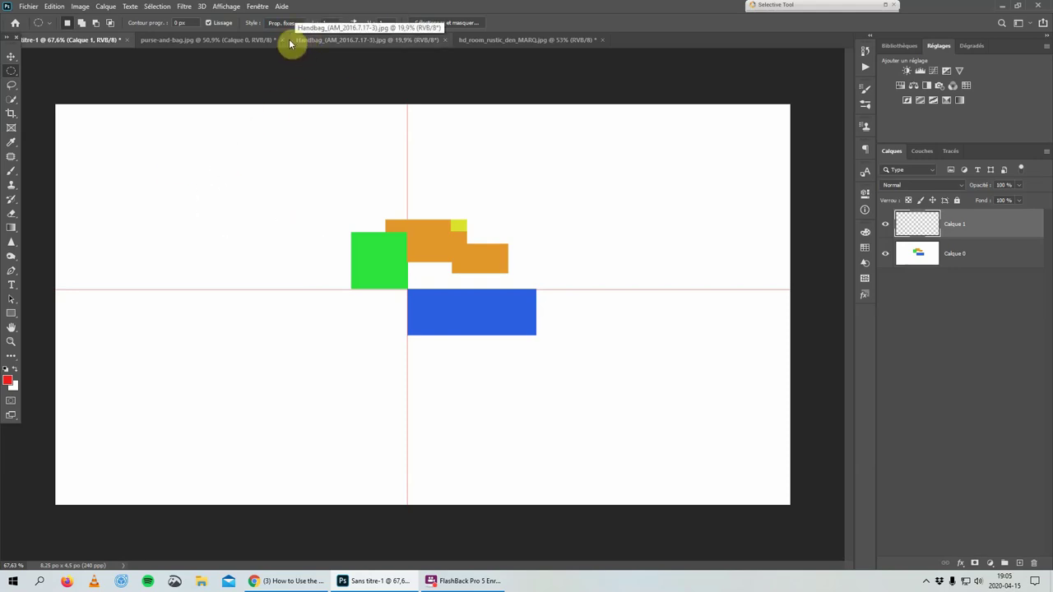
{"action": "left_click", "coordinate": [296, 23]}
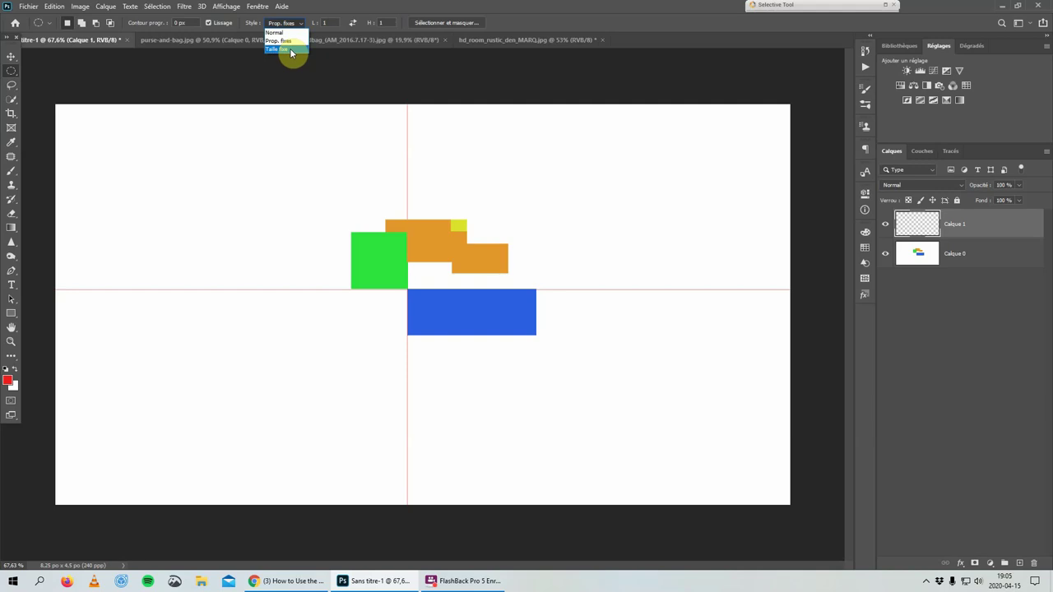
{"action": "left_click", "coordinate": [290, 48]}
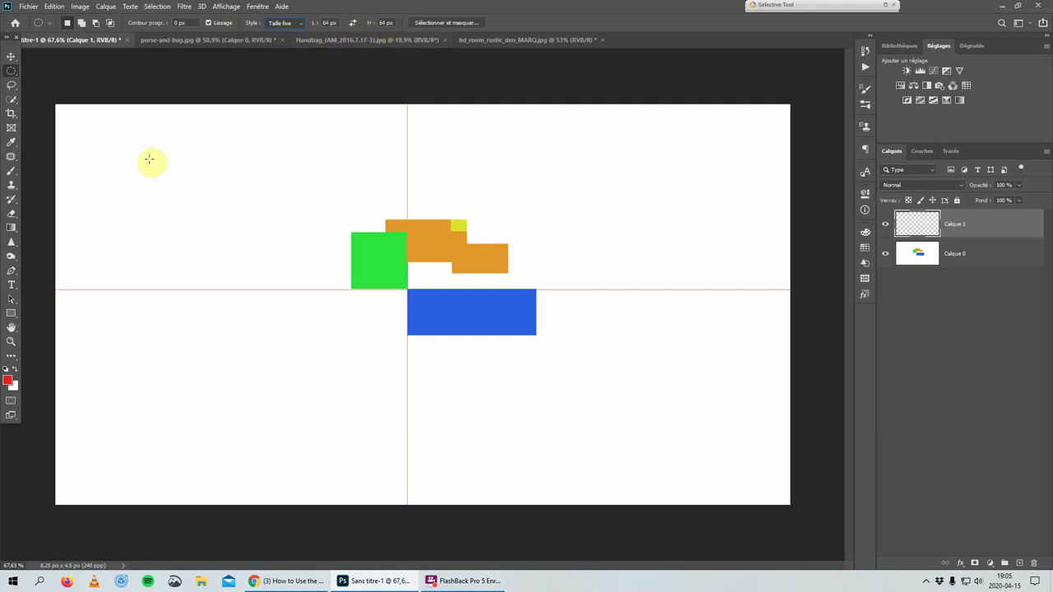
{"action": "left_click_drag", "start_coordinate": [149, 158], "coordinate": [224, 157]}
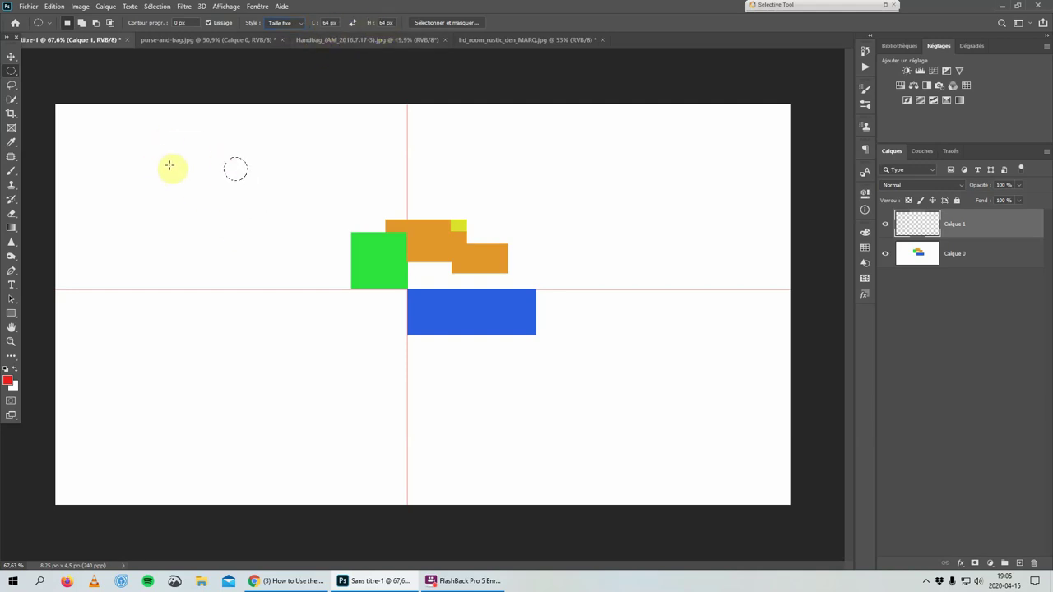
{"action": "left_click", "coordinate": [170, 165]}
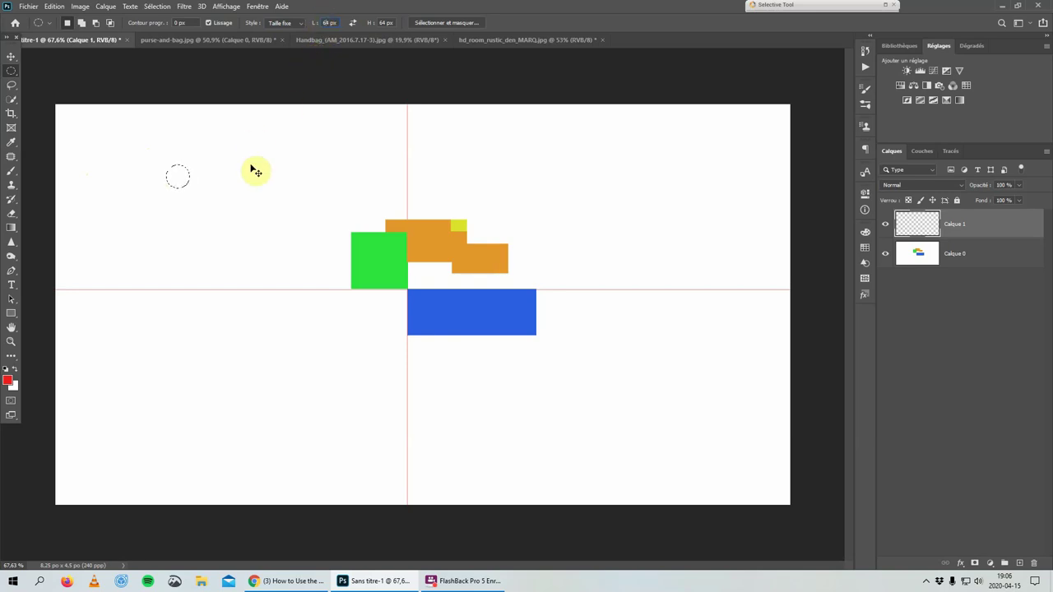
Move the small circular selection elsewhere, then dismiss the save-location prompt.
{"action": "left_click", "coordinate": [203, 189]}
{"action": "key", "text": "ctrl+s"}
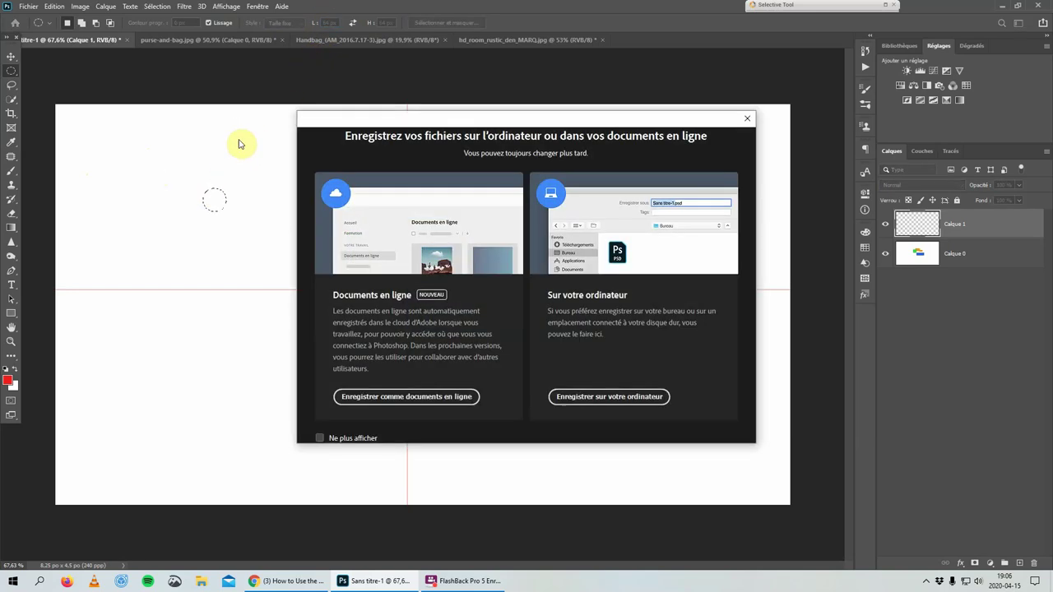
{"action": "left_click", "coordinate": [747, 120]}
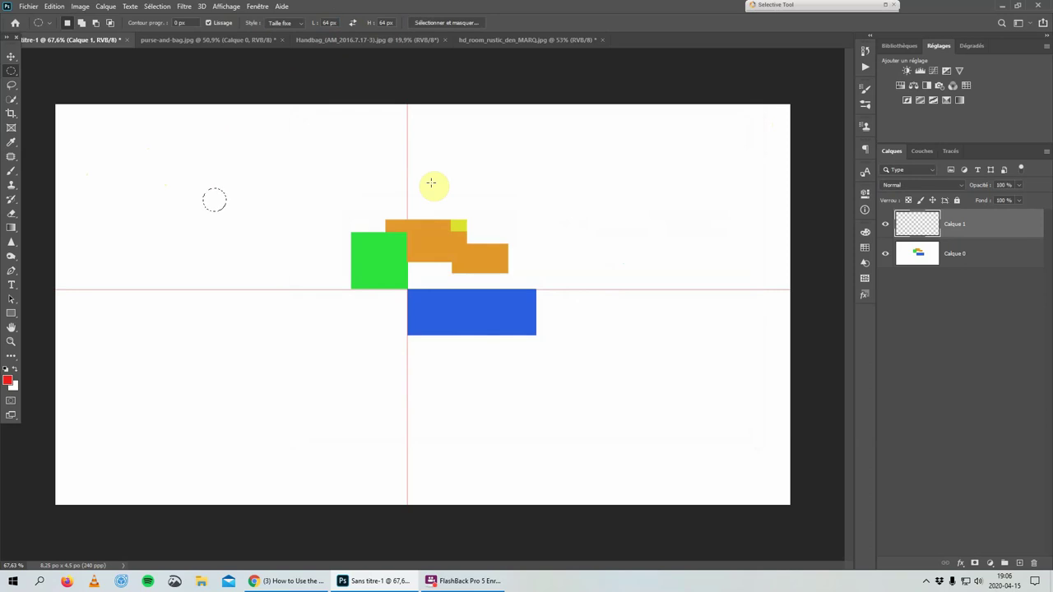
Set the fixed ellipse size to 100 px by 100 px and place it on the canvas.
{"action": "left_click", "coordinate": [327, 22]}
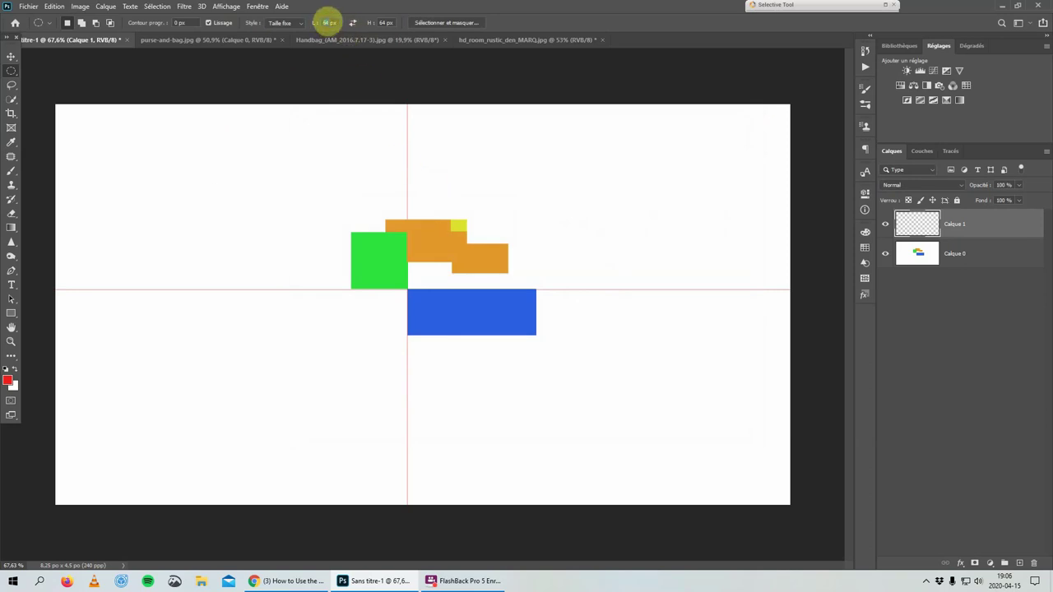
{"action": "type", "text": "100"}
{"action": "left_click", "coordinate": [380, 22]}
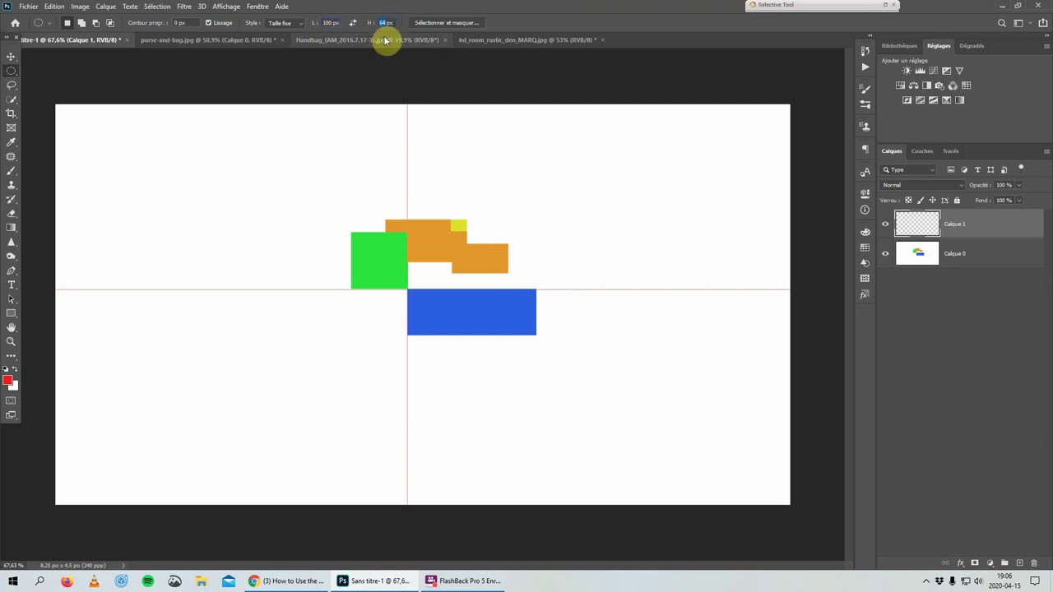
{"action": "type", "text": "25"}
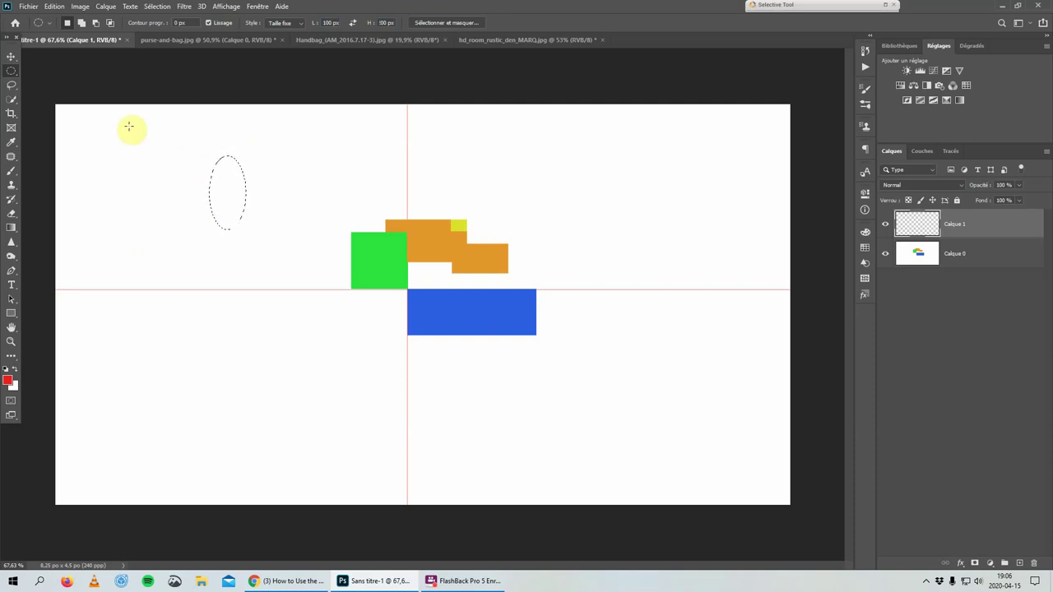
{"action": "left_click_drag", "start_coordinate": [129, 128], "coordinate": [197, 160]}
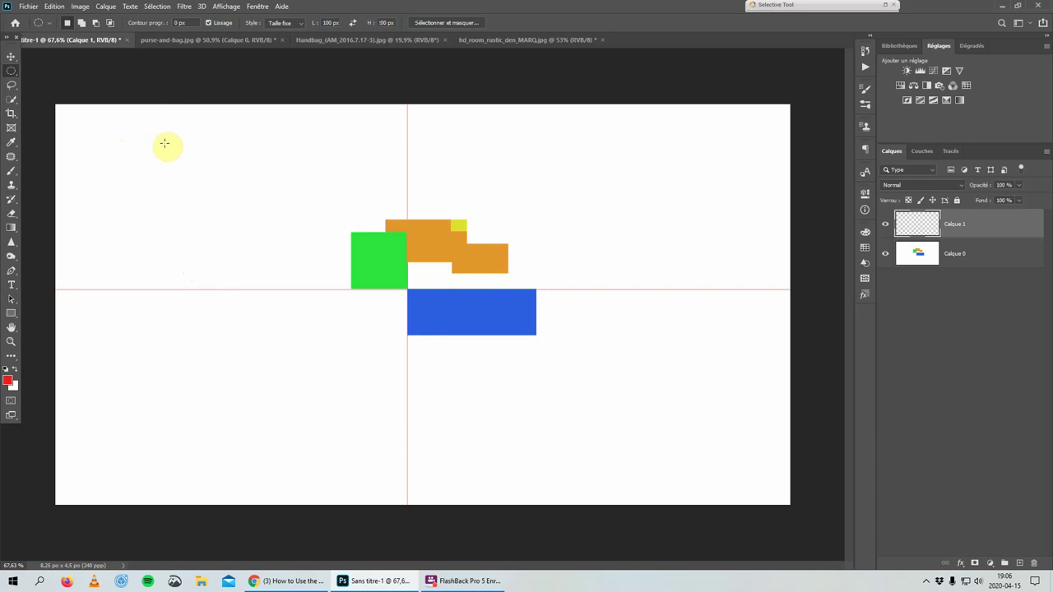
Switch from the Rectangle marquee to the Lasso tool and bring up hd_room_rustic_den_MARQ.jpg.
{"action": "right_click", "coordinate": [14, 76]}
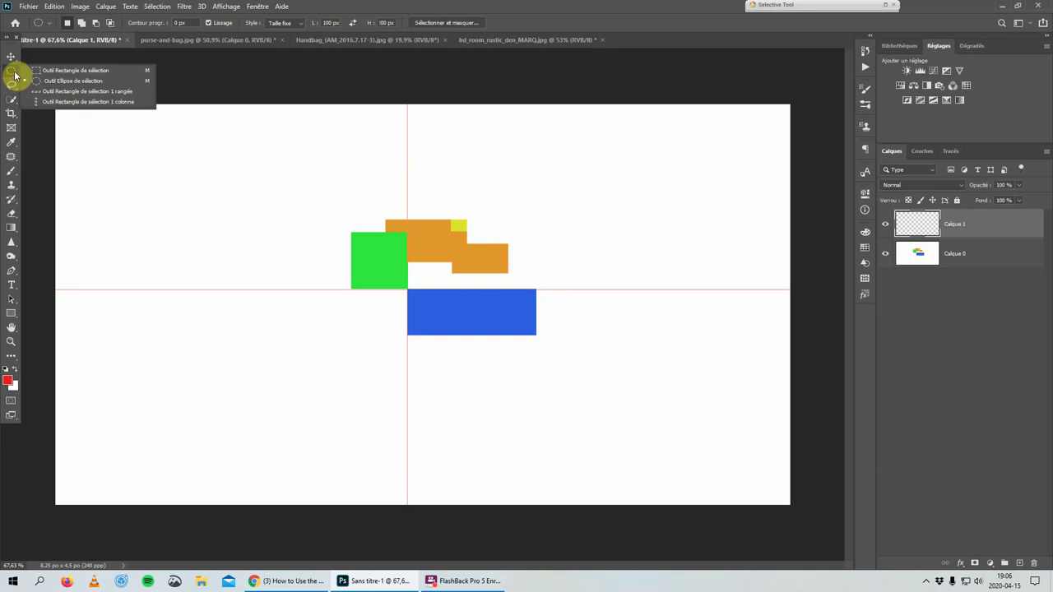
{"action": "left_click", "coordinate": [101, 71]}
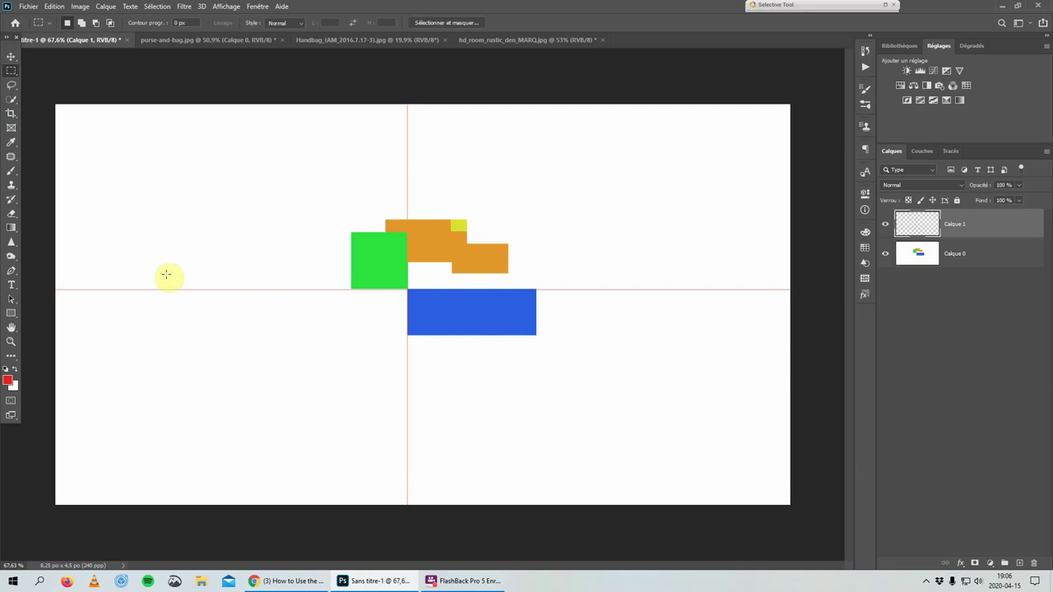
{"action": "left_click", "coordinate": [16, 93]}
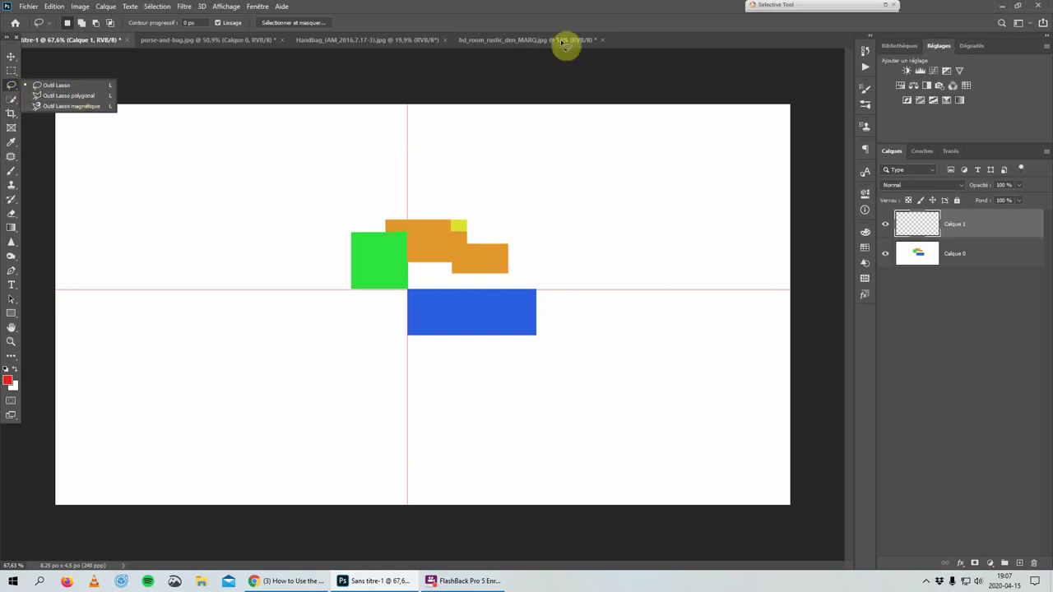
{"action": "left_click", "coordinate": [522, 43]}
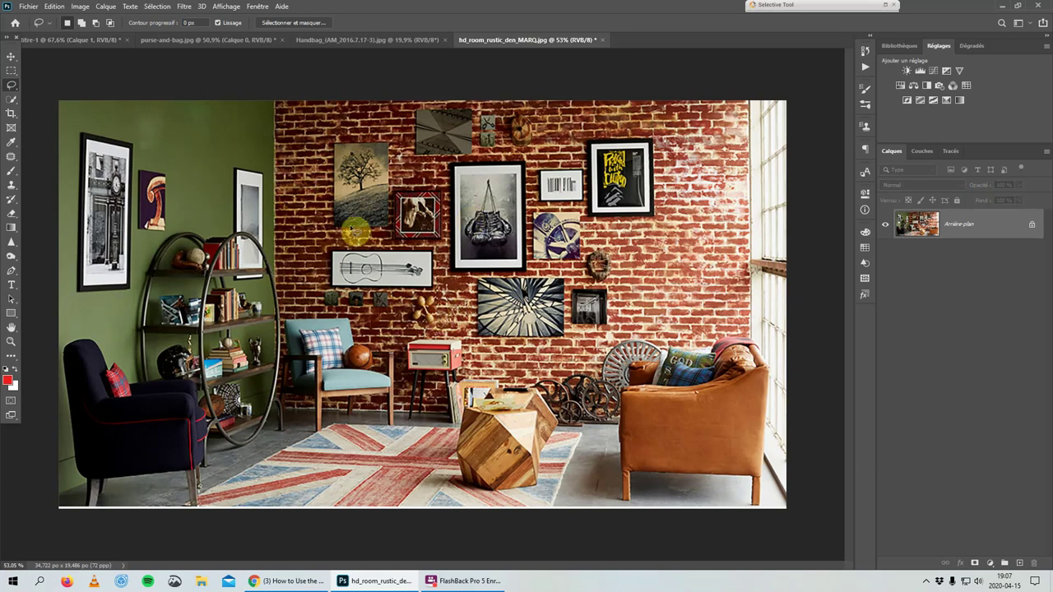
{"action": "right_click", "coordinate": [11, 88]}
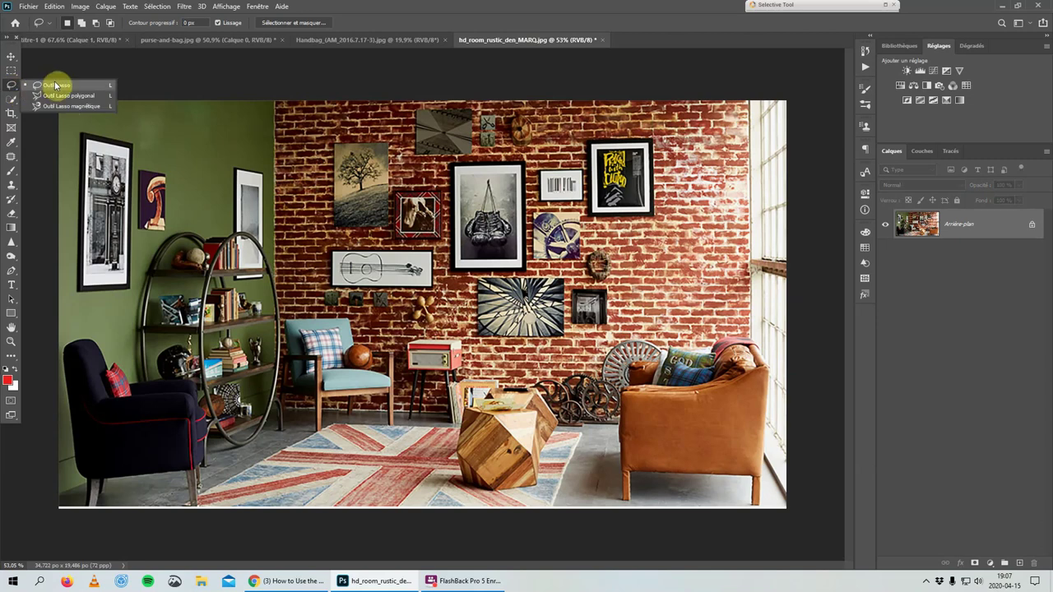
{"action": "left_click", "coordinate": [47, 83]}
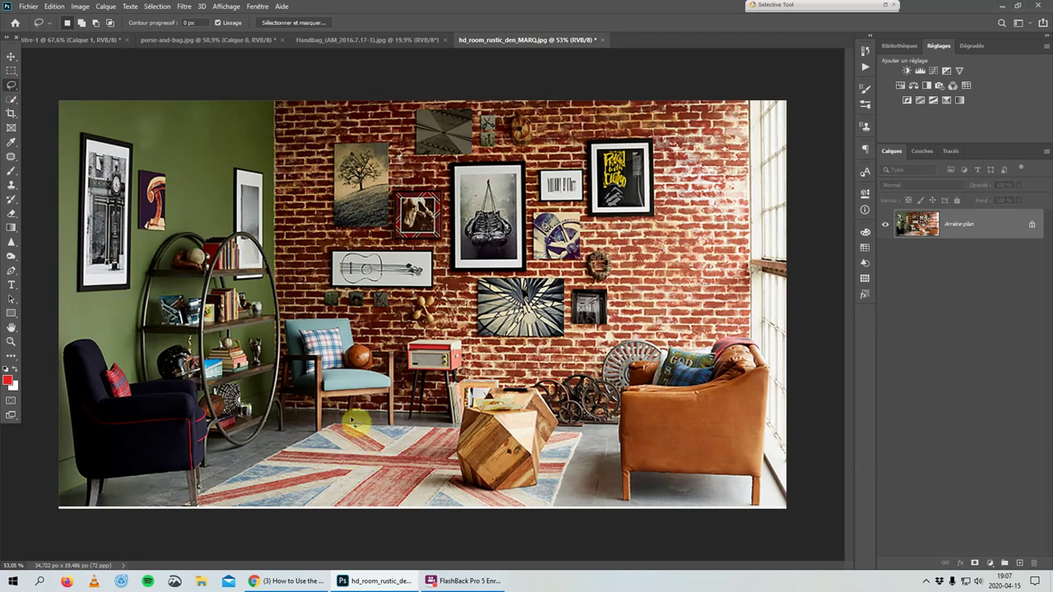
{"action": "mouse_move", "coordinate": [352, 443]}
{"action": "left_mouse_down"}
{"action": "mouse_move", "coordinate": [345, 497]}
{"action": "mouse_move", "coordinate": [374, 431]}
{"action": "mouse_move", "coordinate": [359, 444]}
{"action": "left_mouse_up"}
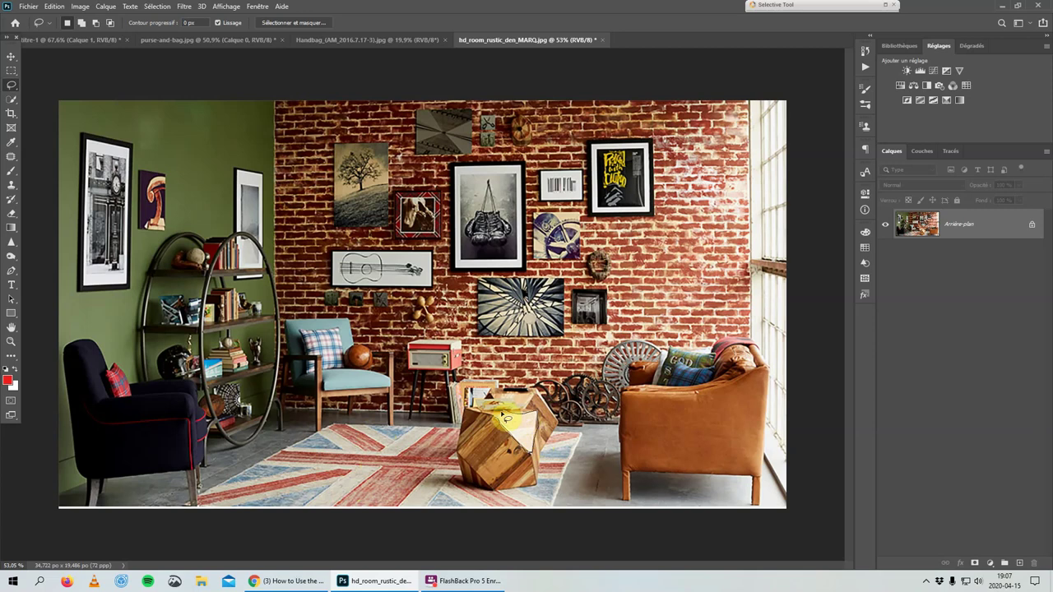
{"action": "mouse_move", "coordinate": [488, 426]}
{"action": "left_mouse_down"}
{"action": "mouse_move", "coordinate": [510, 440]}
{"action": "mouse_move", "coordinate": [489, 436]}
{"action": "mouse_move", "coordinate": [503, 447]}
{"action": "left_mouse_up"}
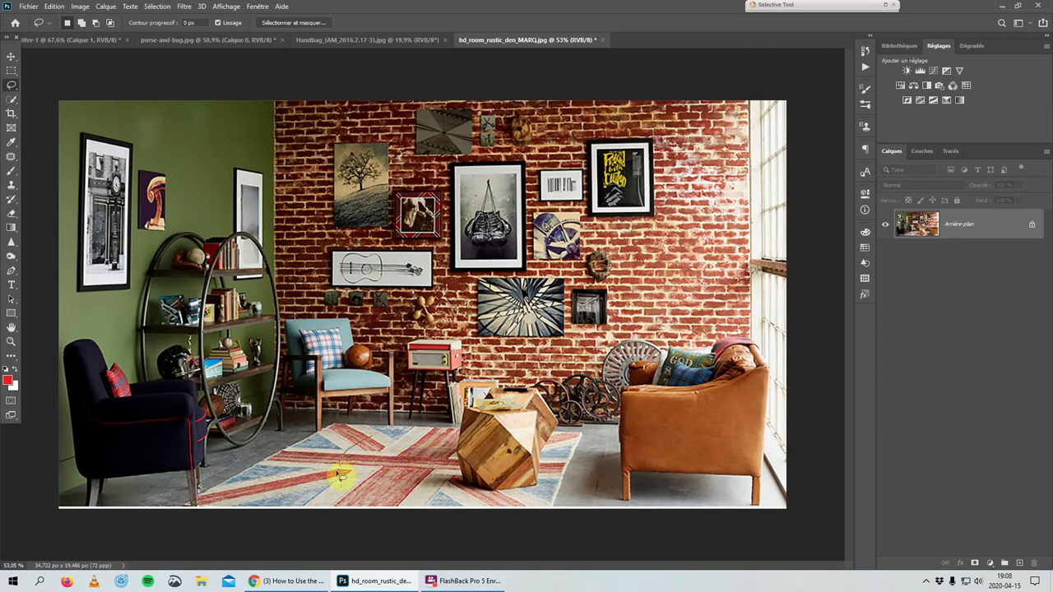
{"action": "left_click_drag", "start_coordinate": [340, 476], "coordinate": [368, 447]}
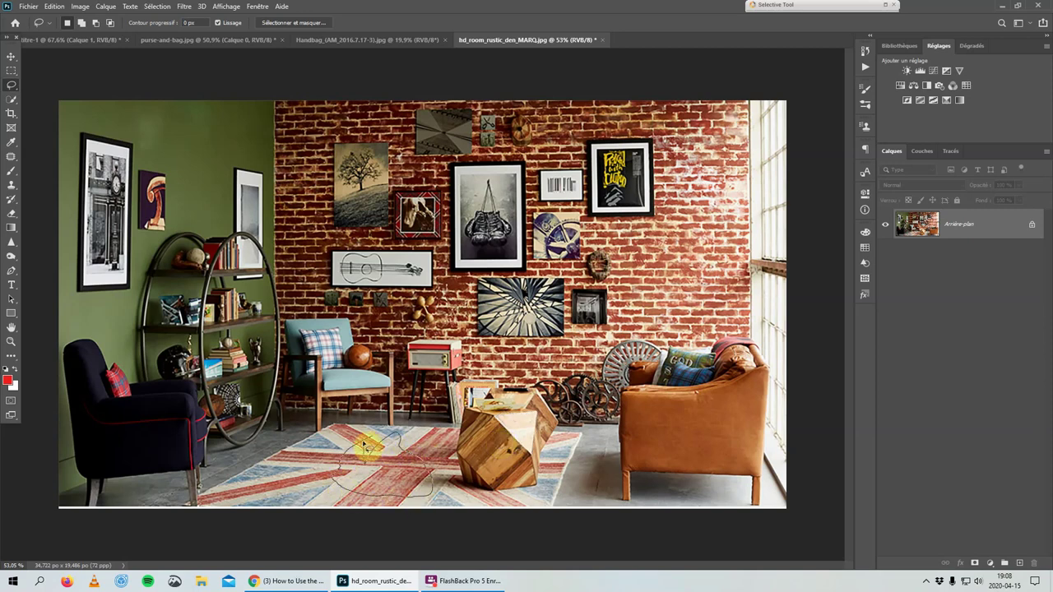
{"action": "left_click_drag", "start_coordinate": [368, 447], "coordinate": [376, 470]}
{"action": "right_click", "coordinate": [382, 474]}
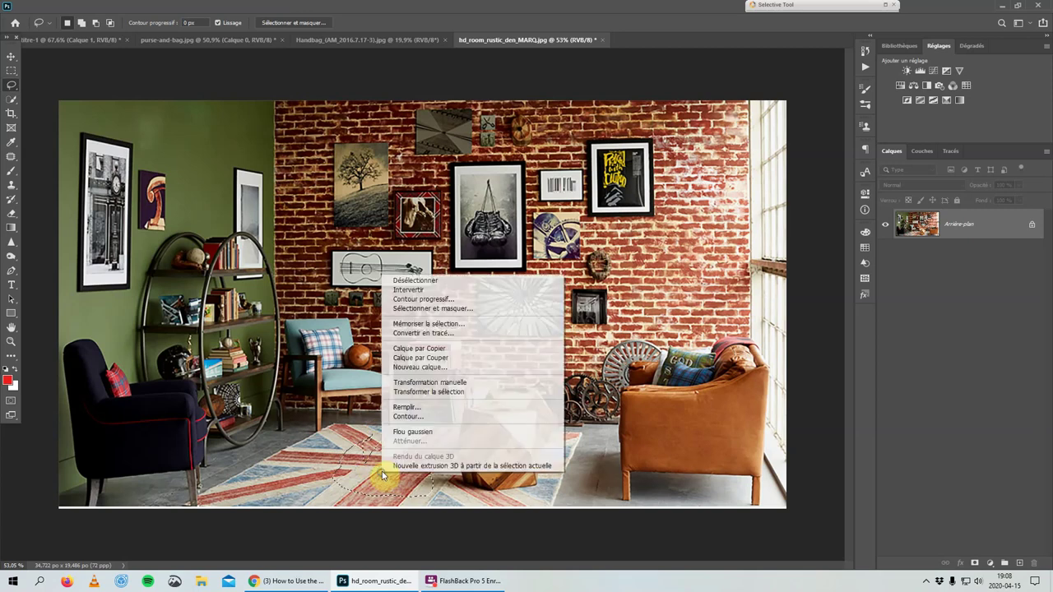
{"action": "left_click", "coordinate": [429, 407]}
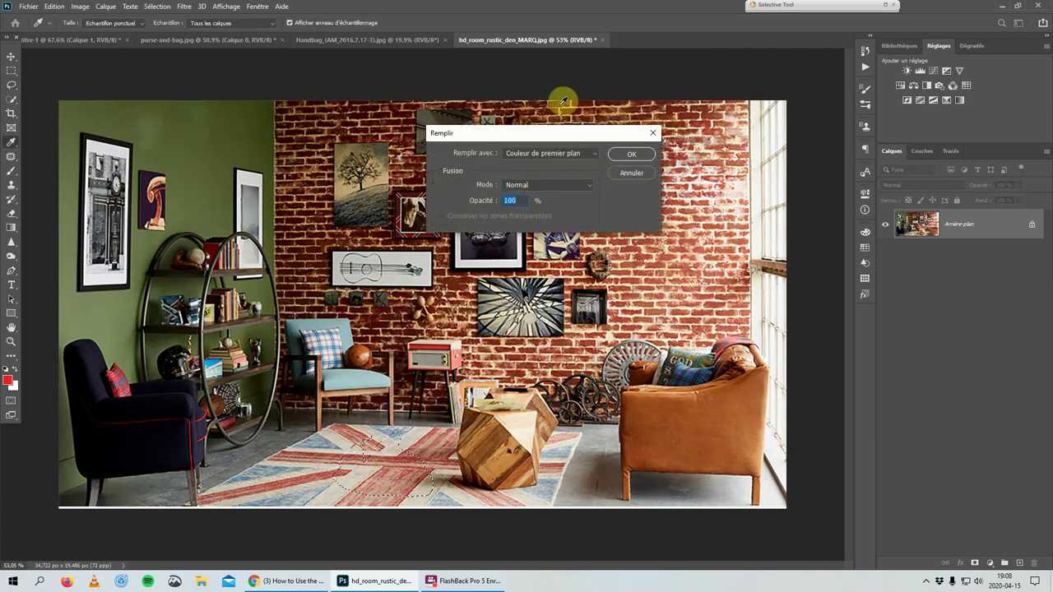
{"action": "left_click", "coordinate": [591, 154]}
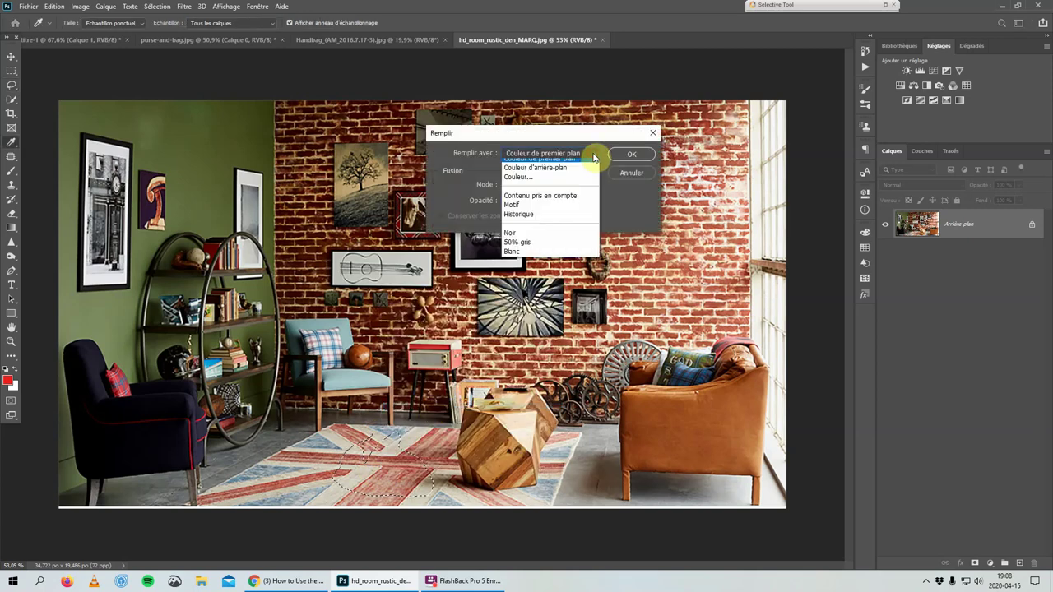
{"action": "left_click", "coordinate": [527, 183]}
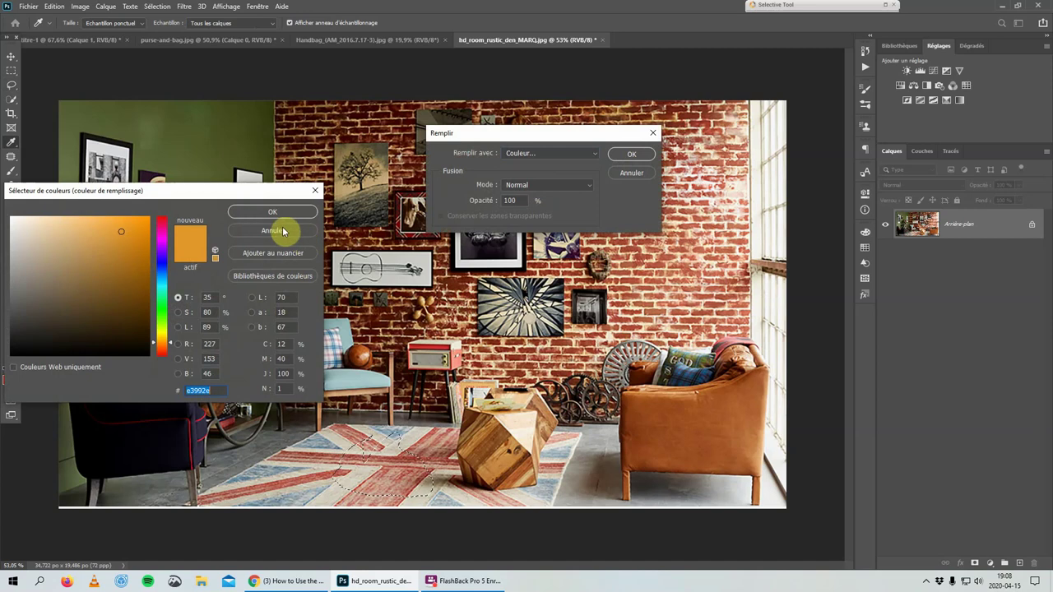
{"action": "left_click", "coordinate": [280, 212]}
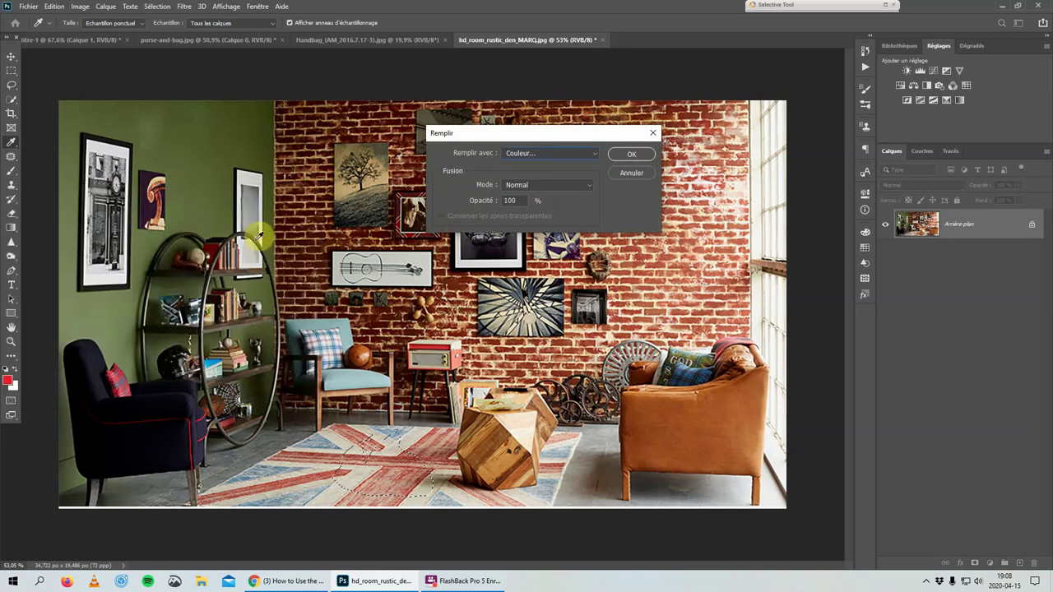
{"action": "left_click", "coordinate": [627, 154]}
{"action": "key", "text": "l"}
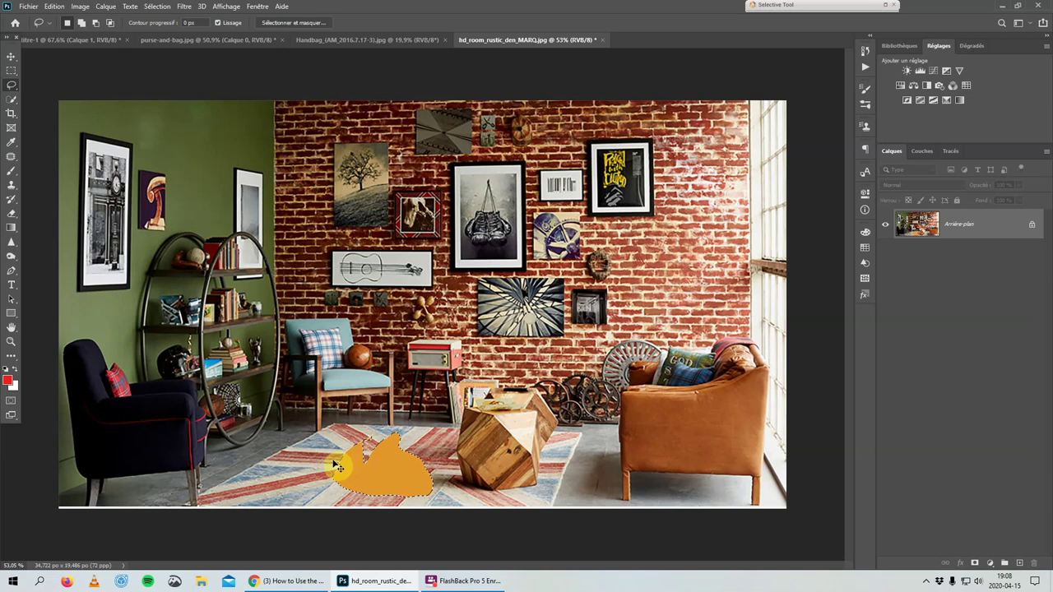
{"action": "key", "text": "ctrl+z"}
{"action": "key", "text": "ctrl+z"}
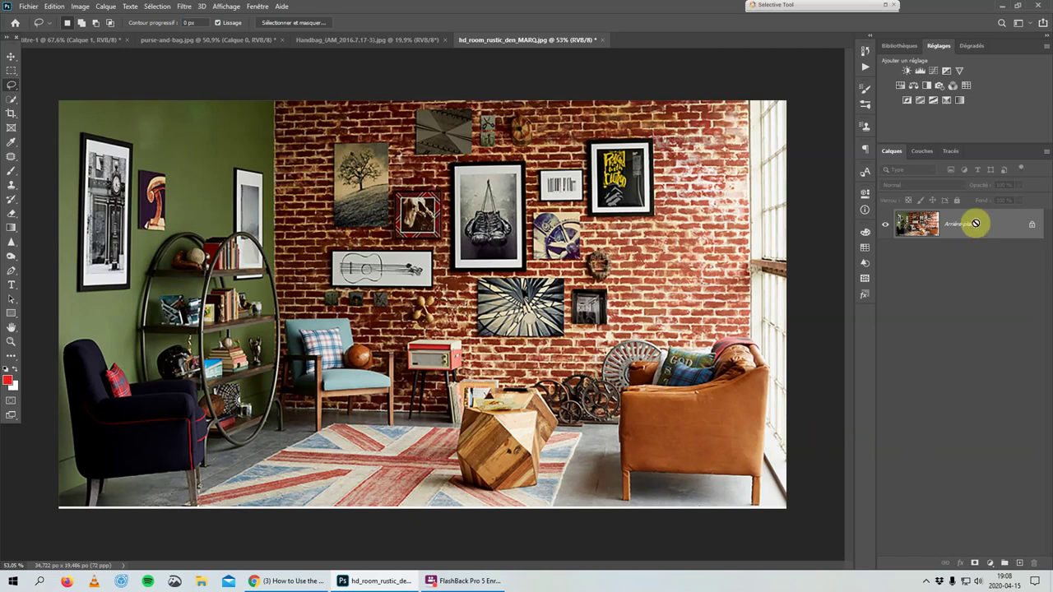
Duplicate the Arrière-plan layer into Calque 1 with Ctrl+J.
{"action": "key", "text": "ctrl+j"}
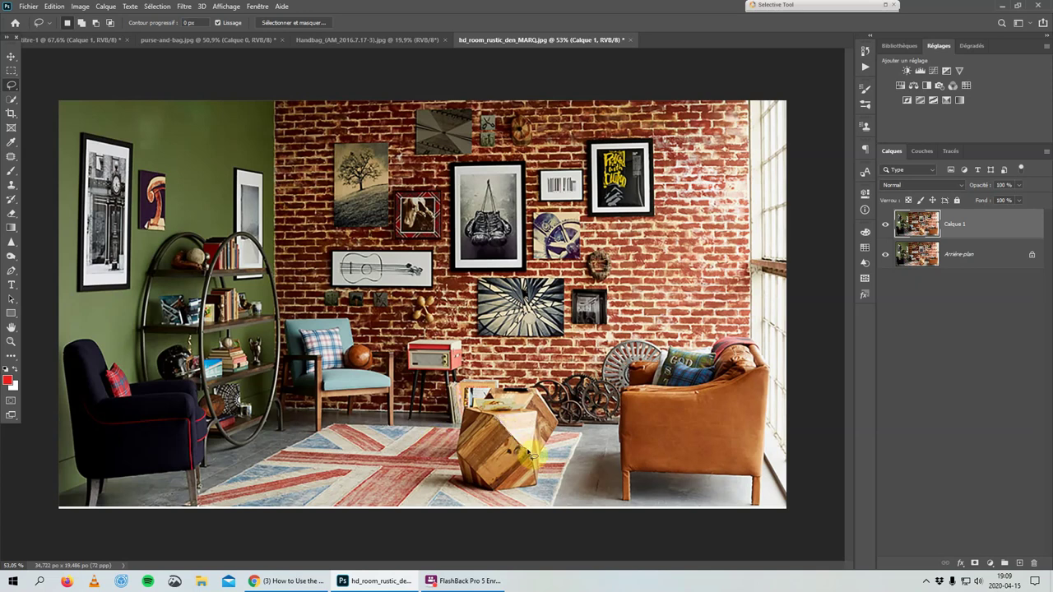
{"action": "left_click", "coordinate": [492, 420]}
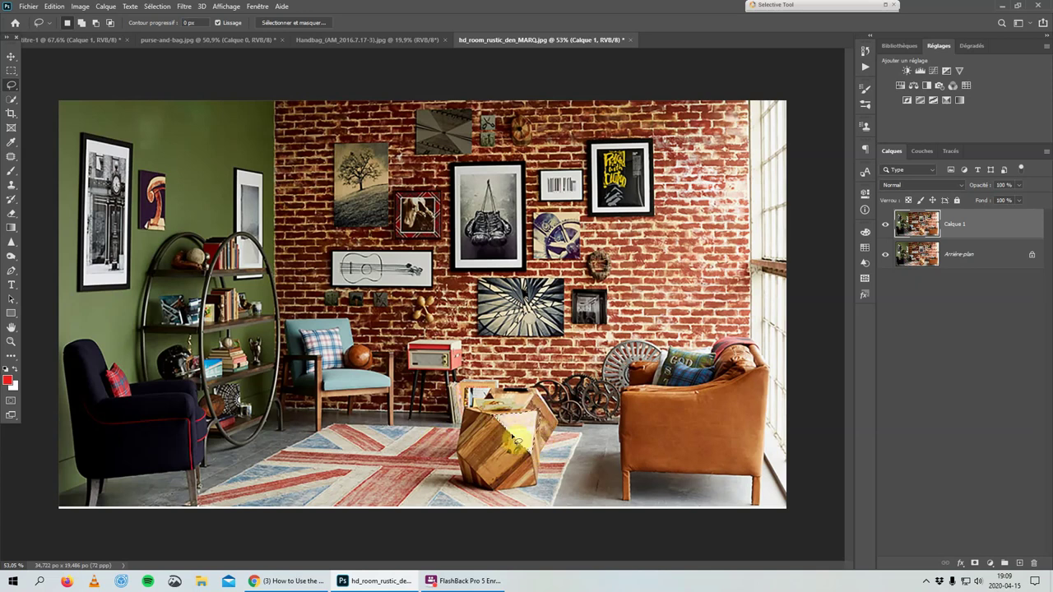
{"action": "left_click", "coordinate": [991, 564]}
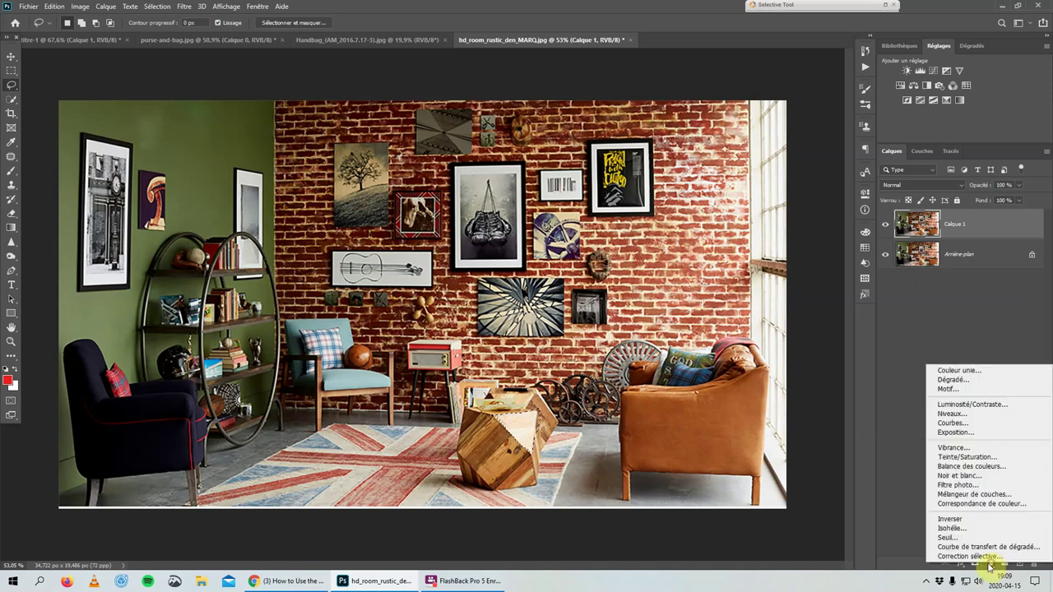
{"action": "left_click", "coordinate": [964, 390]}
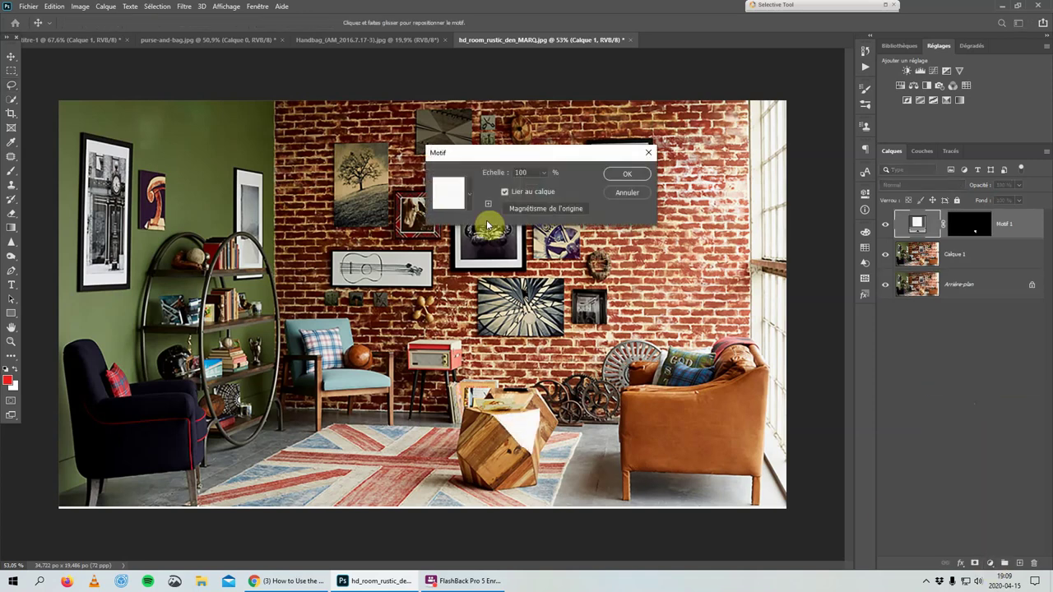
{"action": "left_click", "coordinate": [471, 204]}
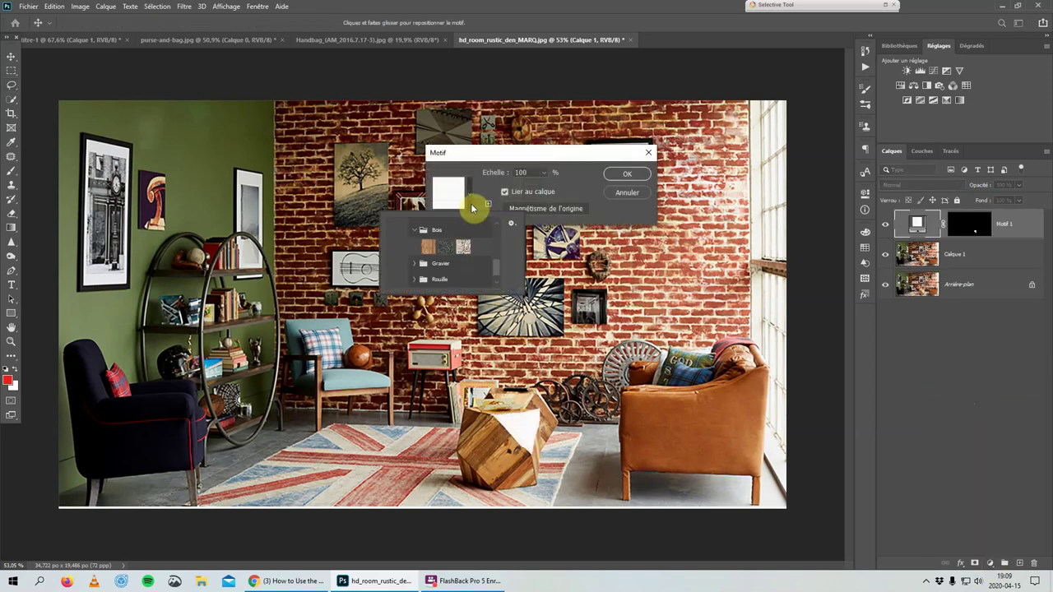
{"action": "left_click", "coordinate": [428, 247]}
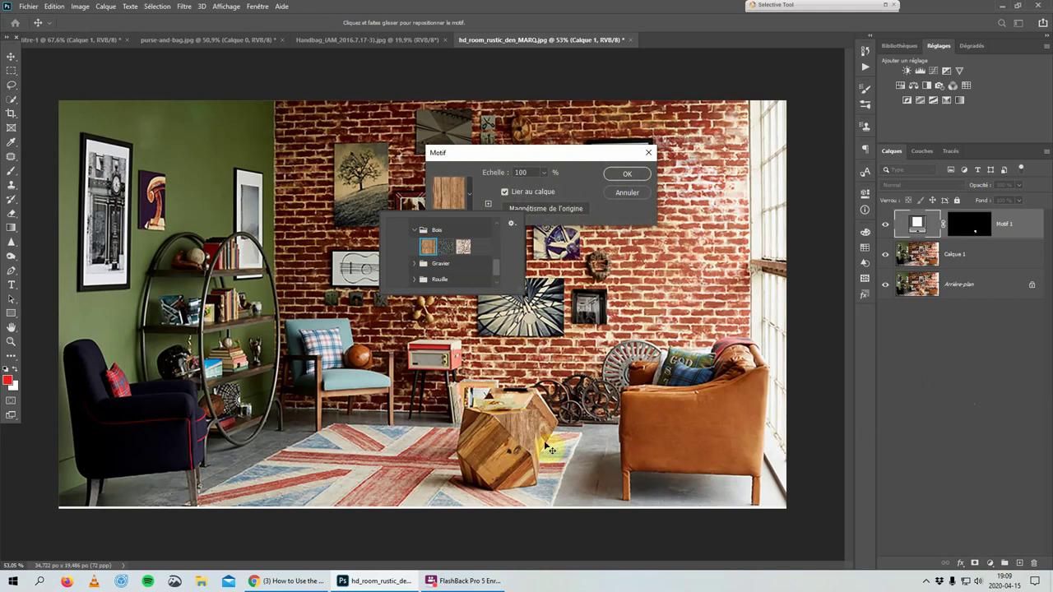
{"action": "left_click", "coordinate": [632, 174]}
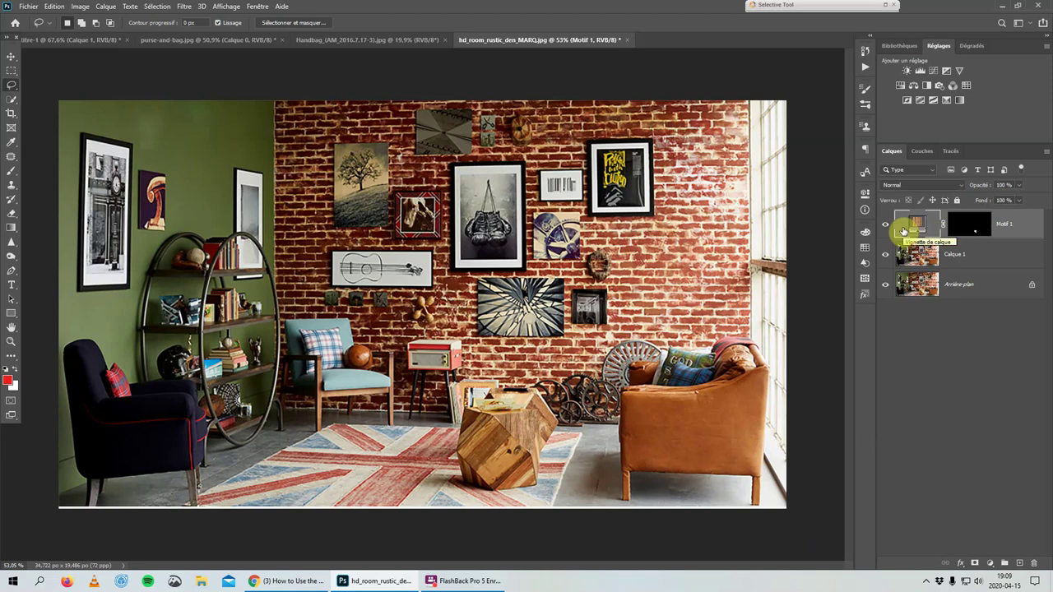
{"action": "left_click_drag", "start_coordinate": [904, 231], "coordinate": [879, 277]}
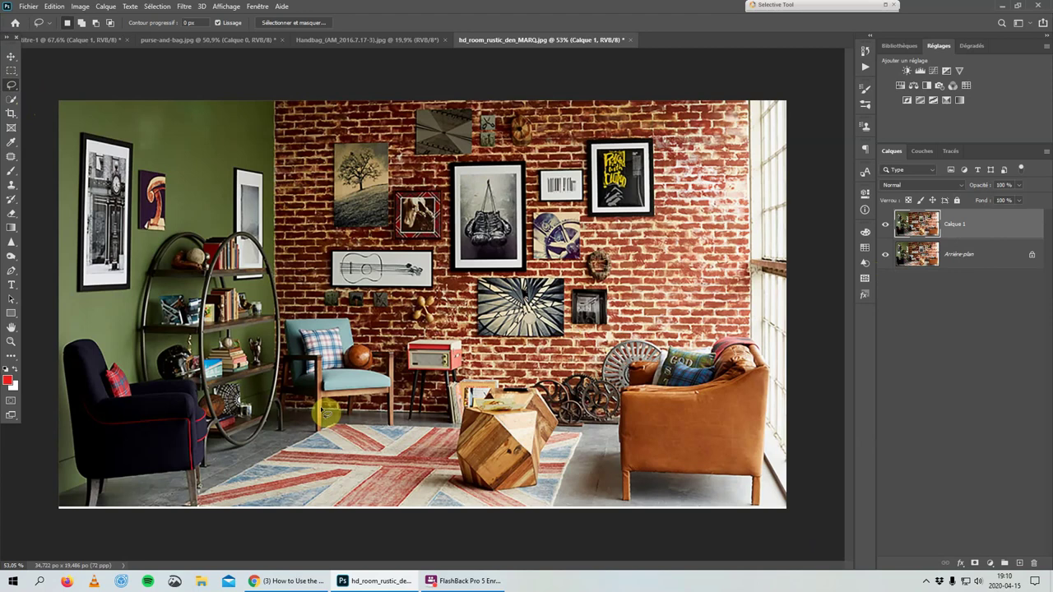
Choose the Magnetic Lasso from the lasso flyout and set its feather to 0 px.
{"action": "right_click", "coordinate": [15, 88]}
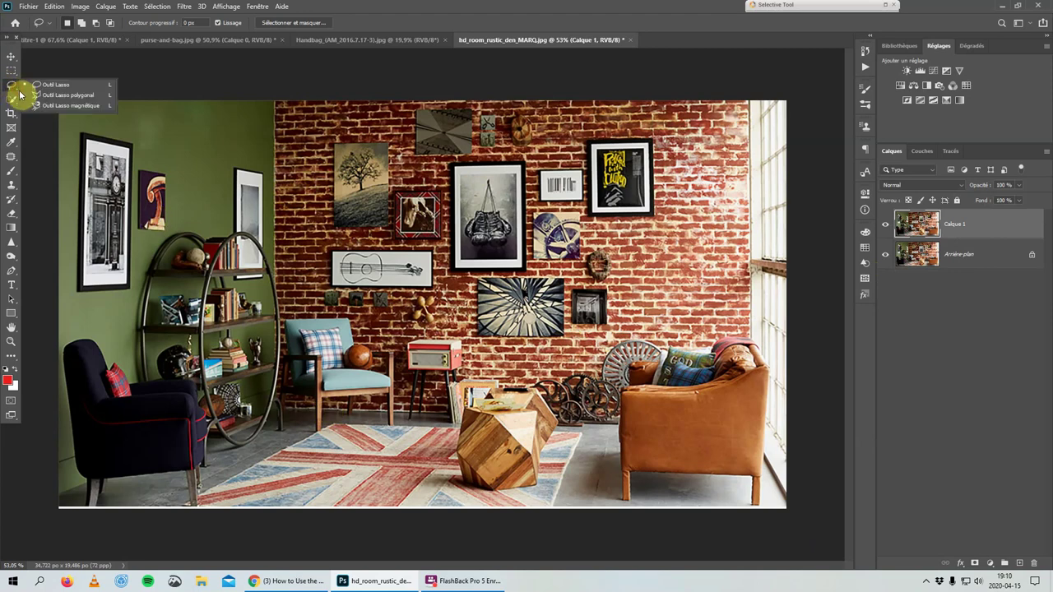
{"action": "left_click", "coordinate": [79, 96]}
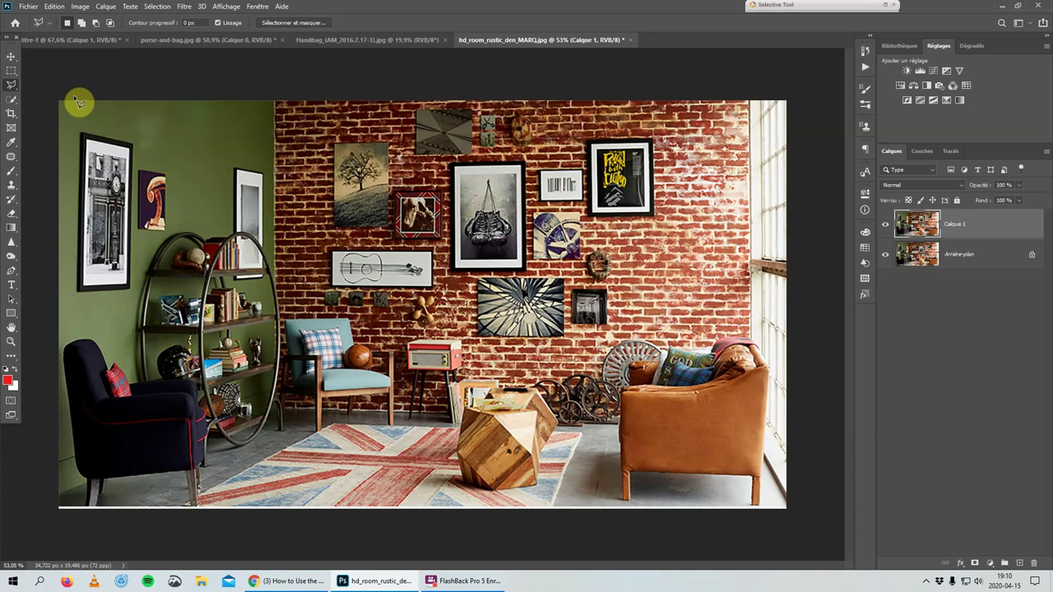
{"action": "right_click", "coordinate": [18, 91]}
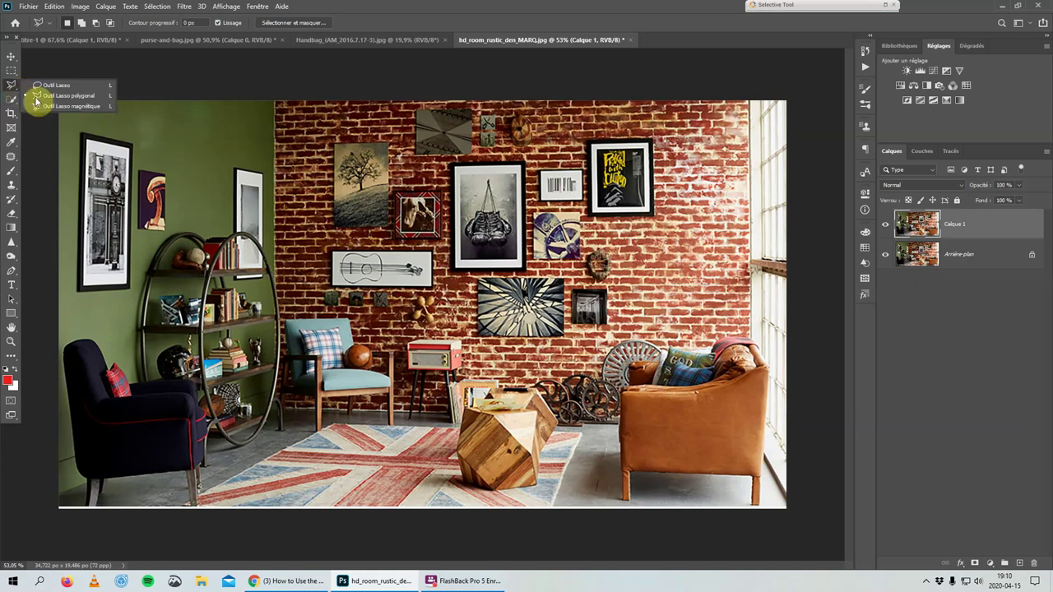
{"action": "left_click", "coordinate": [94, 100]}
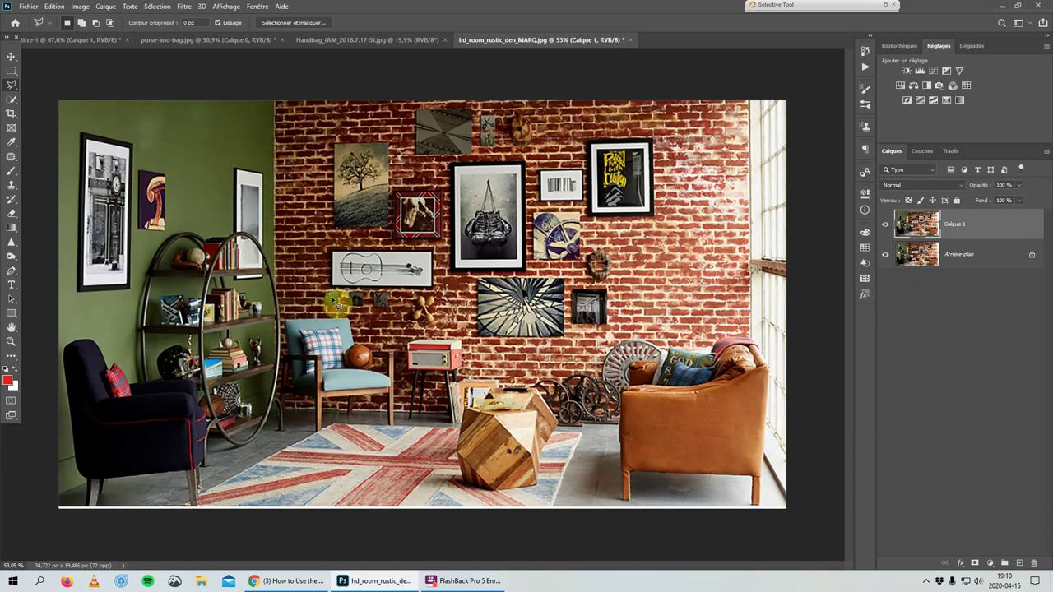
{"action": "type", "text": "0"}
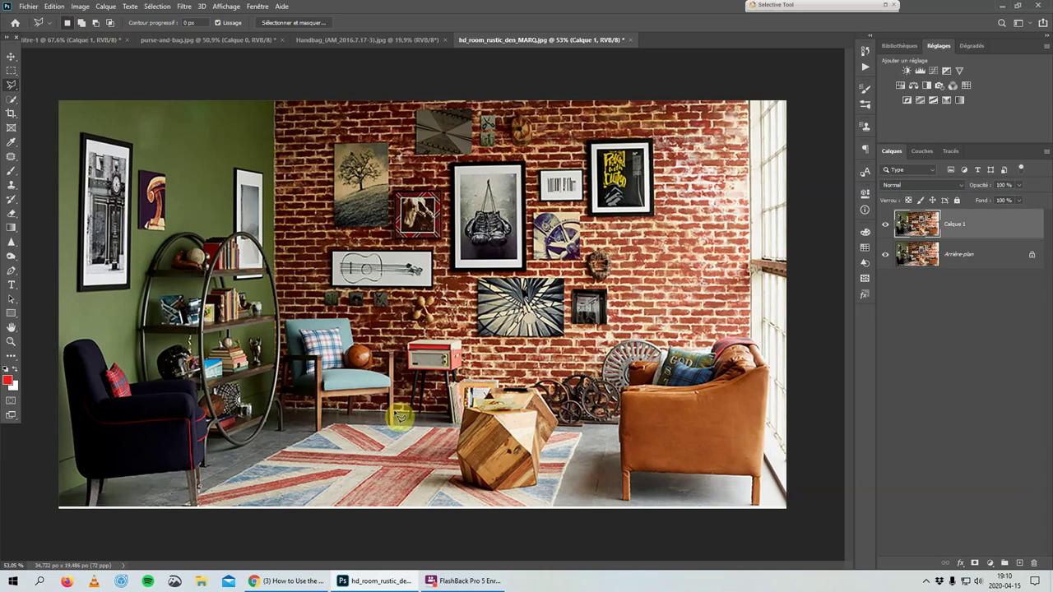
Zoom in on the guitar picture, try a first selection around its frame, then clear it.
{"action": "scroll", "coordinate": [325, 284], "scroll_direction": "up", "scroll_amount": 2}
{"action": "scroll", "coordinate": [317, 276], "scroll_direction": "up", "scroll_amount": 3}
{"action": "scroll", "coordinate": [313, 272], "scroll_direction": "up", "scroll_amount": 3}
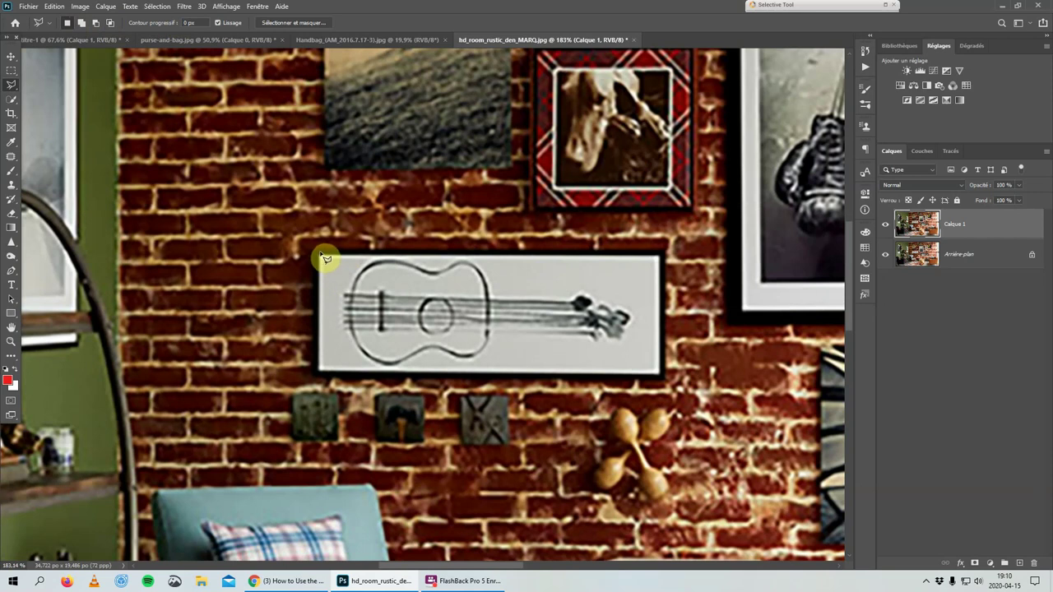
{"action": "left_click", "coordinate": [392, 258]}
{"action": "left_click", "coordinate": [324, 260]}
{"action": "left_click", "coordinate": [475, 299]}
Outline the guitar frame's four corners with the Polygonal Lasso, removing misplaced points, and close it.
{"action": "left_click", "coordinate": [466, 251]}
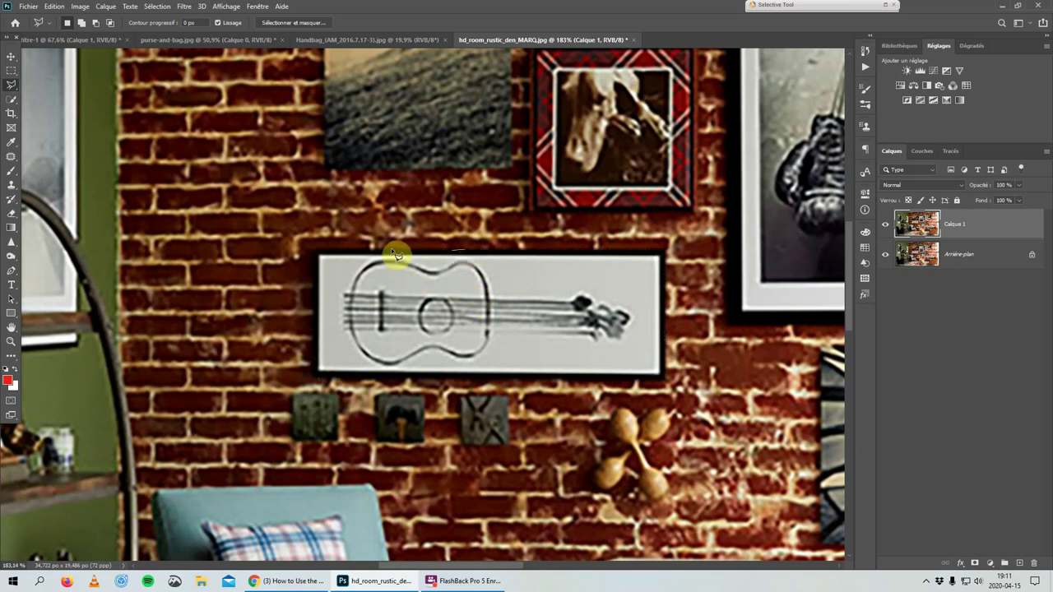
{"action": "left_click", "coordinate": [316, 250]}
{"action": "left_click", "coordinate": [347, 322]}
{"action": "left_click", "coordinate": [441, 316]}
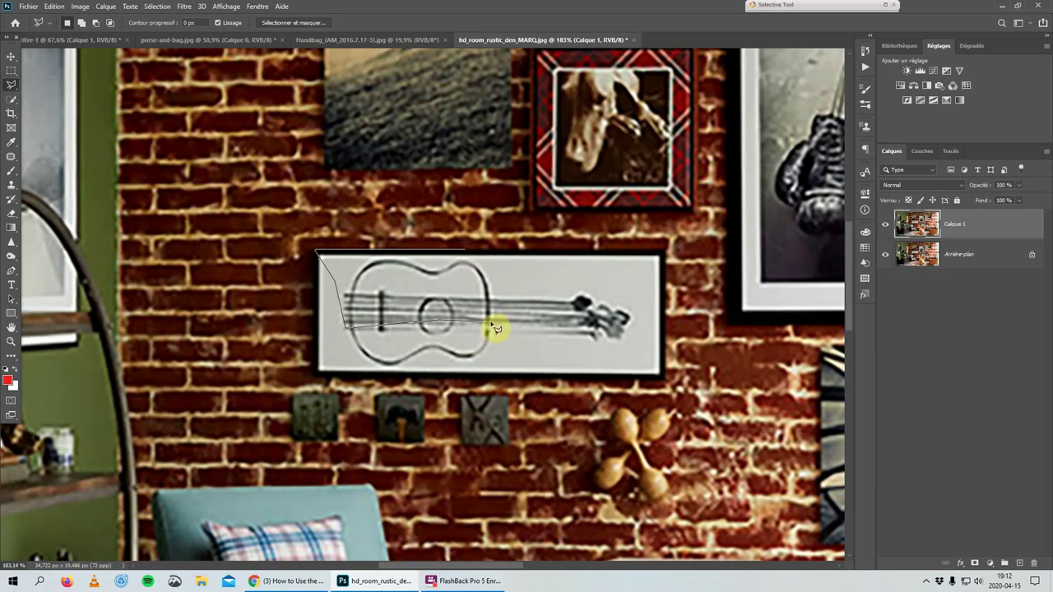
{"action": "key", "text": "BackSpace"}
{"action": "key", "text": "BackSpace"}
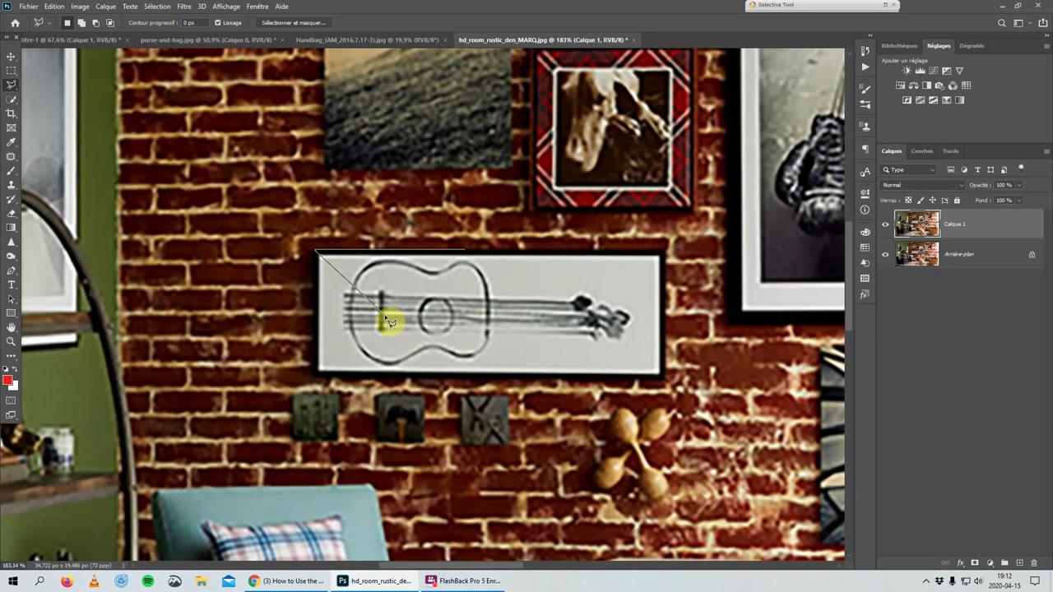
{"action": "key", "text": "BackSpace"}
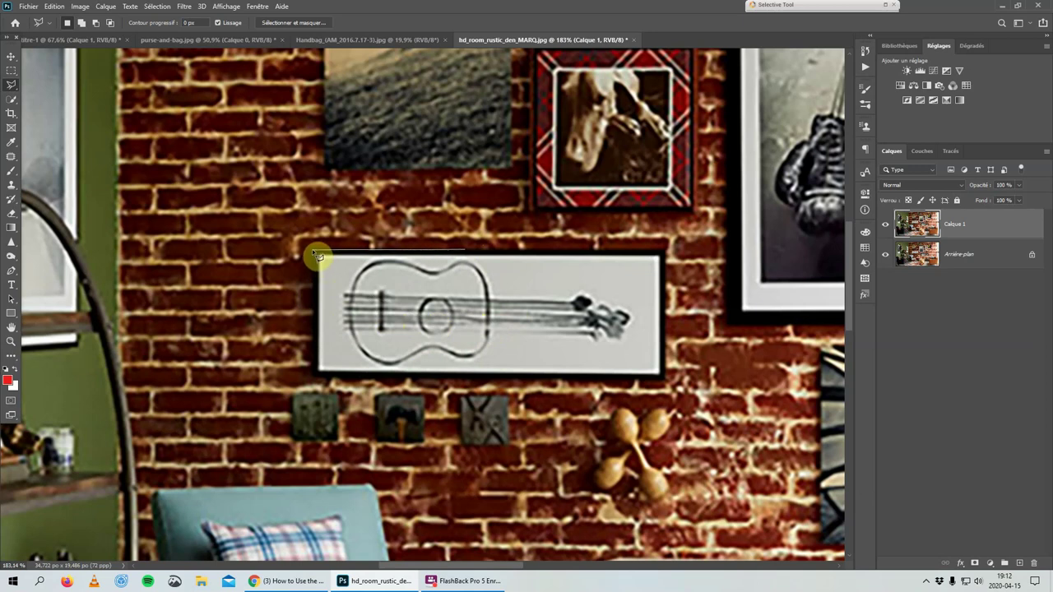
{"action": "left_click", "coordinate": [314, 252]}
{"action": "left_click", "coordinate": [316, 376]}
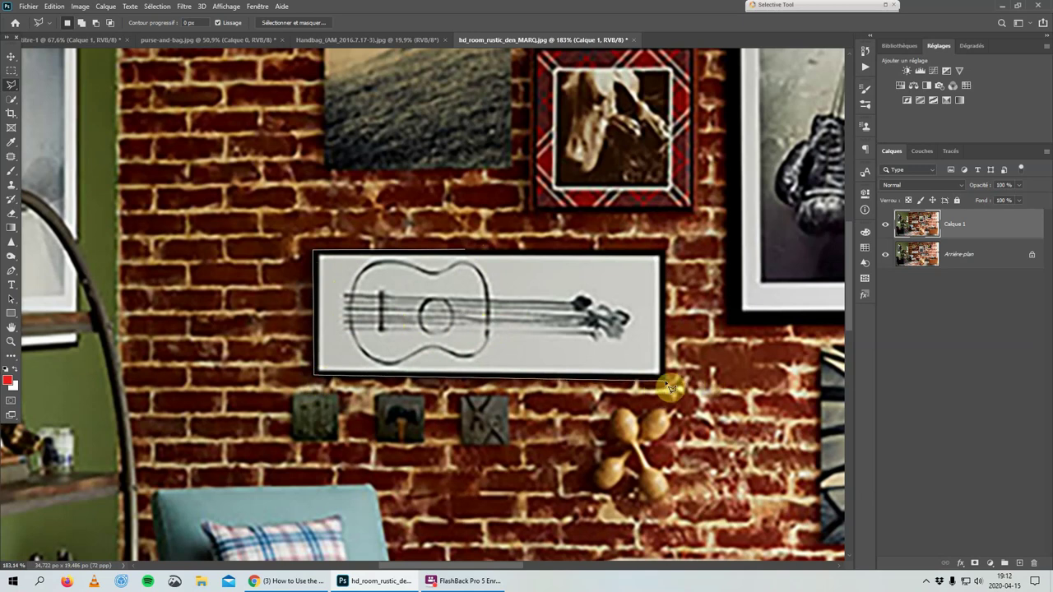
{"action": "left_click", "coordinate": [666, 381]}
{"action": "left_click", "coordinate": [667, 254]}
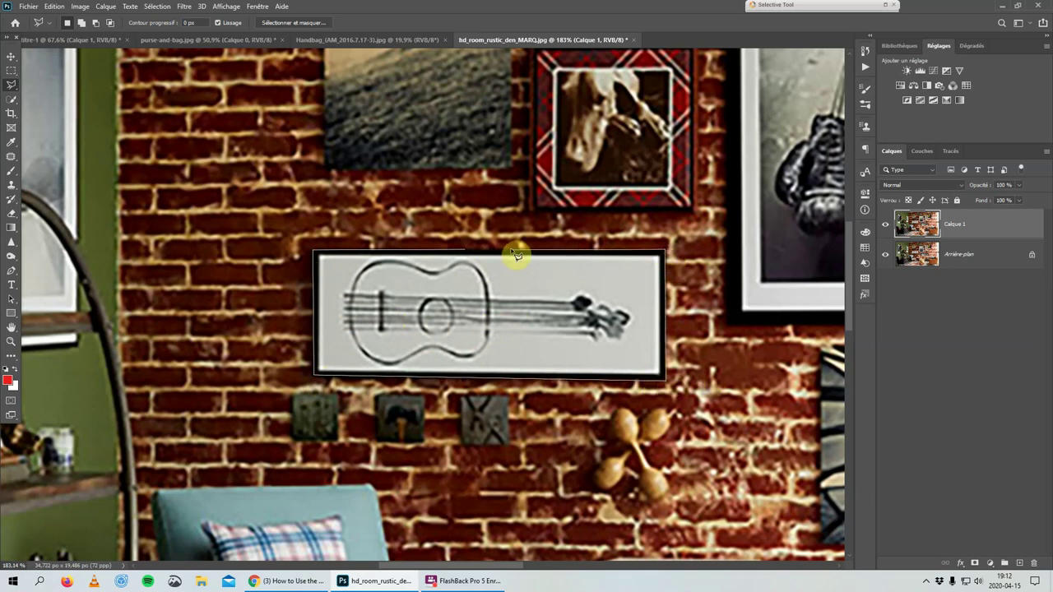
{"action": "double_click", "coordinate": [470, 257]}
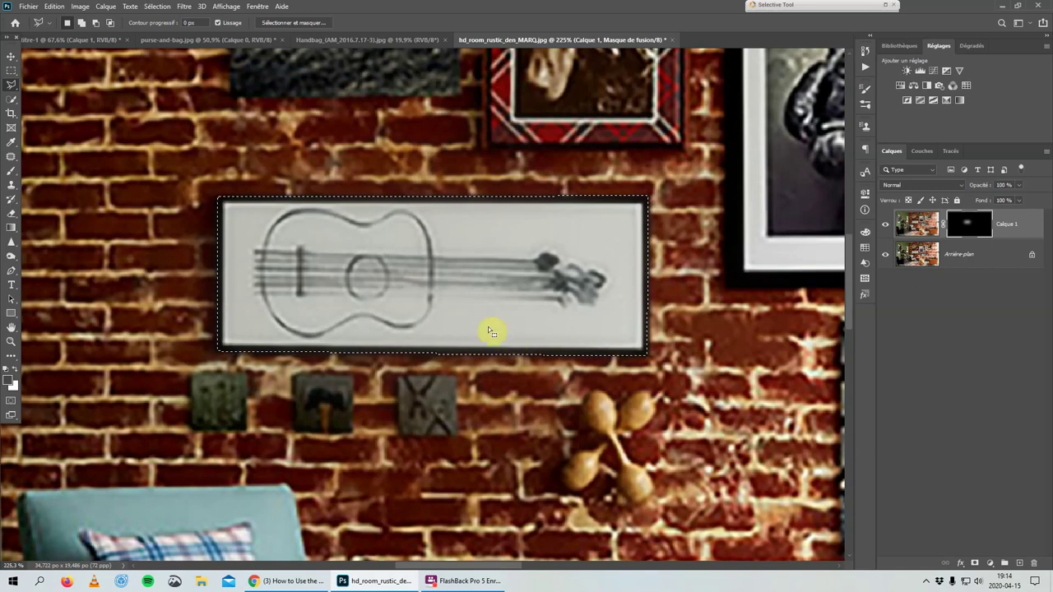
Add the wall area with the hooks and maracas below the frame to the selection.
{"action": "scroll", "coordinate": [414, 299], "scroll_direction": "down", "scroll_amount": 5}
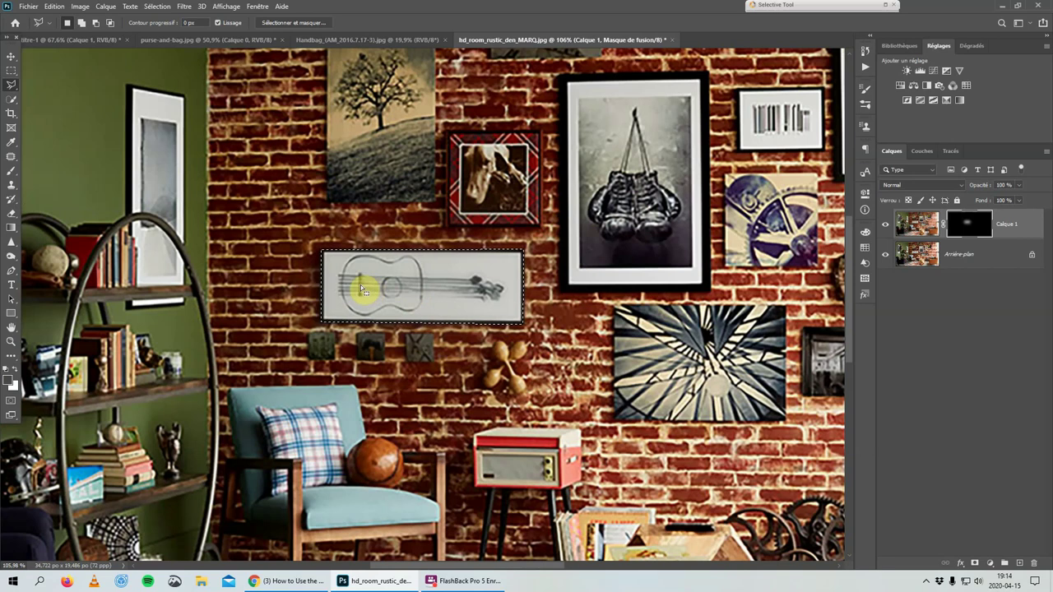
{"action": "scroll", "coordinate": [363, 286], "scroll_direction": "up", "scroll_amount": 4}
{"action": "scroll", "coordinate": [364, 285], "scroll_direction": "up", "scroll_amount": 1}
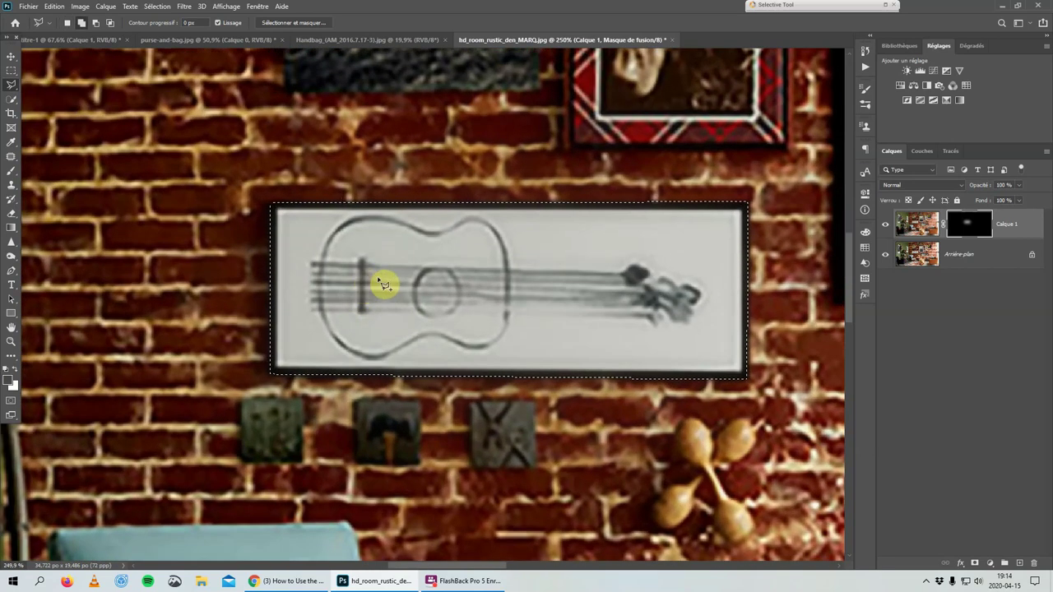
{"action": "left_click", "coordinate": [280, 207]}
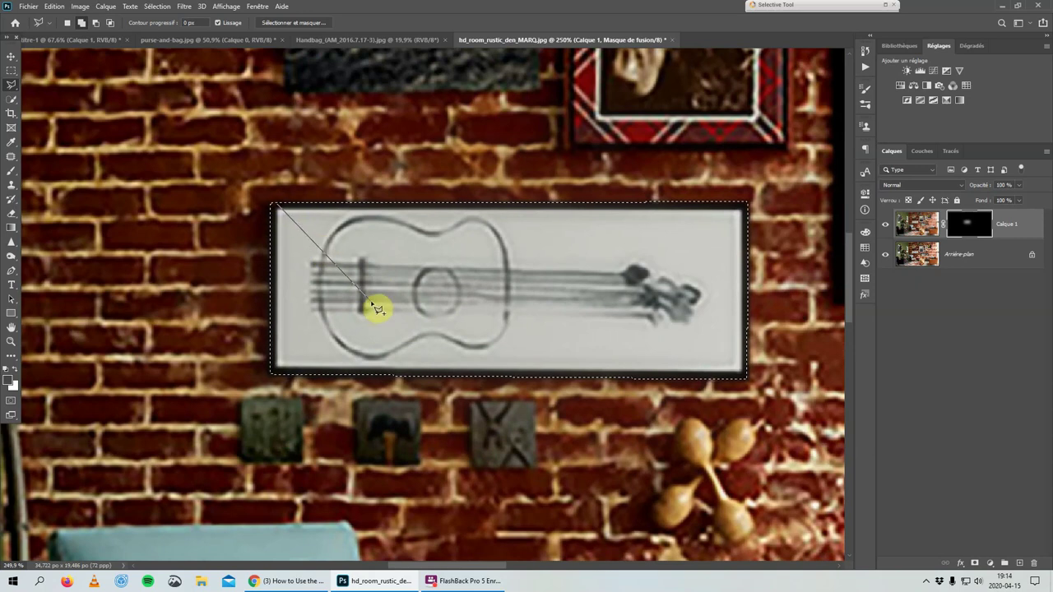
{"action": "left_click", "coordinate": [368, 302]}
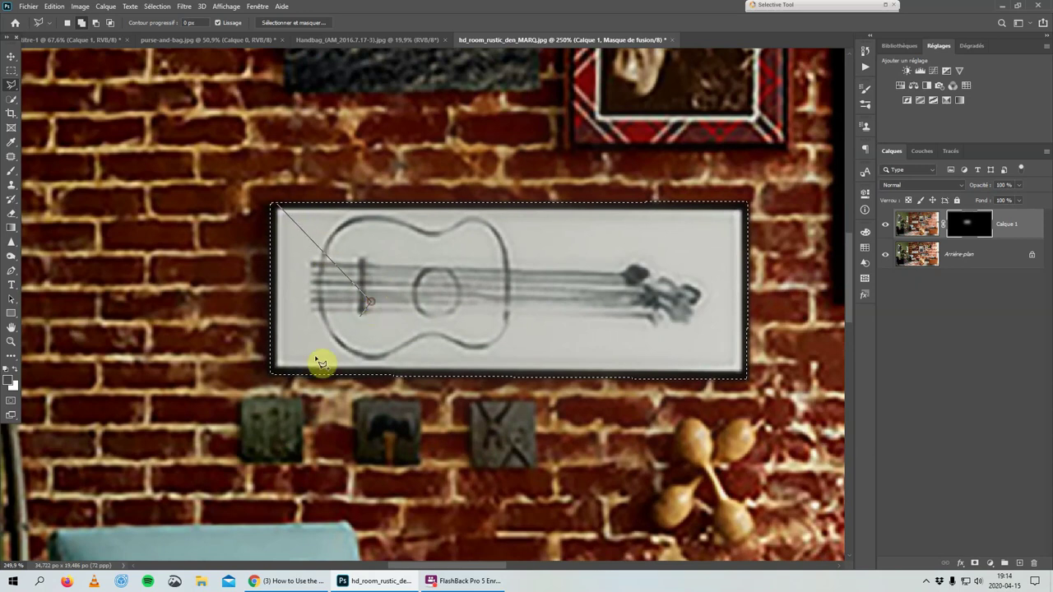
{"action": "left_click", "coordinate": [272, 372]}
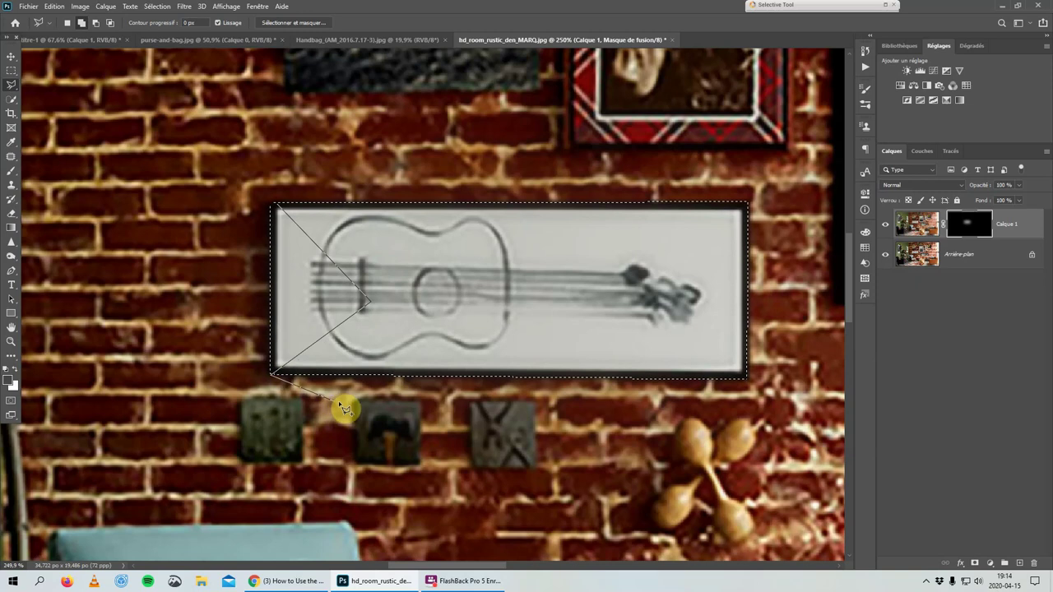
{"action": "left_click", "coordinate": [357, 466]}
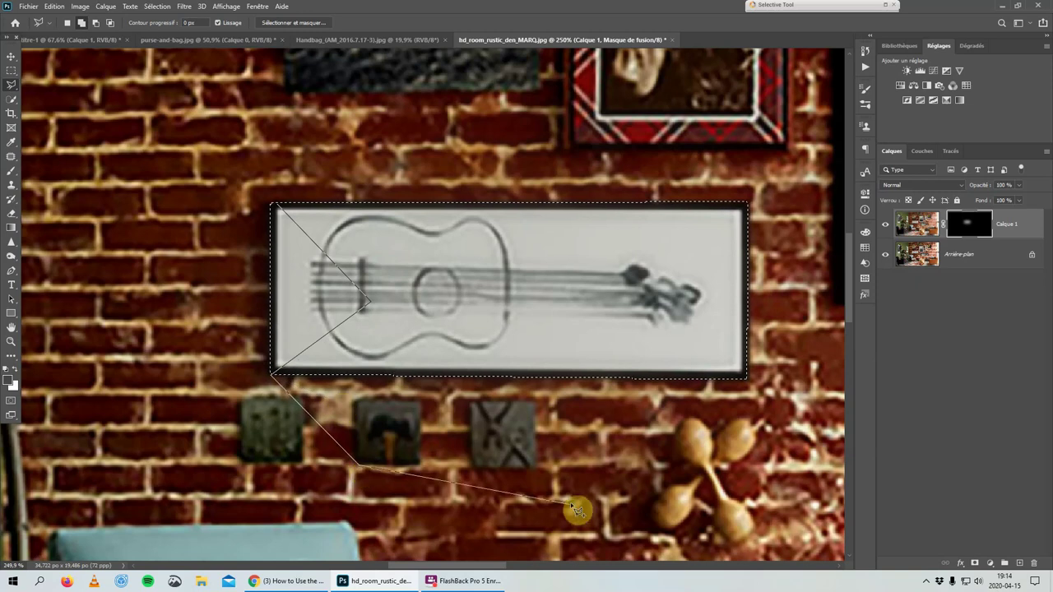
{"action": "left_click", "coordinate": [740, 467]}
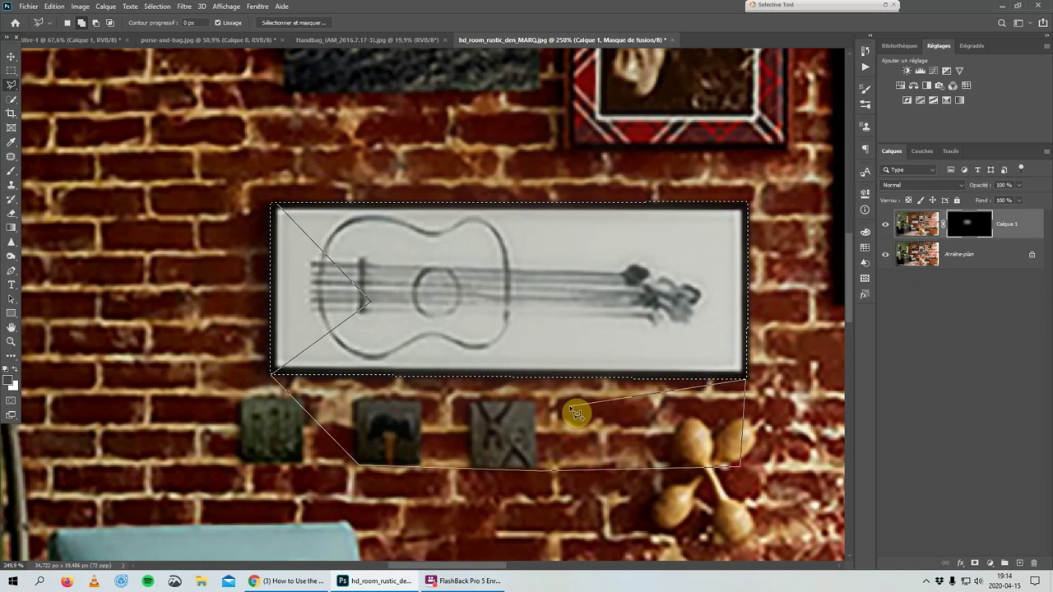
{"action": "left_click", "coordinate": [743, 378]}
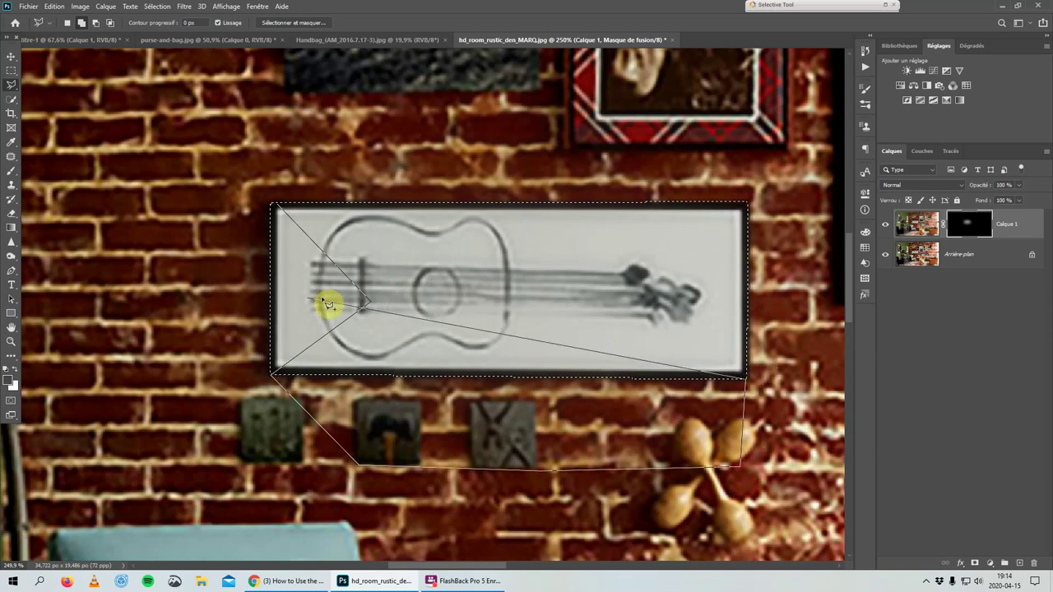
{"action": "left_click", "coordinate": [282, 212]}
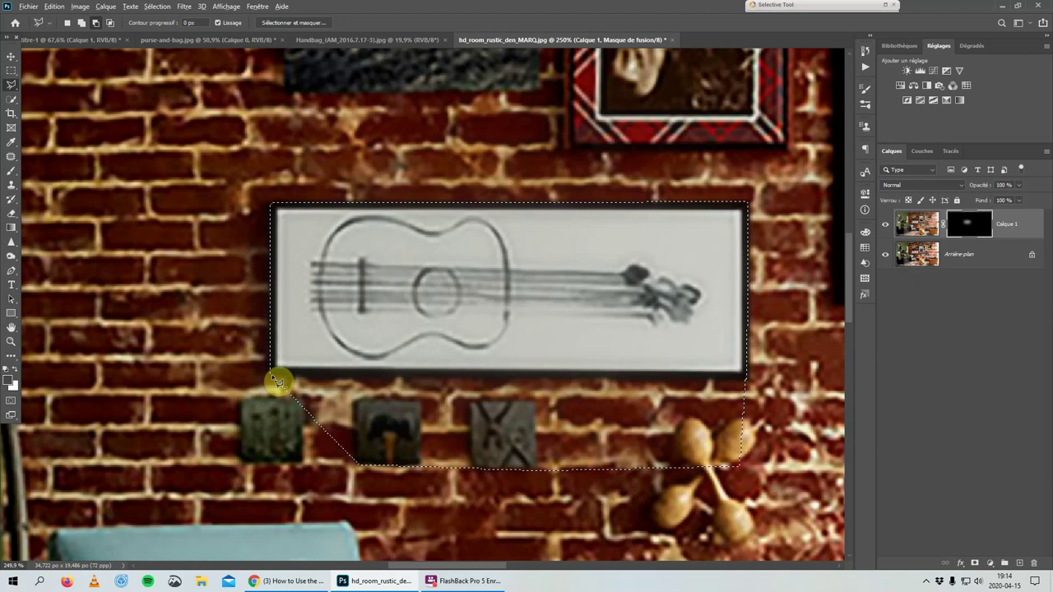
Subtract that area below the frame again, leaving only the guitar frame selected.
{"action": "left_click", "coordinate": [293, 380]}
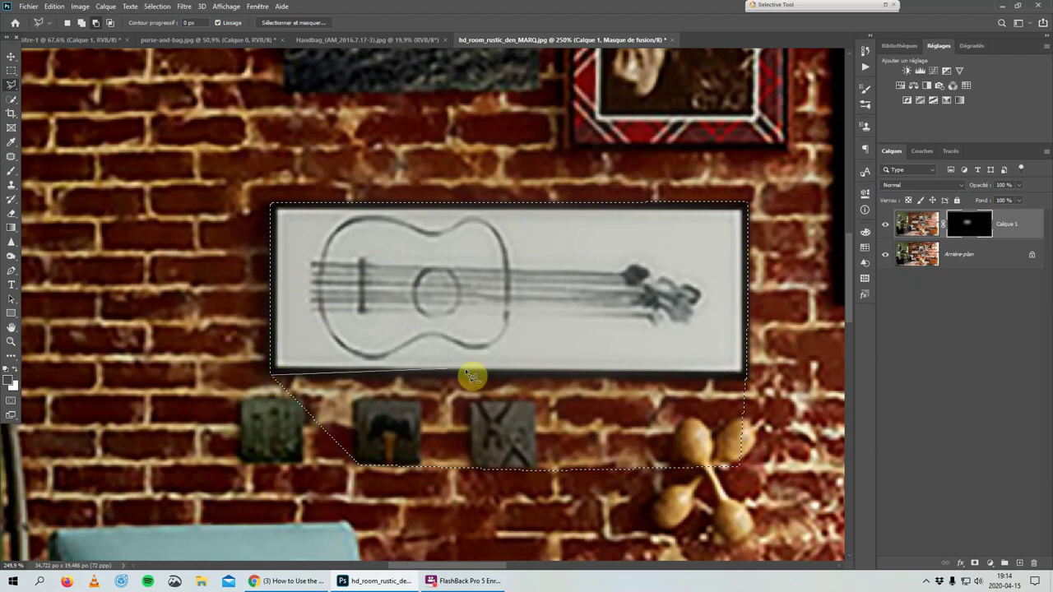
{"action": "left_click", "coordinate": [748, 378]}
{"action": "left_click", "coordinate": [749, 501]}
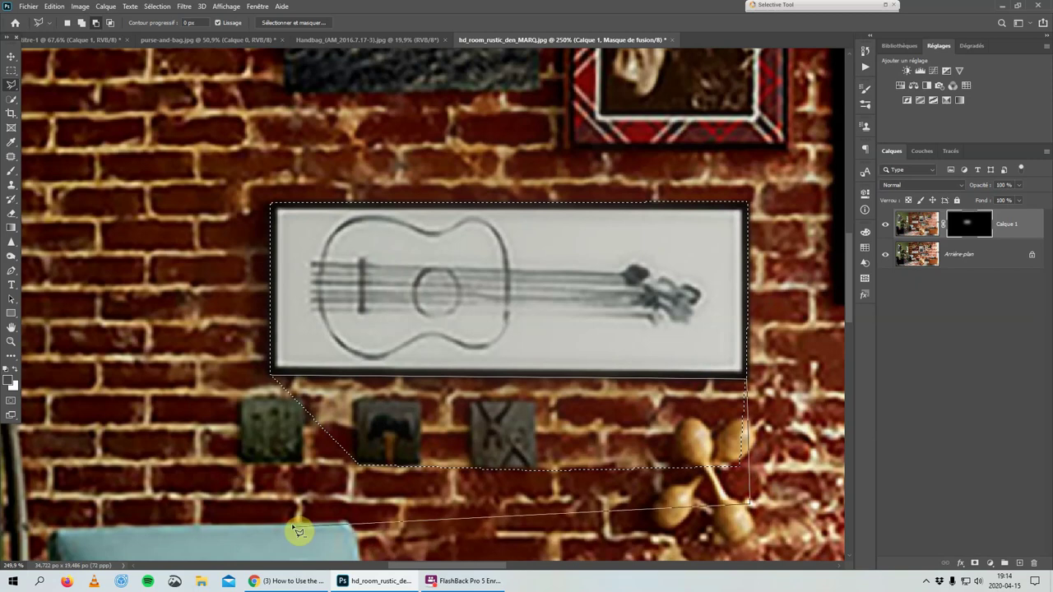
{"action": "left_click", "coordinate": [210, 490]}
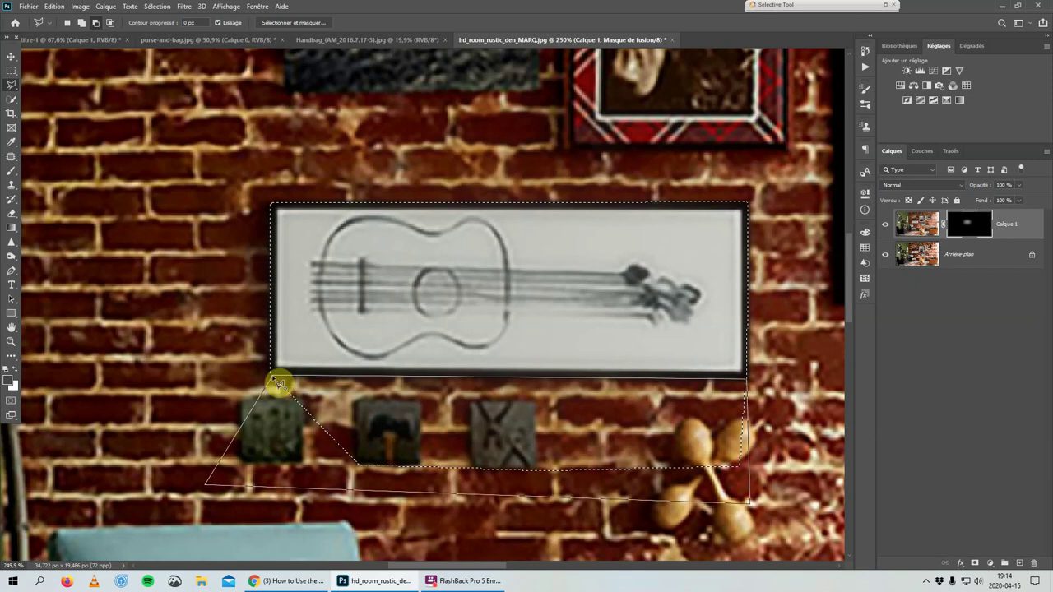
{"action": "left_click", "coordinate": [279, 381]}
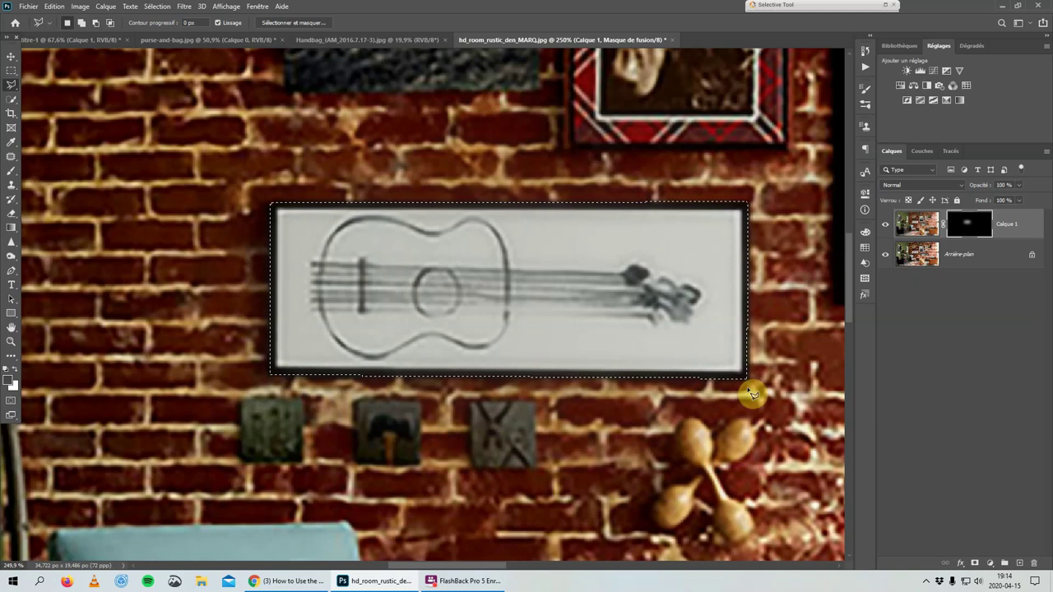
{"action": "scroll", "coordinate": [355, 287], "scroll_direction": "down", "scroll_amount": 2}
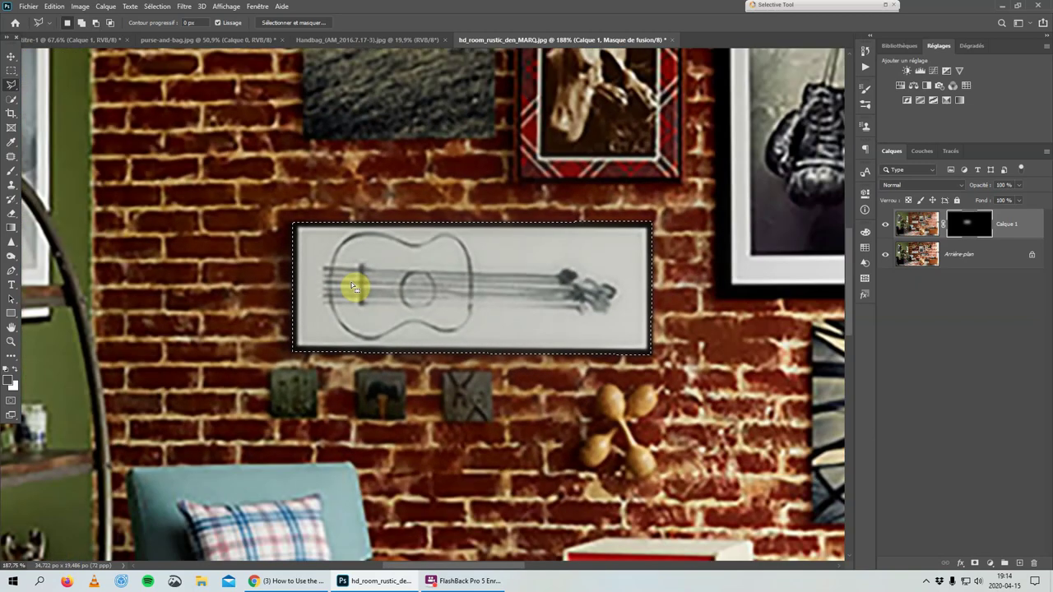
Deselect the frame, discard Calque 1's mask and replace the blurred layer with a fresh copy.
{"action": "left_click", "coordinate": [356, 287]}
{"action": "mouse_move", "coordinate": [968, 228]}
{"action": "left_mouse_down"}
{"action": "mouse_move", "coordinate": [1014, 318]}
{"action": "mouse_move", "coordinate": [1034, 563]}
{"action": "left_mouse_up"}
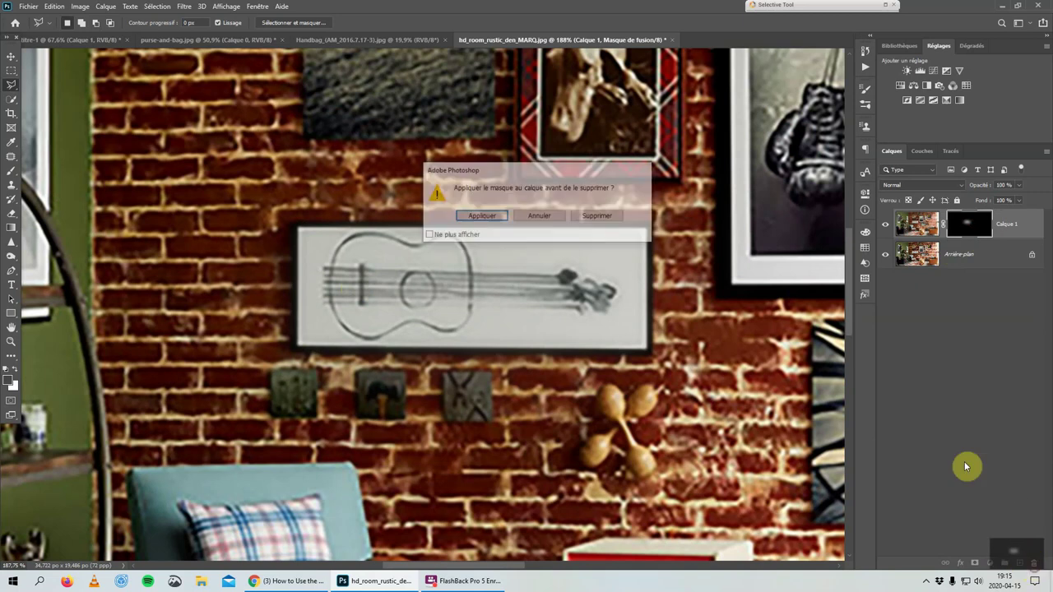
{"action": "left_click", "coordinate": [612, 218]}
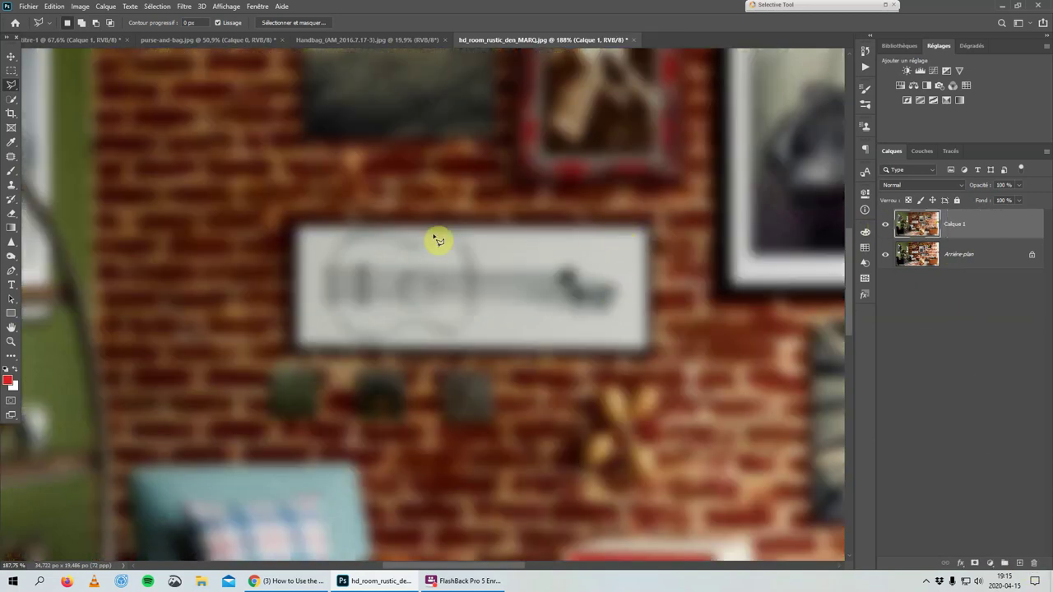
{"action": "left_click", "coordinate": [866, 54]}
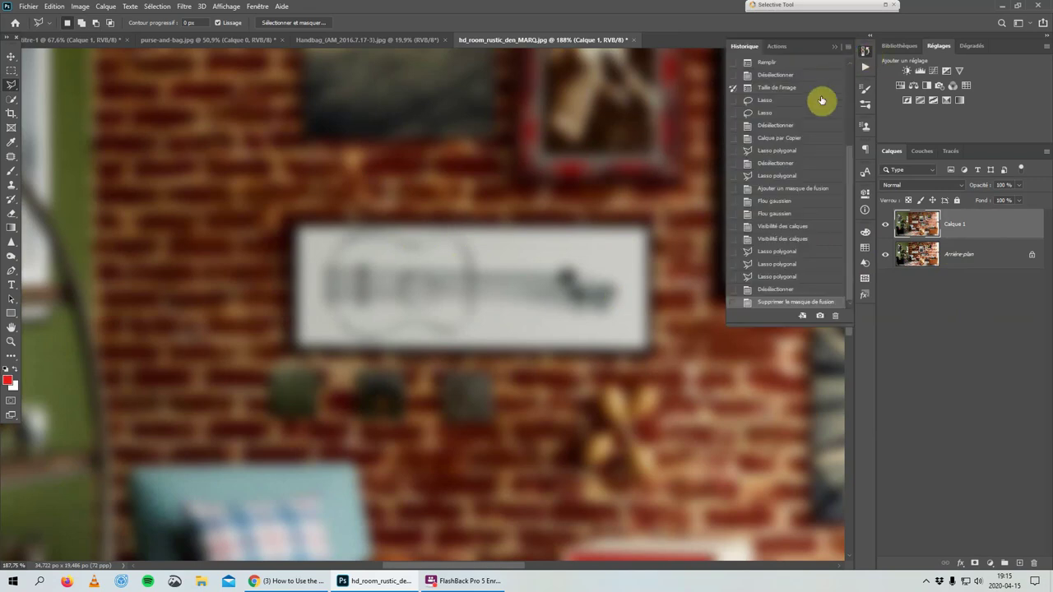
{"action": "left_click_drag", "start_coordinate": [995, 233], "coordinate": [1033, 564]}
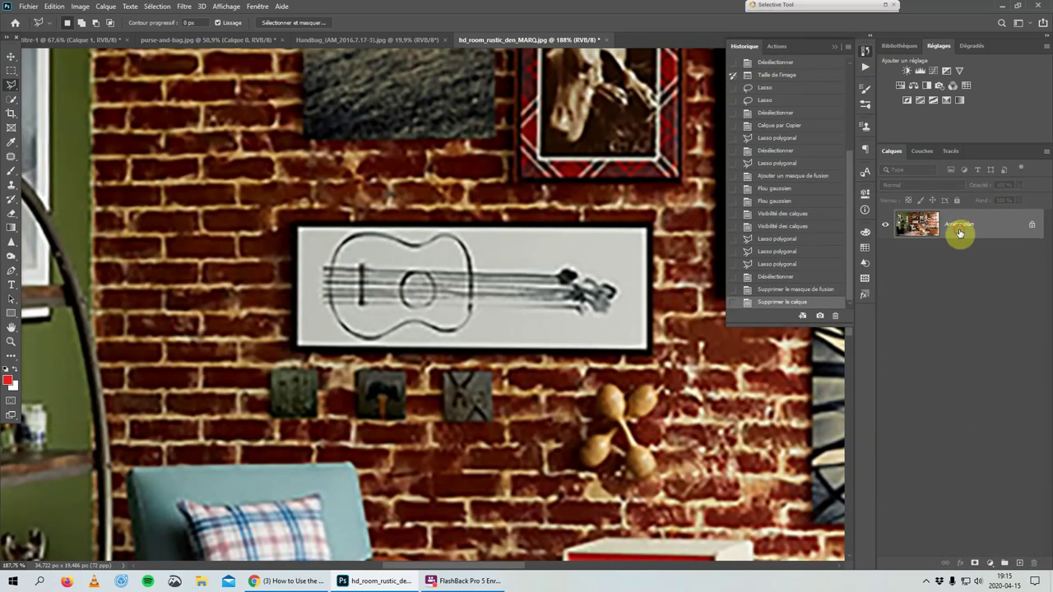
{"action": "key", "text": "ctrl+j"}
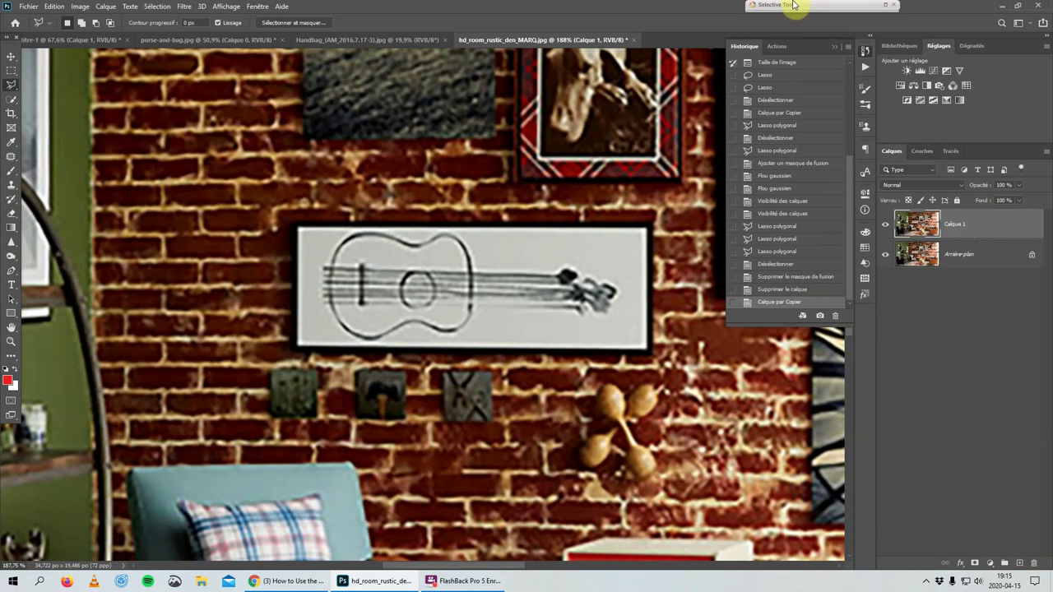
Close the floating History panel and zoom out to about 73% to see the whole room.
{"action": "left_click", "coordinate": [835, 46]}
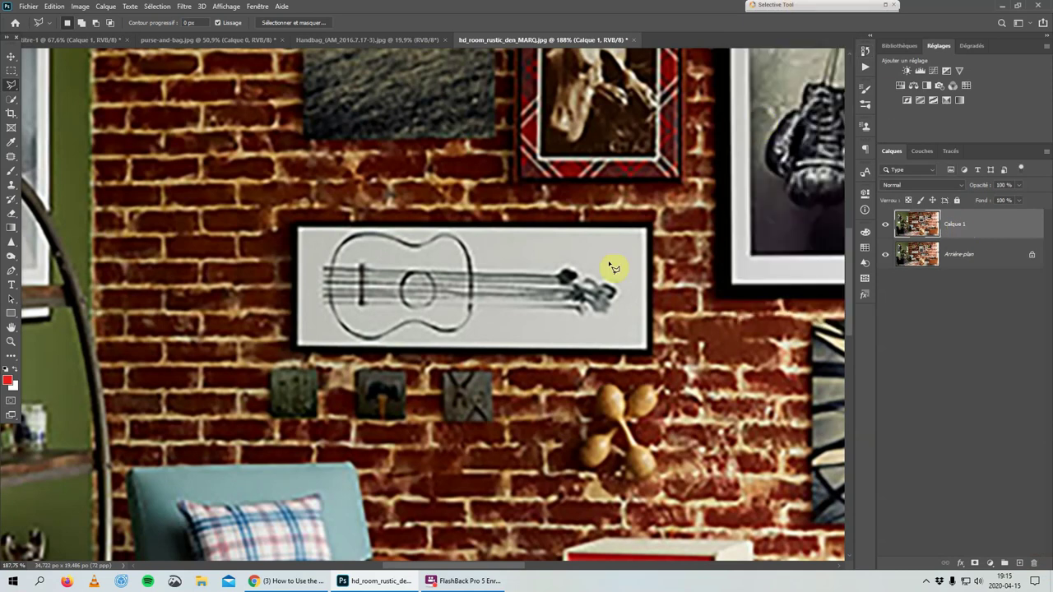
{"action": "scroll", "coordinate": [522, 228], "scroll_direction": "down", "scroll_amount": 2}
{"action": "scroll", "coordinate": [500, 223], "scroll_direction": "down", "scroll_amount": 2}
{"action": "scroll", "coordinate": [498, 223], "scroll_direction": "down", "scroll_amount": 2}
{"action": "scroll", "coordinate": [498, 222], "scroll_direction": "down", "scroll_amount": 1}
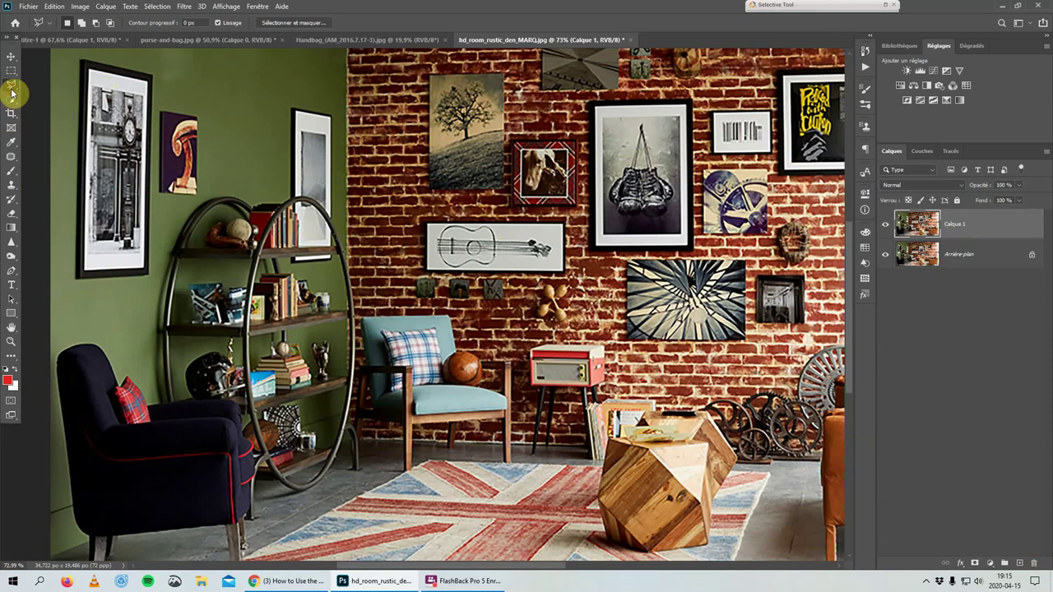
Pick the Magnetic Lasso Tool from the lasso flyout in the toolbar.
{"action": "left_click_drag", "start_coordinate": [11, 93], "coordinate": [85, 110]}
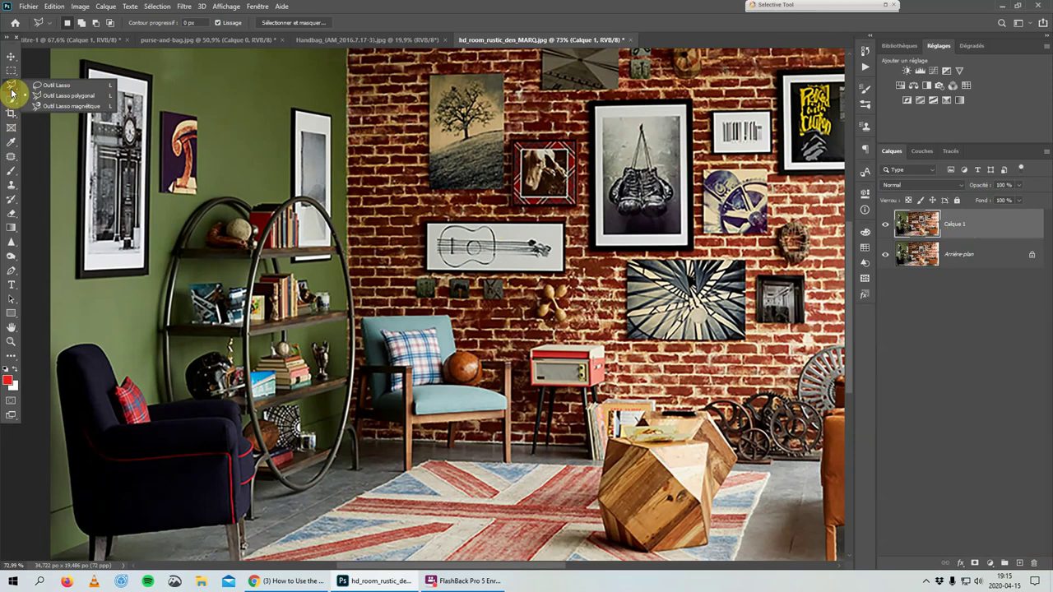
{"action": "left_click", "coordinate": [85, 108]}
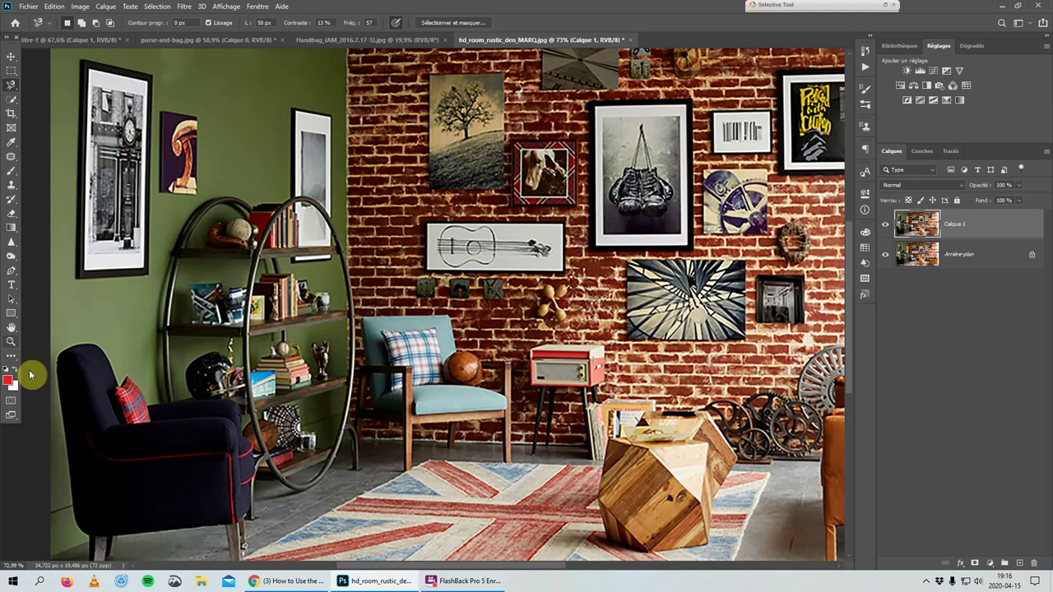
Trace the Magnetic Lasso from the armchair's top-left edge around most of the navy chair, panning as needed.
{"action": "scroll", "coordinate": [41, 374], "scroll_direction": "up", "scroll_amount": 3}
{"action": "scroll", "coordinate": [40, 373], "scroll_direction": "up", "scroll_amount": 1}
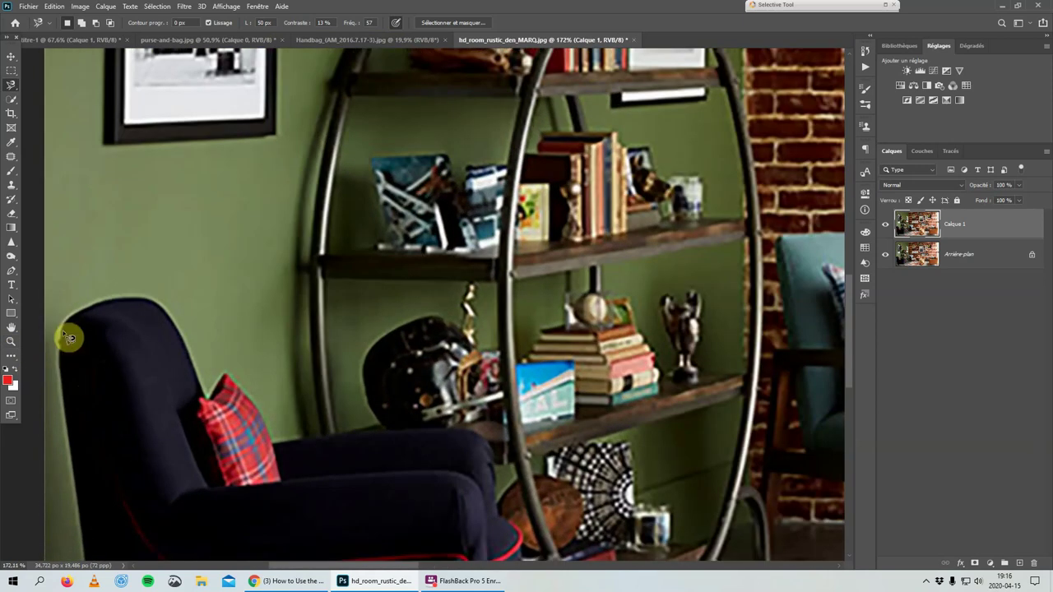
{"action": "left_click", "coordinate": [61, 334]}
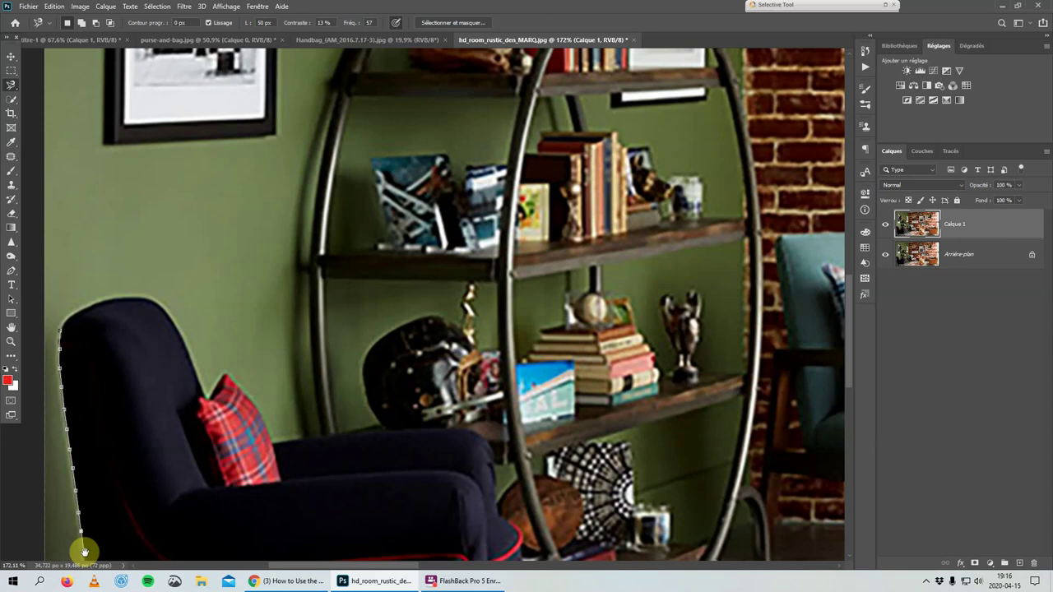
{"action": "left_click_drag", "start_coordinate": [83, 551], "coordinate": [105, 234]}
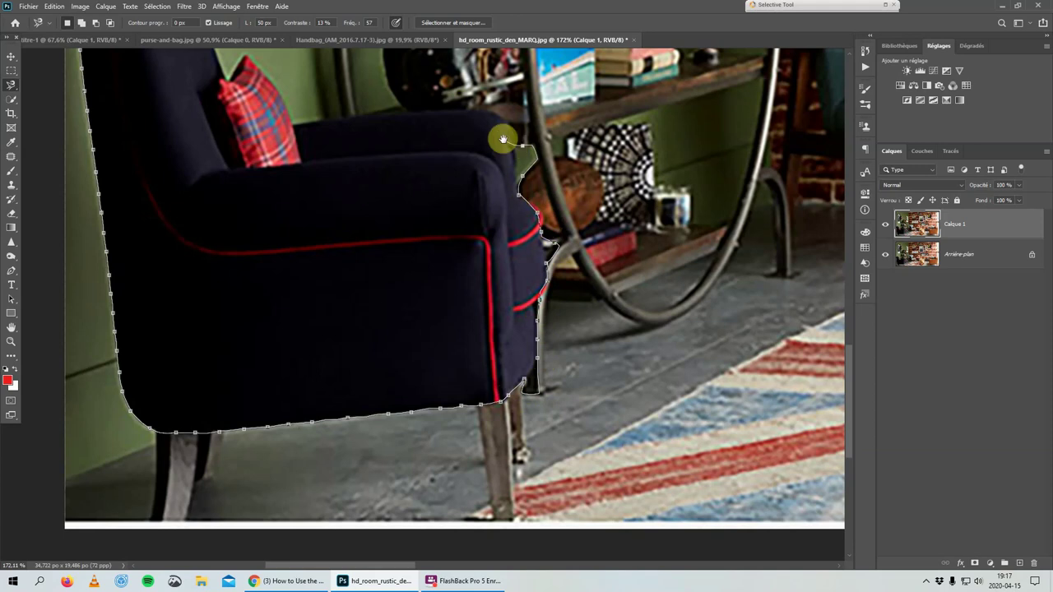
{"action": "left_click_drag", "start_coordinate": [510, 145], "coordinate": [557, 290]}
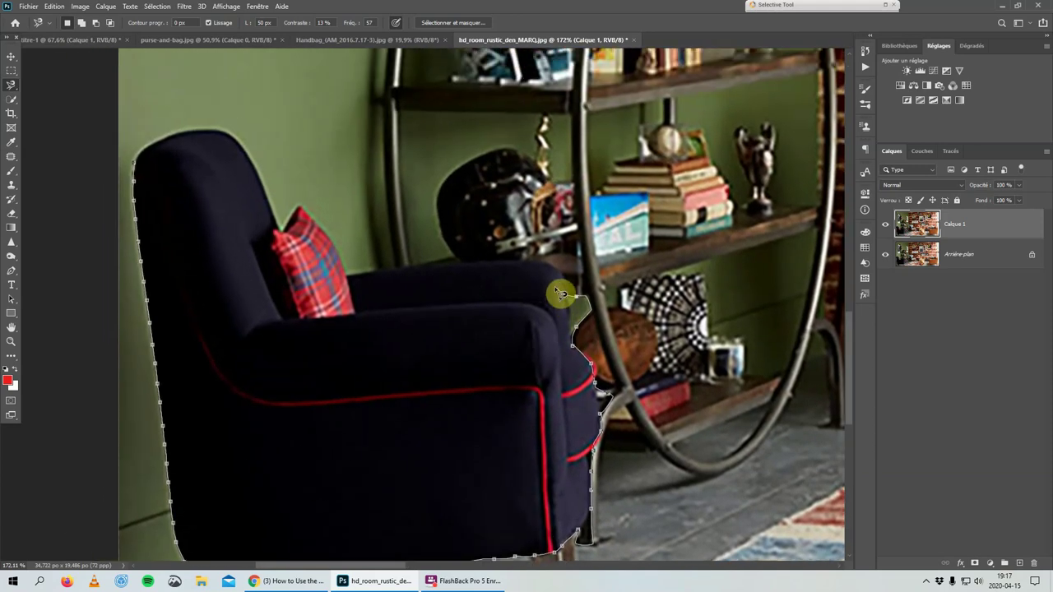
Close the armchair trace at its start point, then zoom in to about 402% near the chair's leg.
{"action": "left_click", "coordinate": [139, 170]}
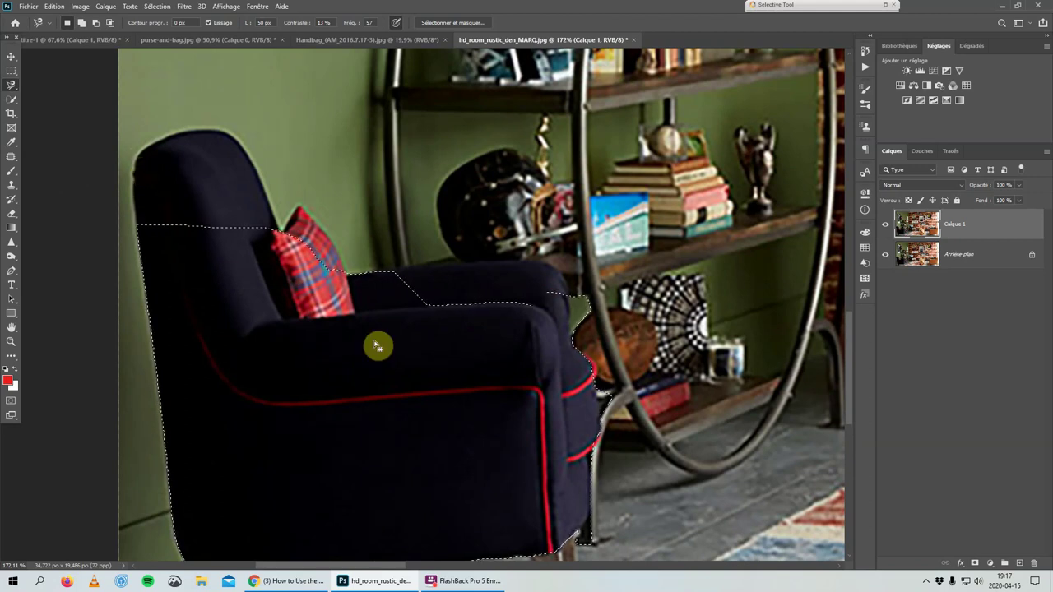
{"action": "scroll", "coordinate": [365, 423], "scroll_direction": "down", "scroll_amount": 2}
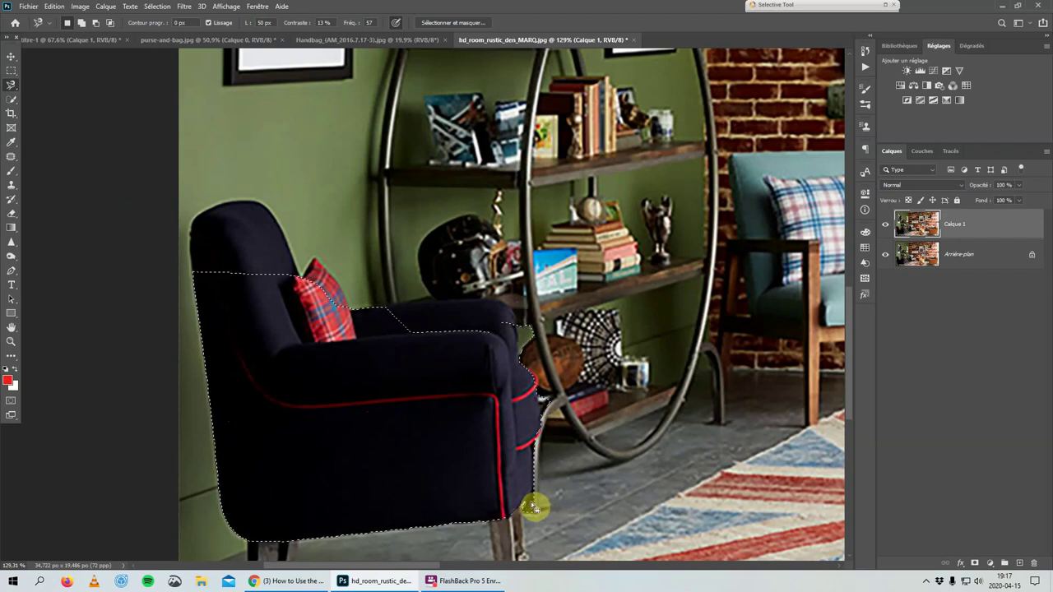
{"action": "scroll", "coordinate": [551, 516], "scroll_direction": "up", "scroll_amount": 5}
{"action": "scroll", "coordinate": [546, 512], "scroll_direction": "up", "scroll_amount": 3}
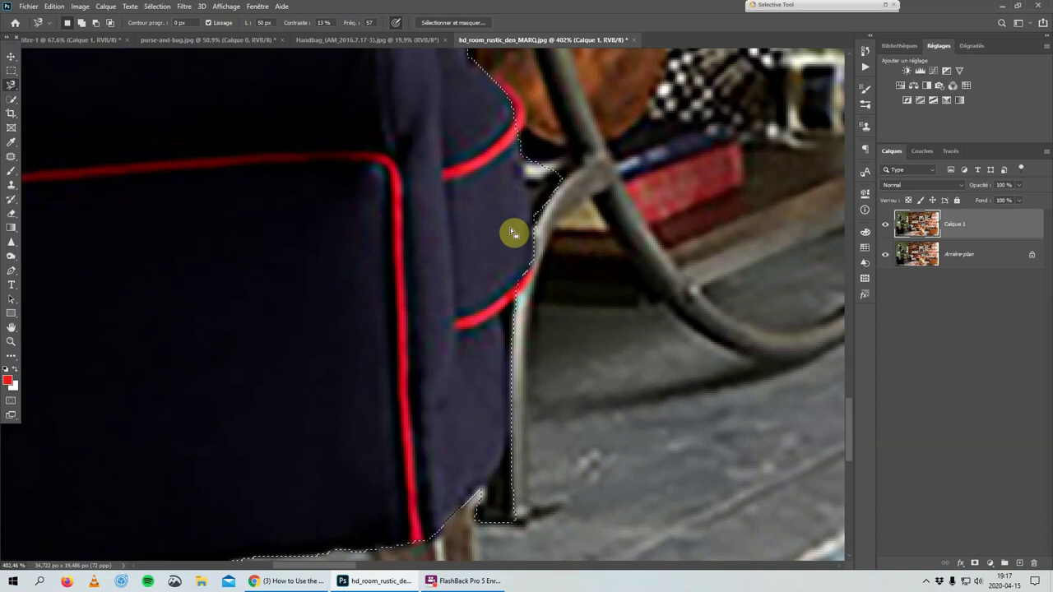
With the freehand Lasso, reshape the armchair selection along its side and back leg.
{"action": "right_click", "coordinate": [11, 85]}
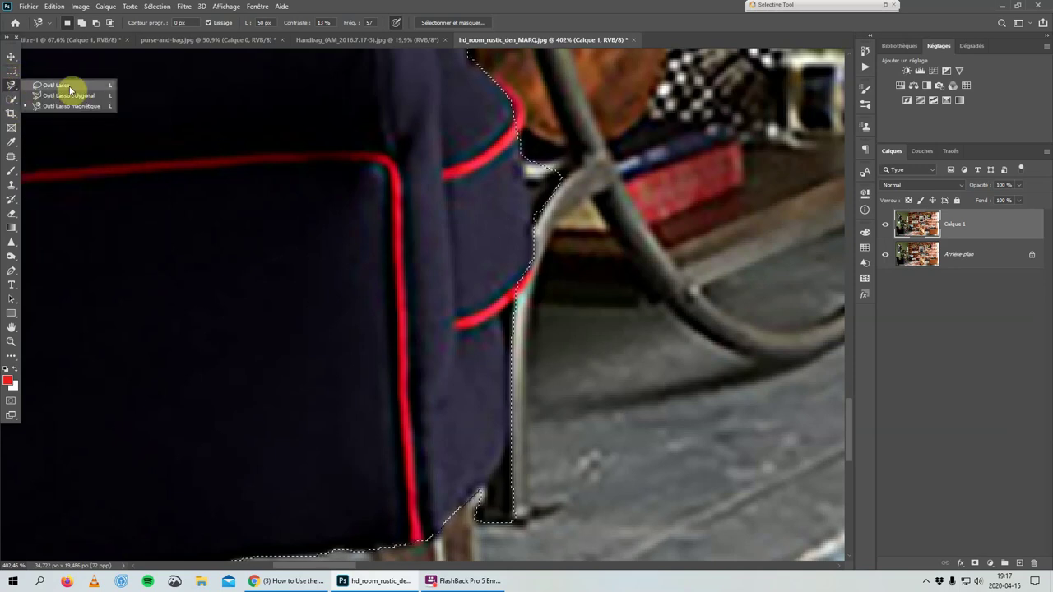
{"action": "left_click", "coordinate": [71, 86]}
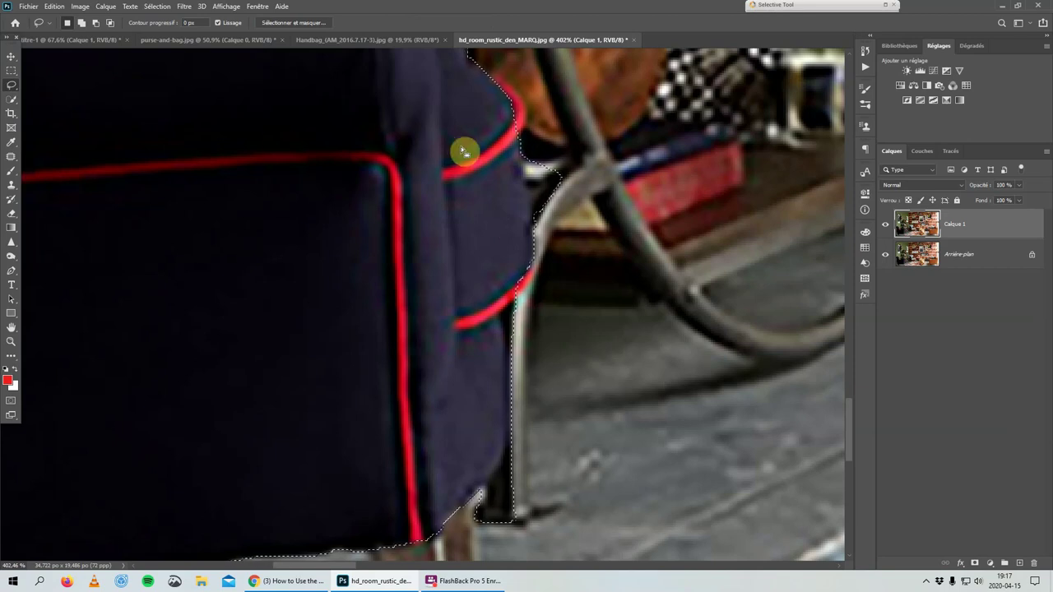
{"action": "left_click", "coordinate": [523, 156]}
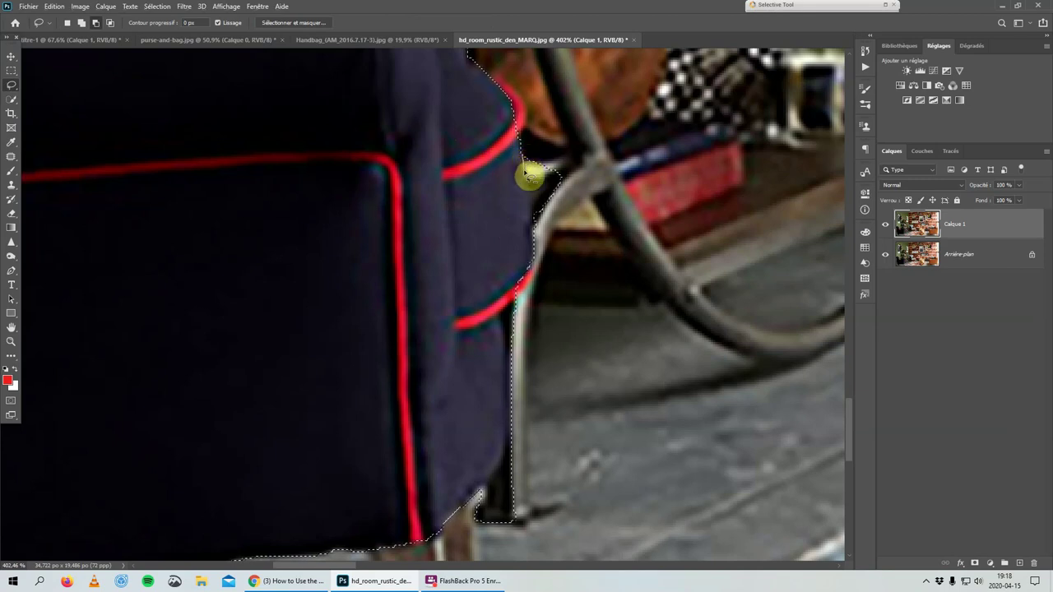
{"action": "left_click_drag", "start_coordinate": [535, 209], "coordinate": [530, 160]}
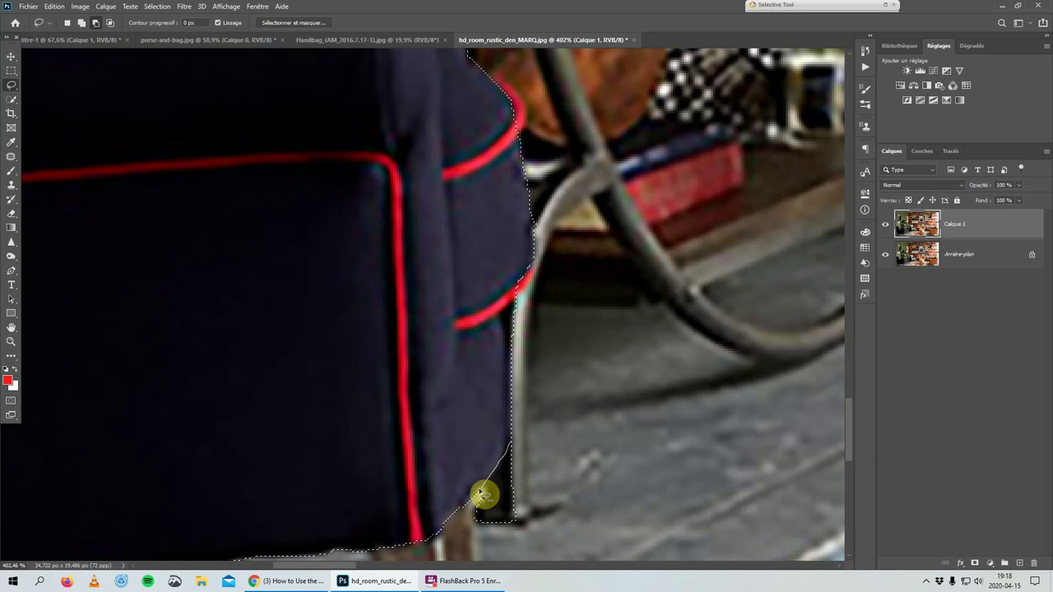
{"action": "left_click_drag", "start_coordinate": [482, 494], "coordinate": [578, 455]}
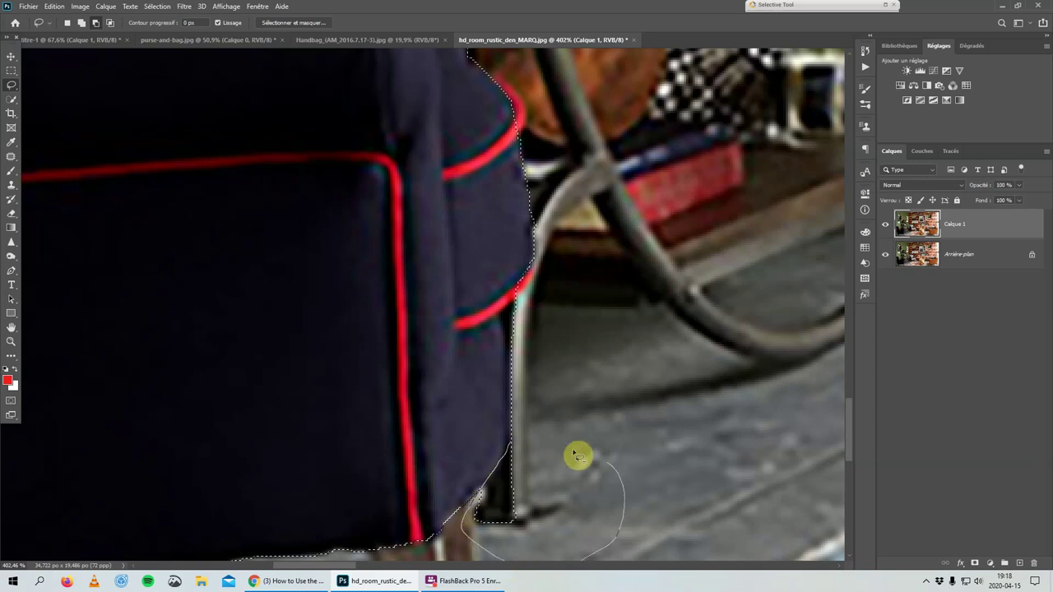
{"action": "left_click_drag", "start_coordinate": [578, 455], "coordinate": [508, 453]}
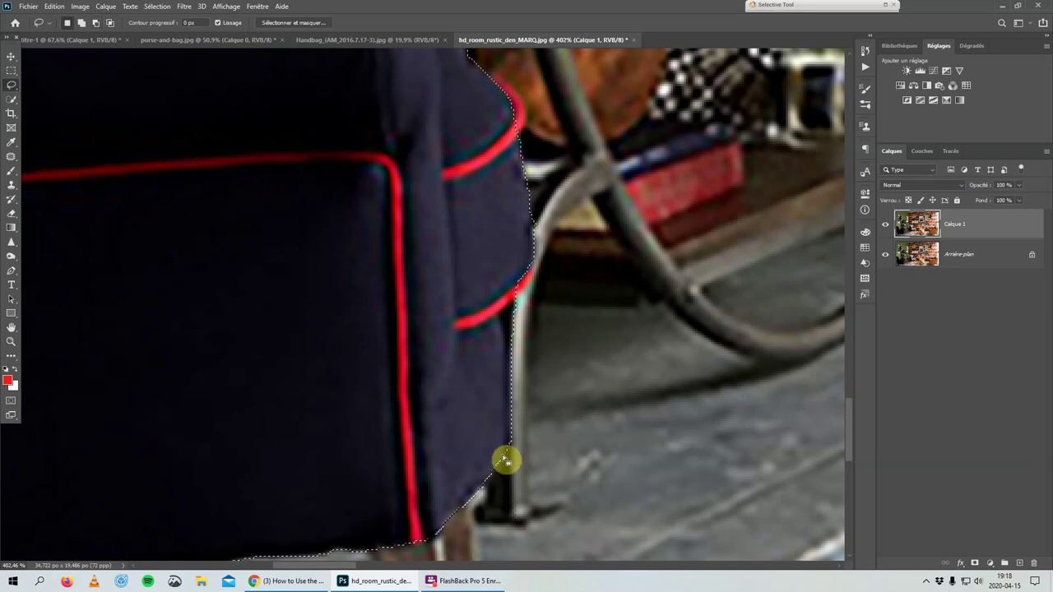
Zoom out and clear the armchair selection, then begin outlining the round shelf frame.
{"action": "scroll", "coordinate": [552, 477], "scroll_direction": "down", "scroll_amount": 1}
{"action": "scroll", "coordinate": [562, 470], "scroll_direction": "down", "scroll_amount": 1}
{"action": "scroll", "coordinate": [564, 470], "scroll_direction": "down", "scroll_amount": 1}
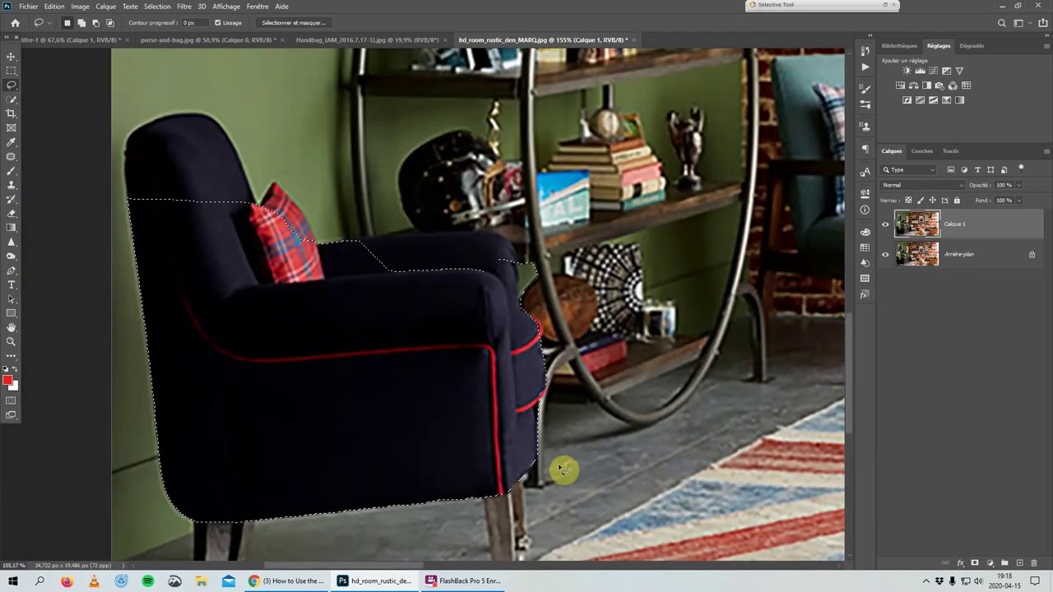
{"action": "scroll", "coordinate": [564, 470], "scroll_direction": "down", "scroll_amount": 1}
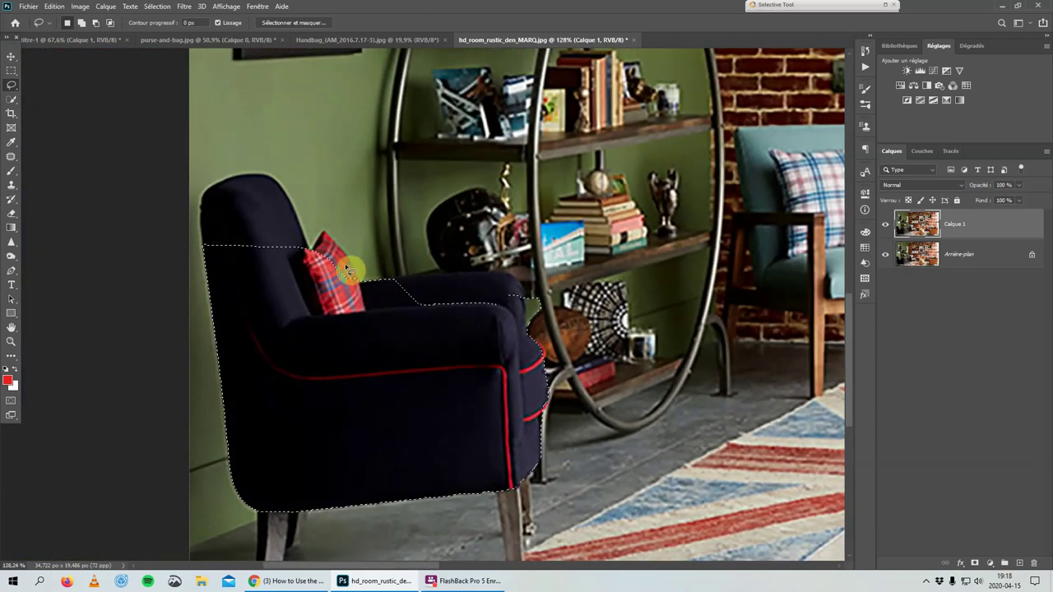
{"action": "left_click", "coordinate": [496, 319]}
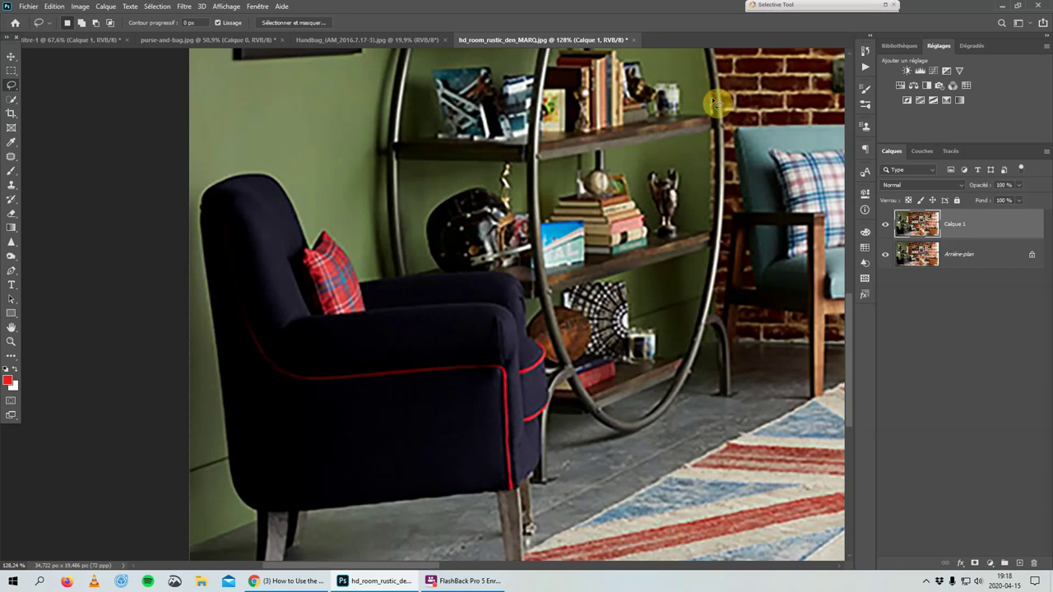
{"action": "left_click_drag", "start_coordinate": [712, 85], "coordinate": [707, 104]}
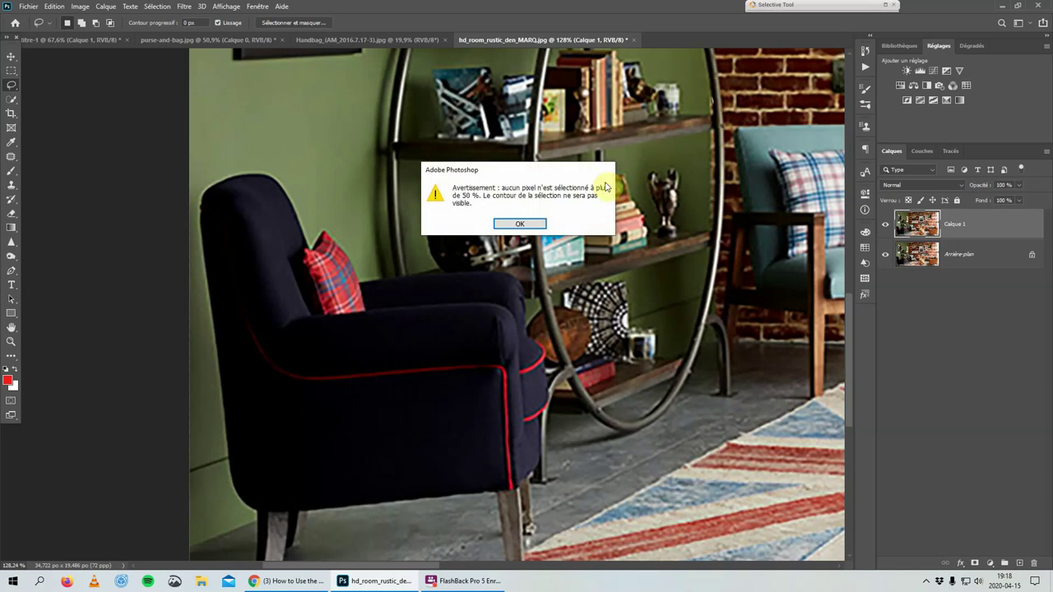
Dismiss the empty-selection warning and switch back to the Magnetic Lasso.
{"action": "left_click", "coordinate": [519, 224]}
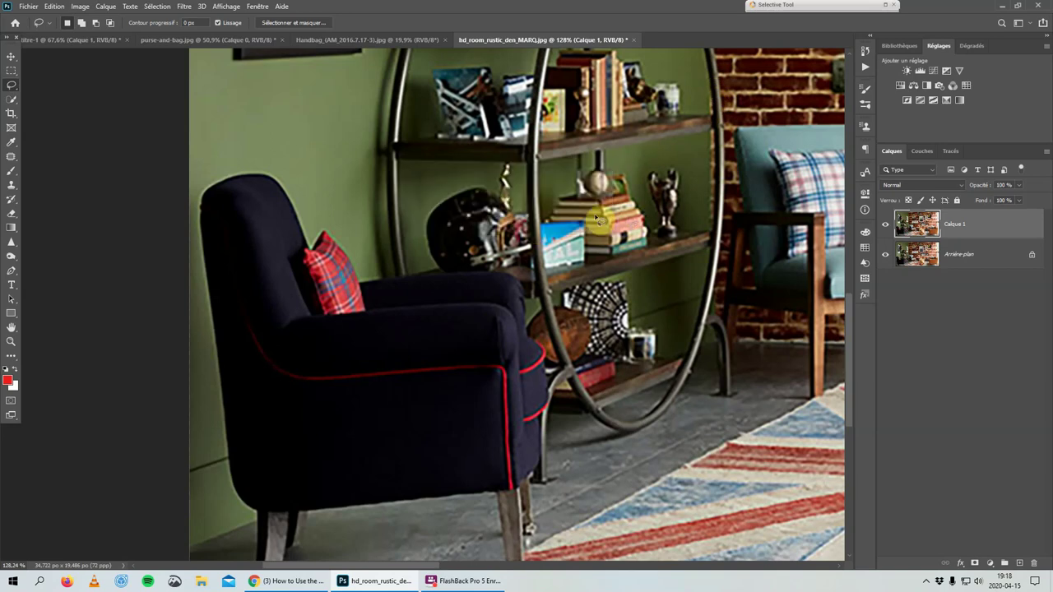
{"action": "right_click", "coordinate": [14, 90]}
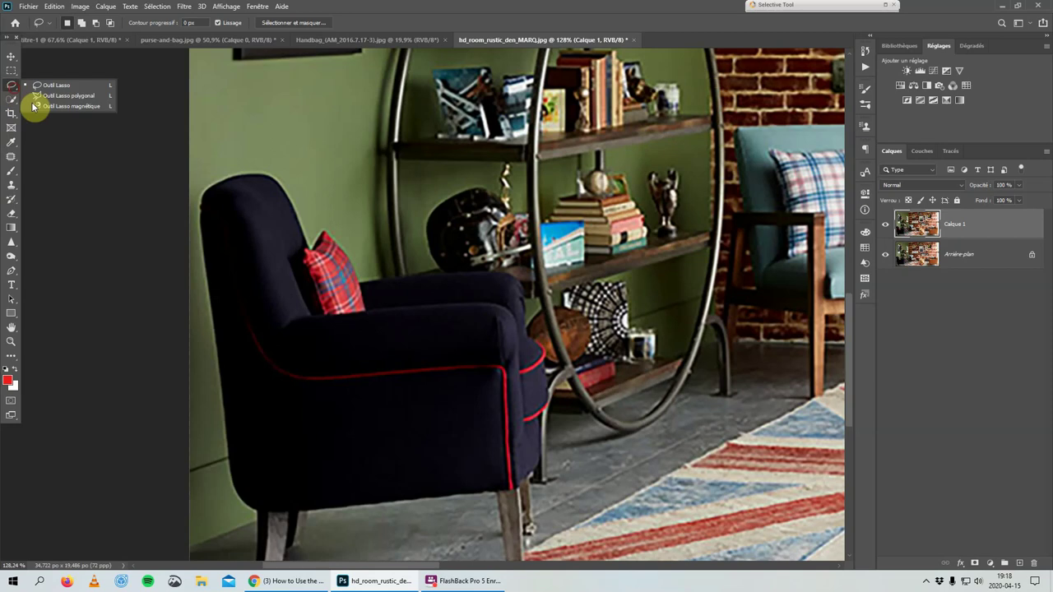
{"action": "left_click", "coordinate": [70, 105]}
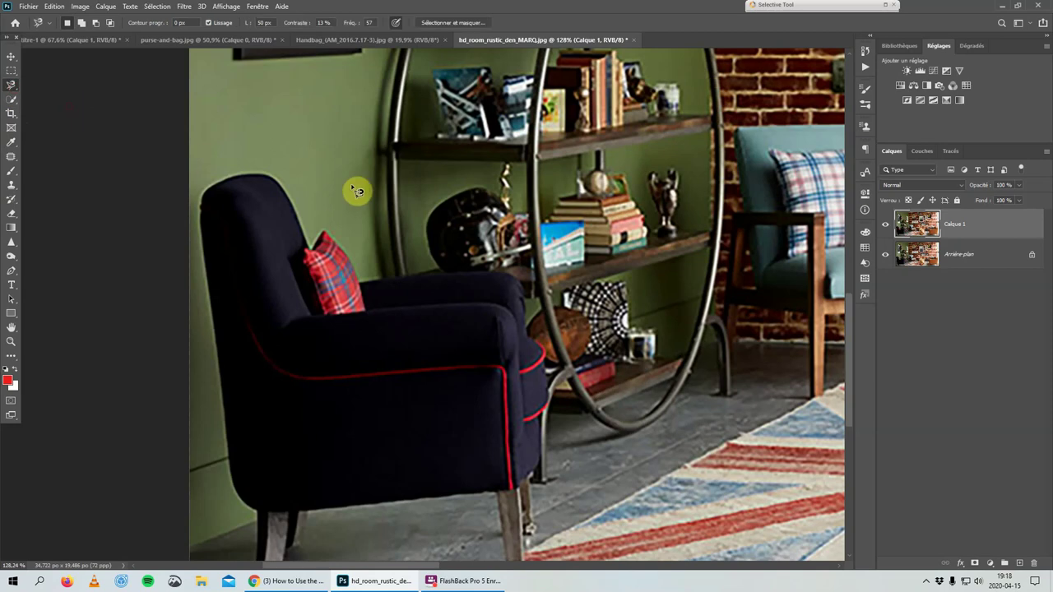
Trace the round shelf frame's right edge zoomed in, then backspace away the stray anchor points.
{"action": "left_click", "coordinate": [720, 138]}
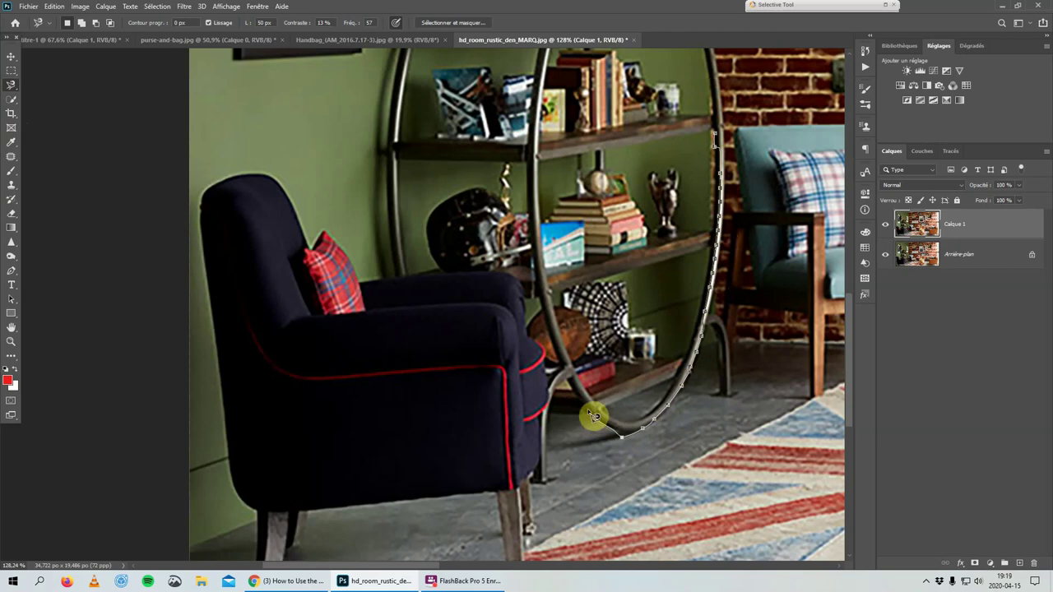
{"action": "key", "text": "ctrl+plus"}
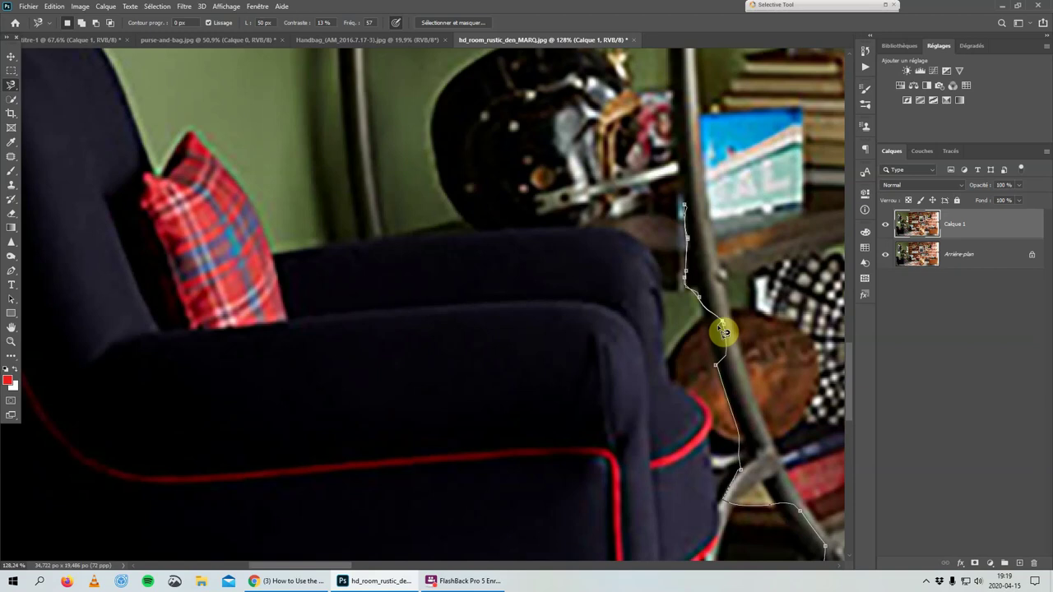
{"action": "scroll", "coordinate": [723, 332], "scroll_direction": "down", "scroll_amount": 5}
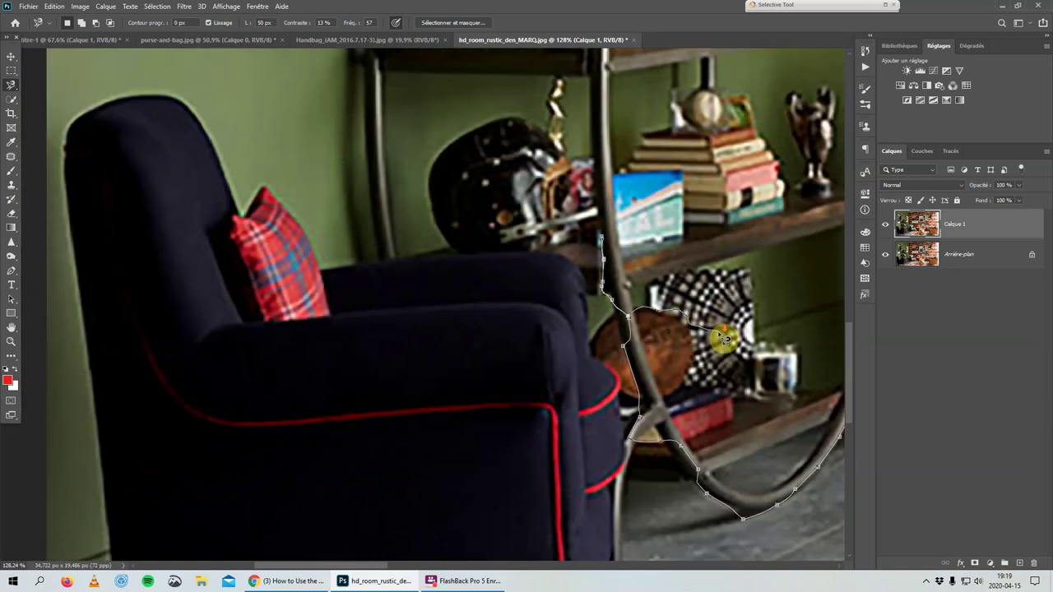
{"action": "scroll", "coordinate": [721, 335], "scroll_direction": "up", "scroll_amount": 3}
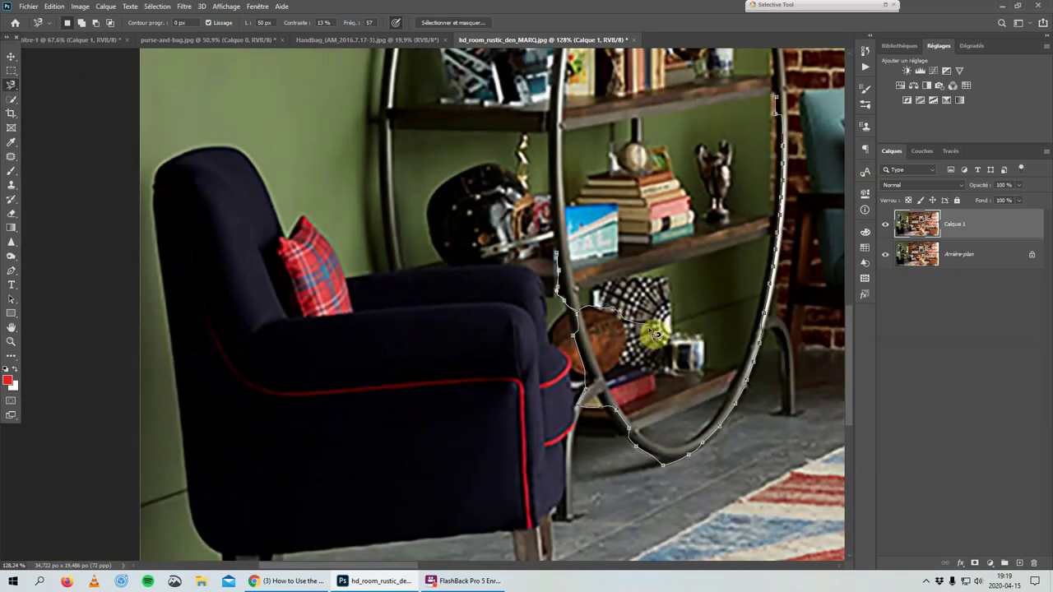
{"action": "key", "text": "BackSpace"}
{"action": "key", "text": "BackSpace"}
{"action": "key", "text": "BackSpace"}
{"action": "key", "text": "BackSpace"}
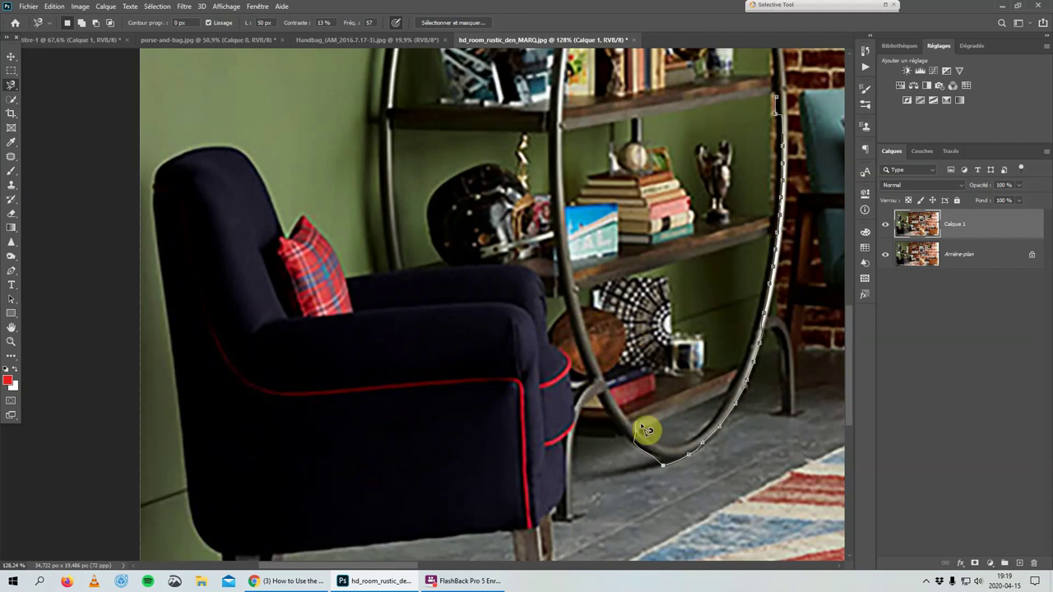
{"action": "key", "text": "BackSpace"}
{"action": "key", "text": "BackSpace"}
{"action": "key", "text": "BackSpace"}
{"action": "key", "text": "BackSpace"}
{"action": "key", "text": "BackSpace"}
{"action": "key", "text": "BackSpace"}
{"action": "key", "text": "BackSpace"}
{"action": "key", "text": "BackSpace"}
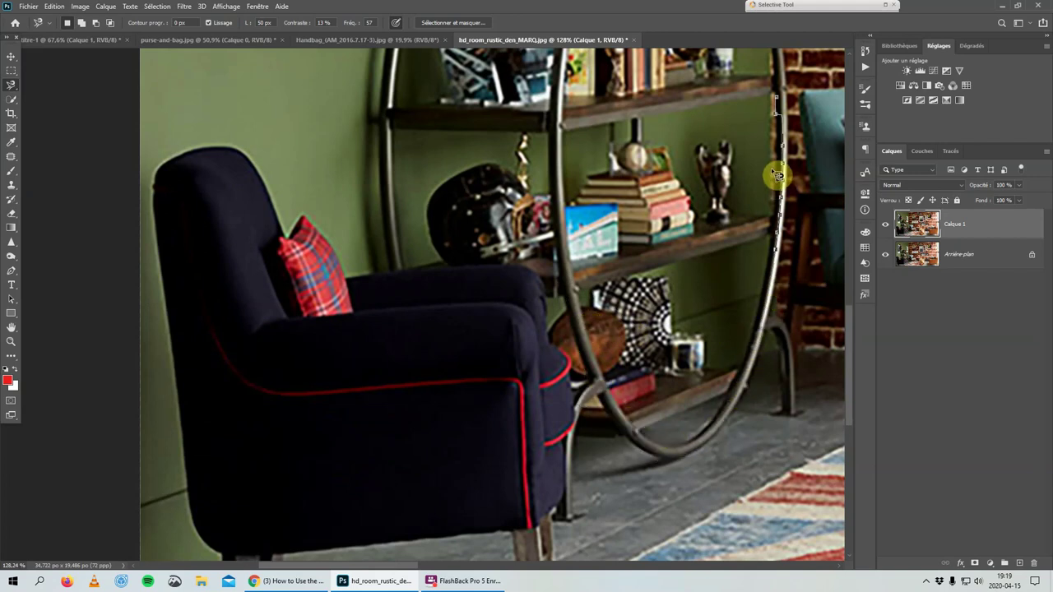
{"action": "key", "text": "BackSpace"}
{"action": "key", "text": "BackSpace"}
{"action": "key", "text": "BackSpace"}
{"action": "key", "text": "BackSpace"}
{"action": "key", "text": "BackSpace"}
{"action": "key", "text": "BackSpace"}
{"action": "key", "text": "BackSpace"}
{"action": "key", "text": "BackSpace"}
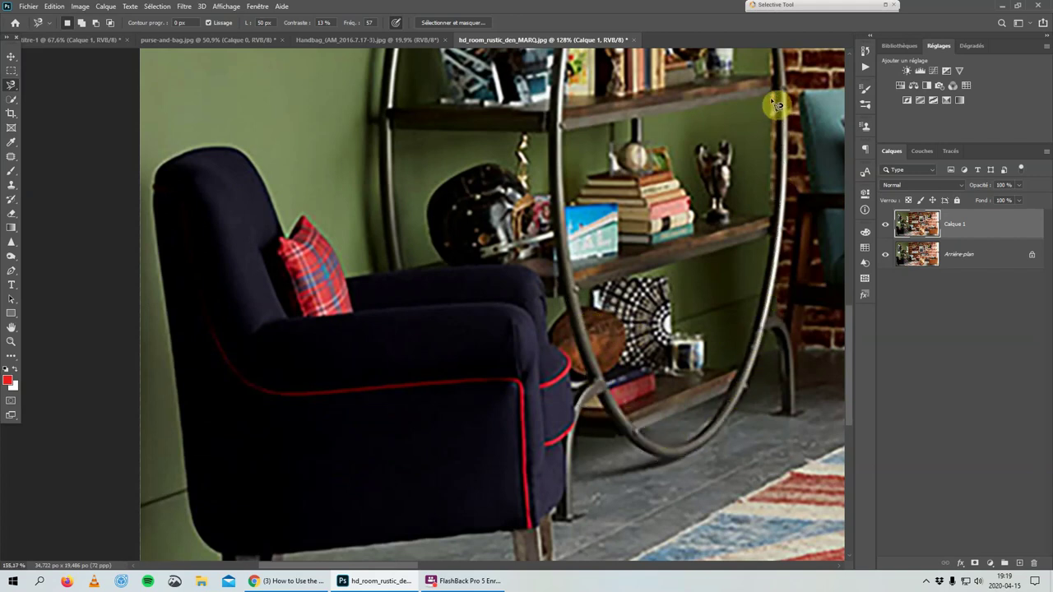
With the Magnetic Lasso, pan to the wooden cube table and close an outline around its pale triangular face.
{"action": "left_click", "coordinate": [13, 91]}
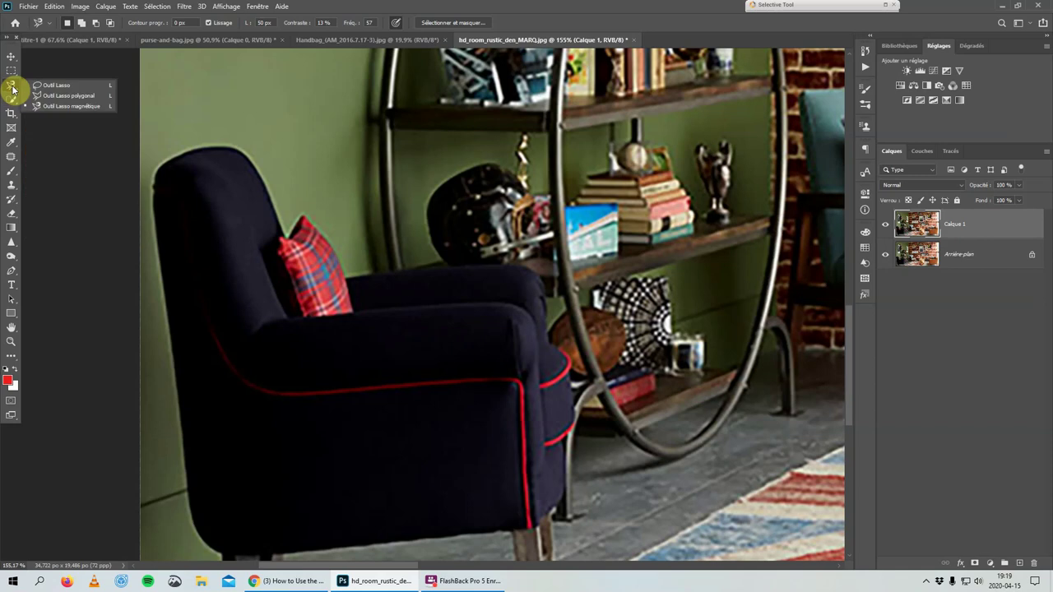
{"action": "left_click", "coordinate": [94, 106]}
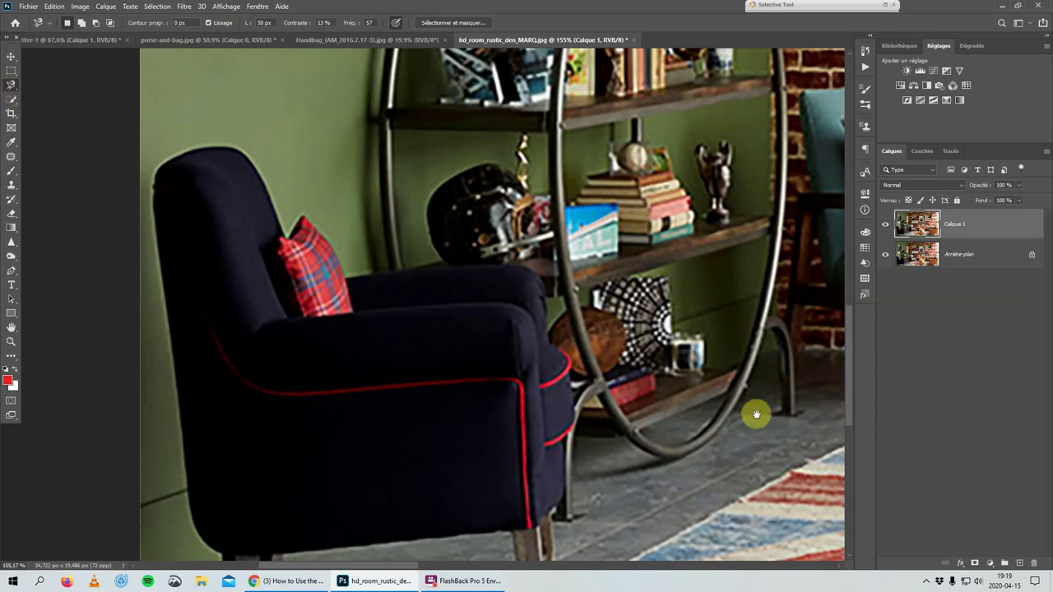
{"action": "mouse_move", "coordinate": [756, 415]}
{"action": "left_mouse_down"}
{"action": "mouse_move", "coordinate": [254, 352]}
{"action": "mouse_move", "coordinate": [37, 294]}
{"action": "left_mouse_up"}
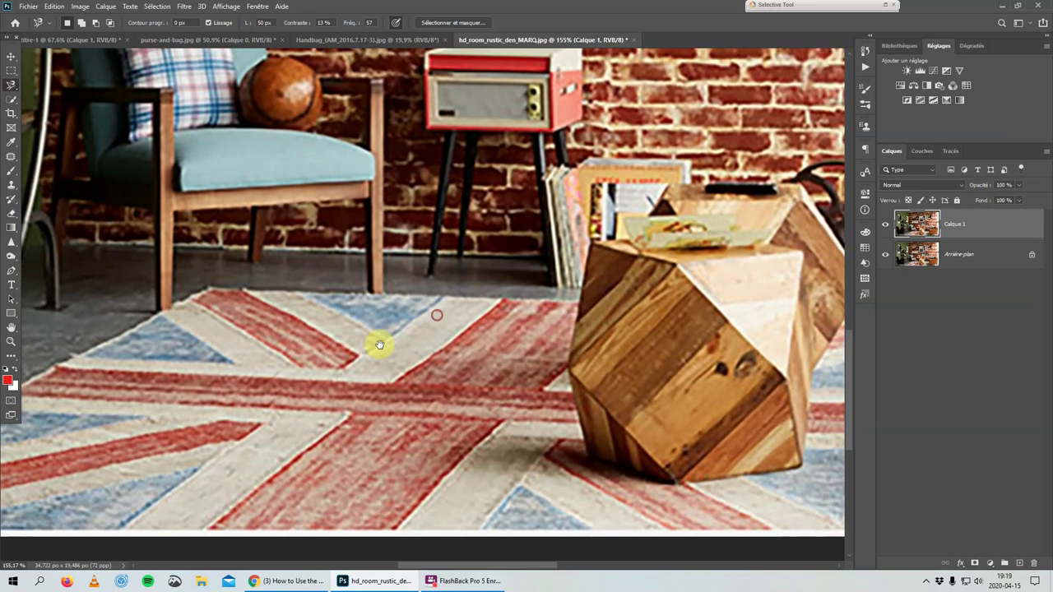
{"action": "left_click_drag", "start_coordinate": [376, 343], "coordinate": [253, 353]}
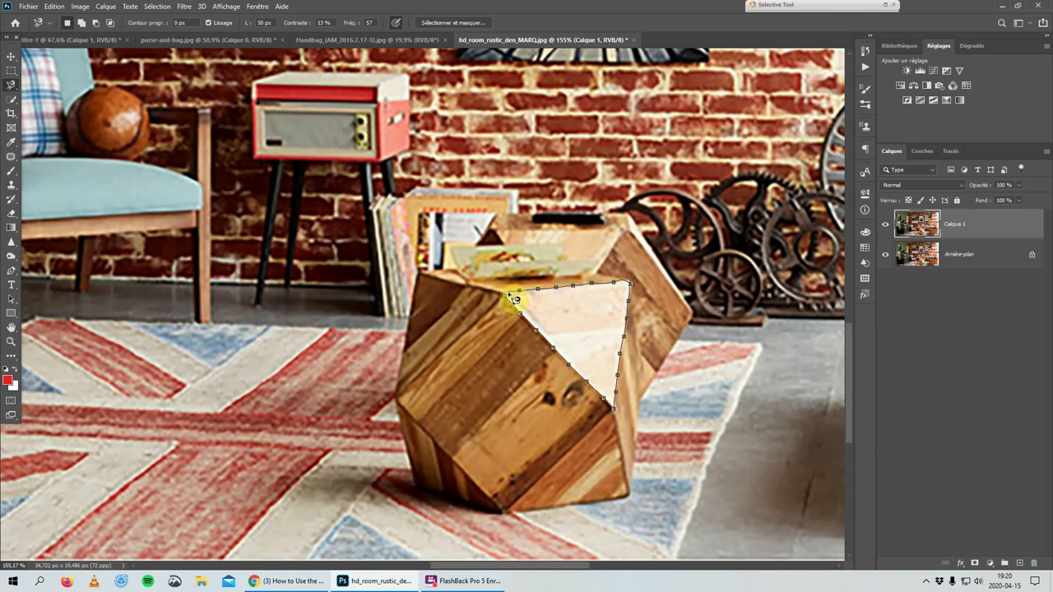
{"action": "left_click", "coordinate": [511, 301]}
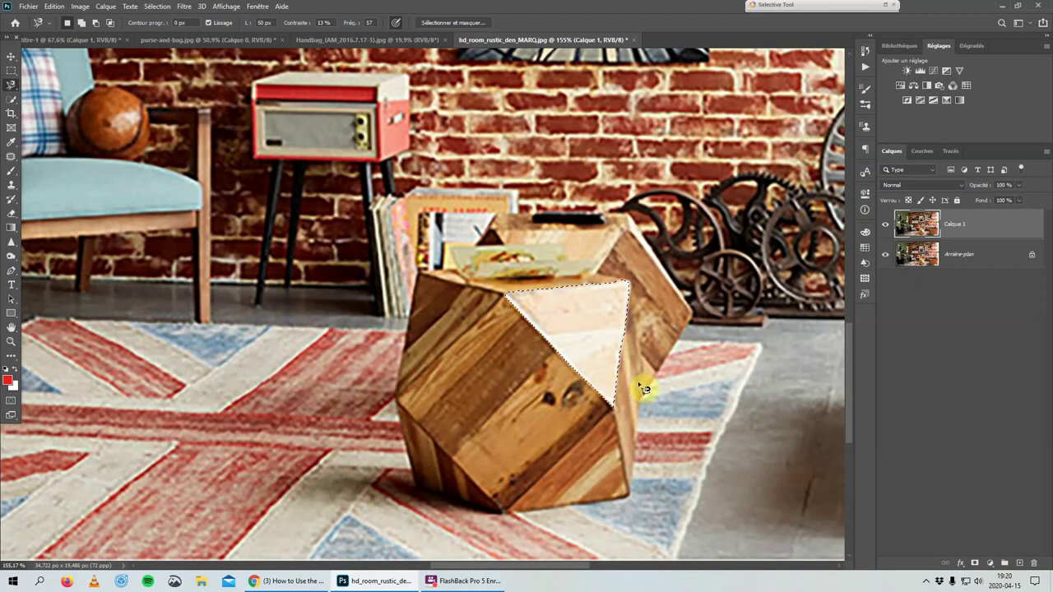
{"action": "scroll", "coordinate": [667, 389], "scroll_direction": "down", "scroll_amount": 3}
{"action": "scroll", "coordinate": [673, 387], "scroll_direction": "down", "scroll_amount": 3}
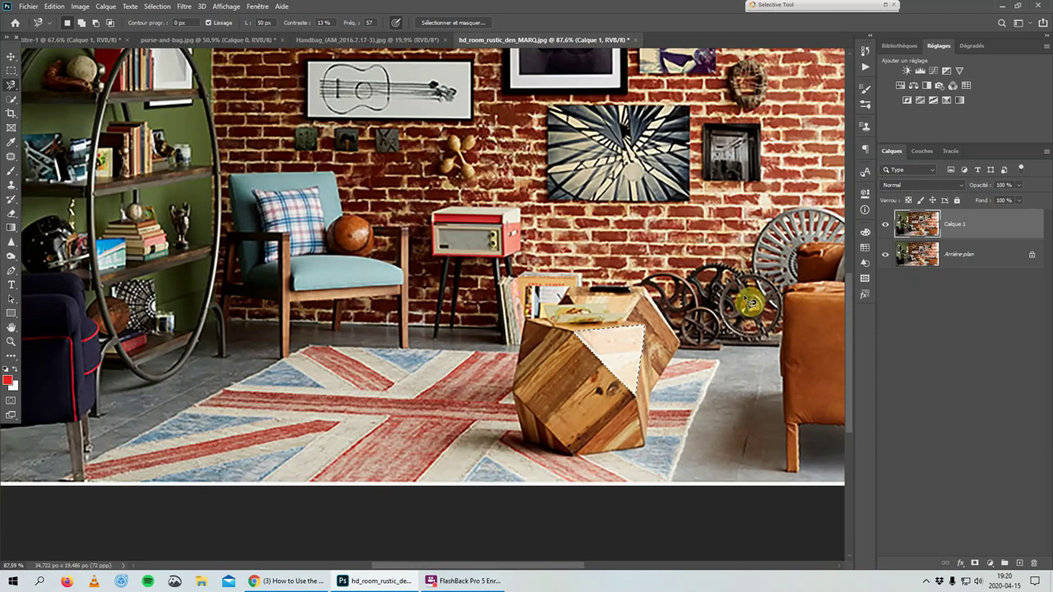
{"action": "right_click", "coordinate": [612, 343]}
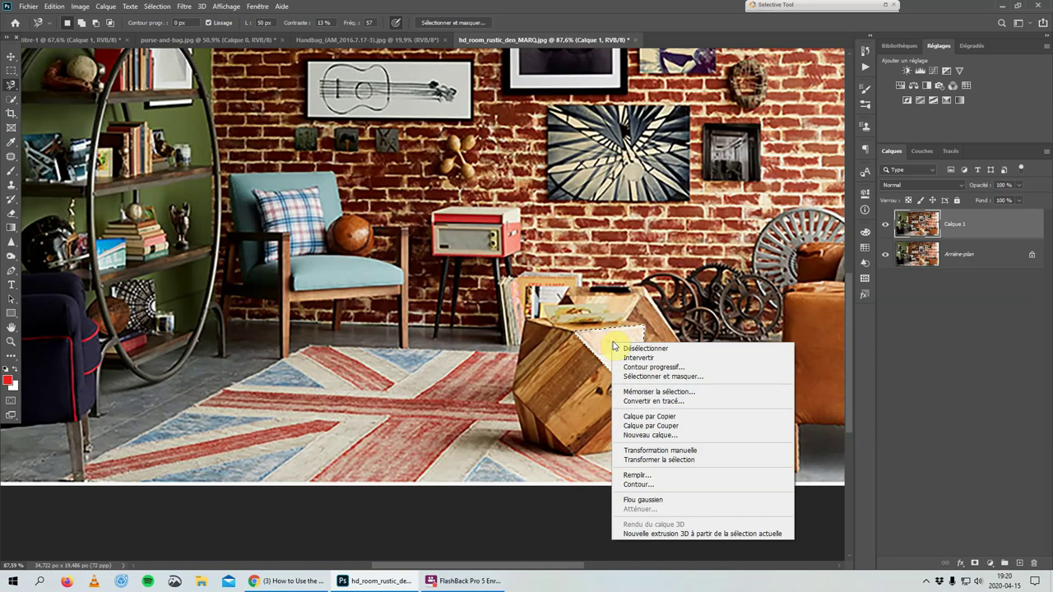
{"action": "left_click", "coordinate": [647, 476]}
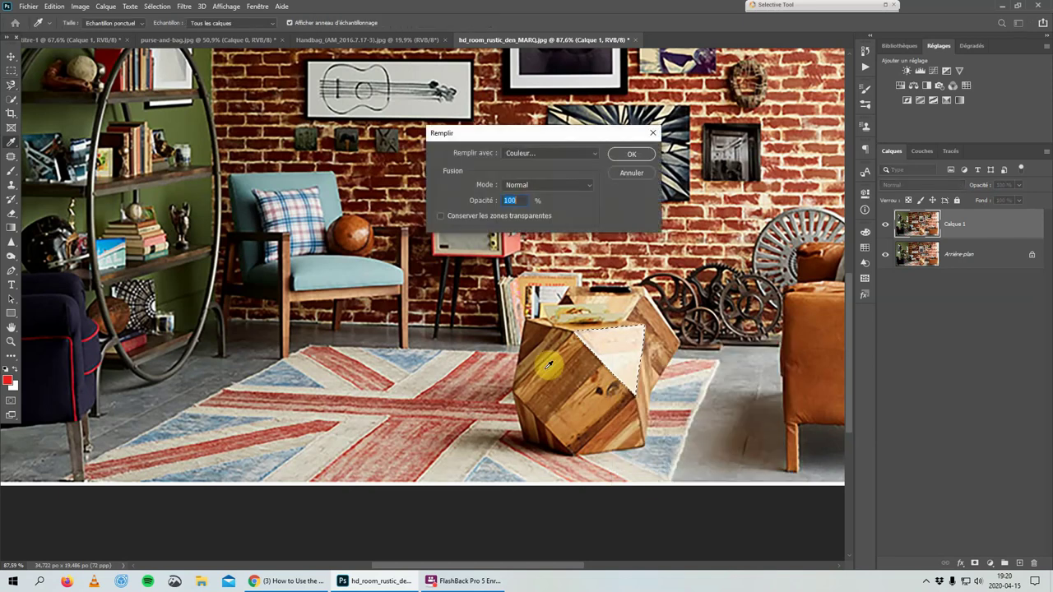
{"action": "left_click", "coordinate": [593, 154]}
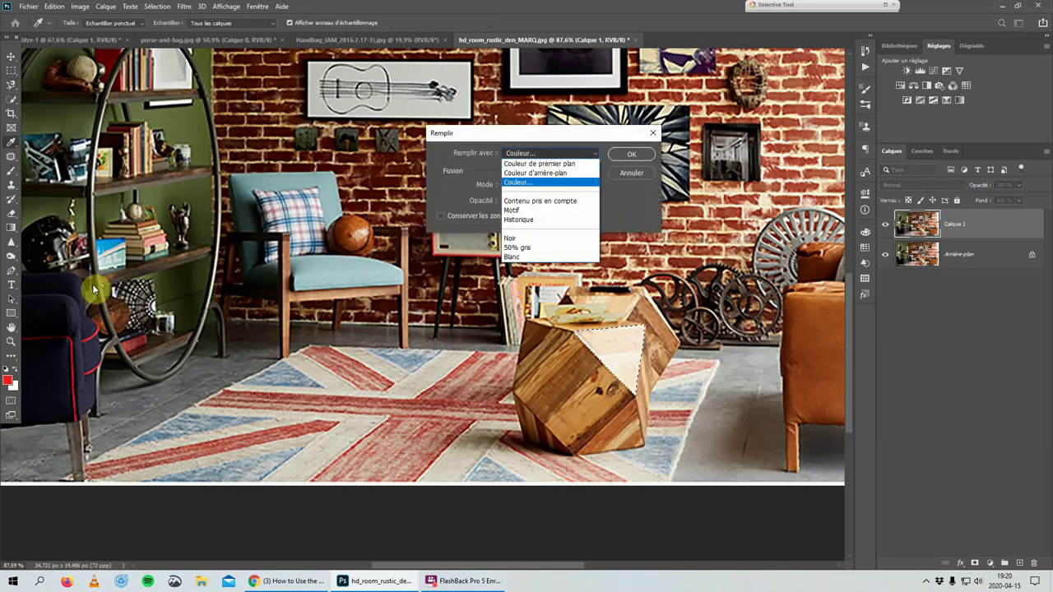
{"action": "left_click", "coordinate": [539, 164]}
{"action": "left_click", "coordinate": [634, 155]}
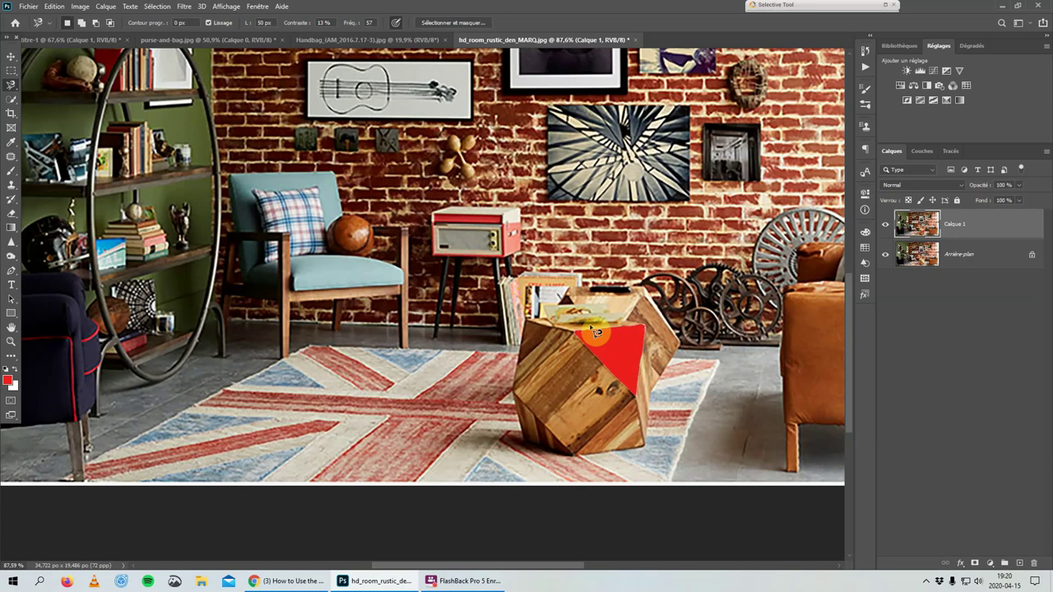
{"action": "key", "text": "ctrl+z"}
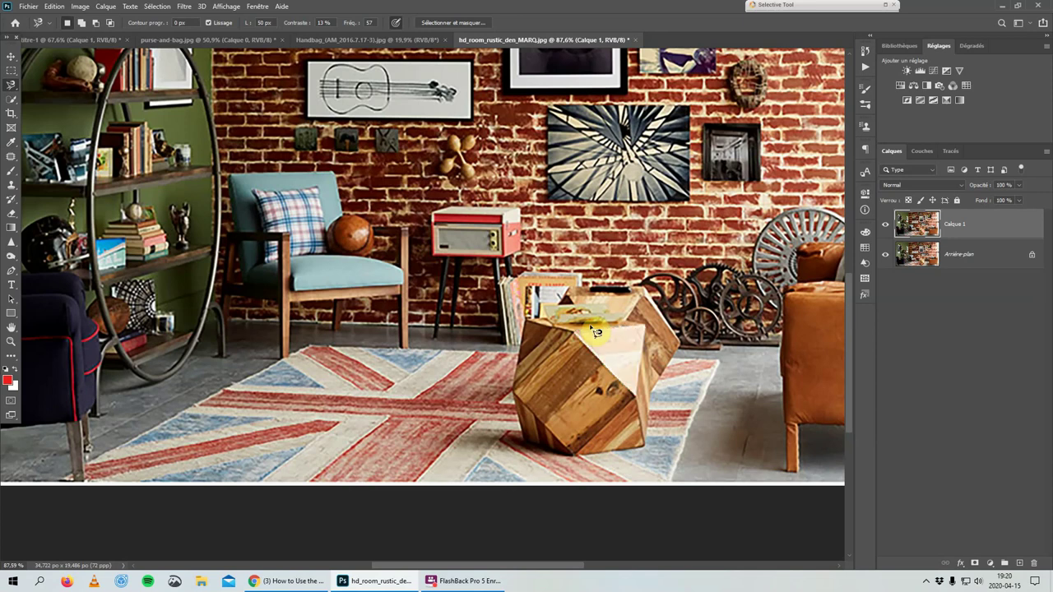
{"action": "scroll", "coordinate": [772, 337], "scroll_direction": "up", "scroll_amount": 2}
{"action": "scroll", "coordinate": [769, 321], "scroll_direction": "up", "scroll_amount": 2}
{"action": "scroll", "coordinate": [768, 280], "scroll_direction": "up", "scroll_amount": 1}
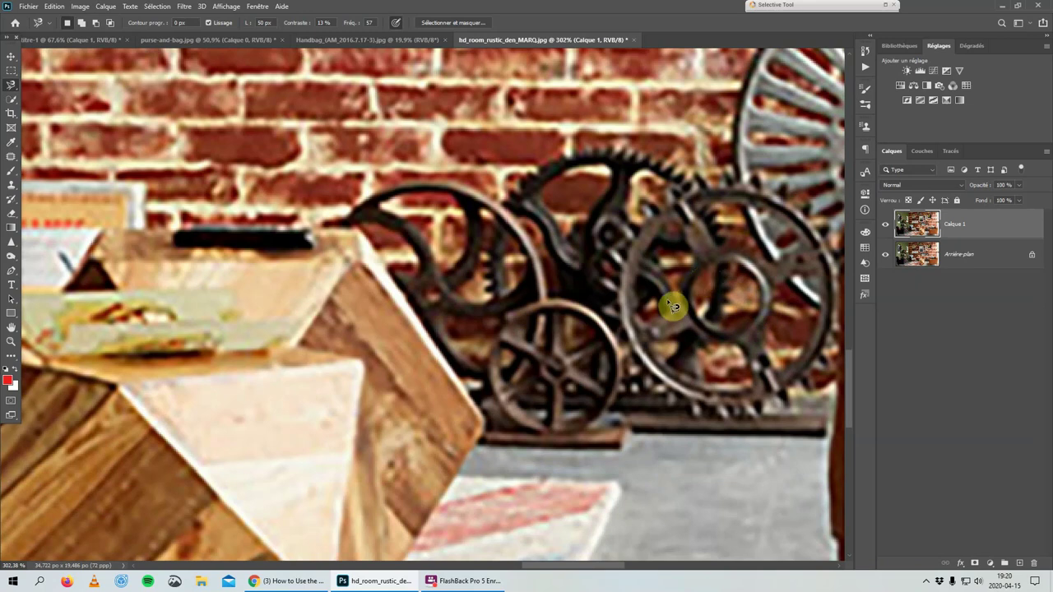
Outline the gear hub with the Magnetic Lasso, then extend the outline freehand along the hub.
{"action": "left_click", "coordinate": [693, 283]}
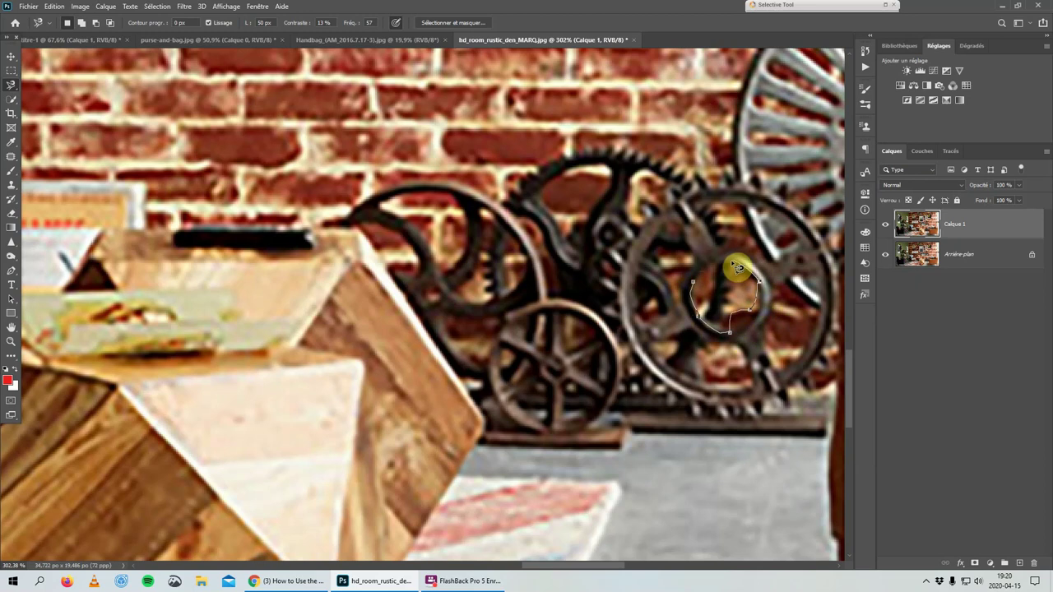
{"action": "left_click", "coordinate": [705, 307]}
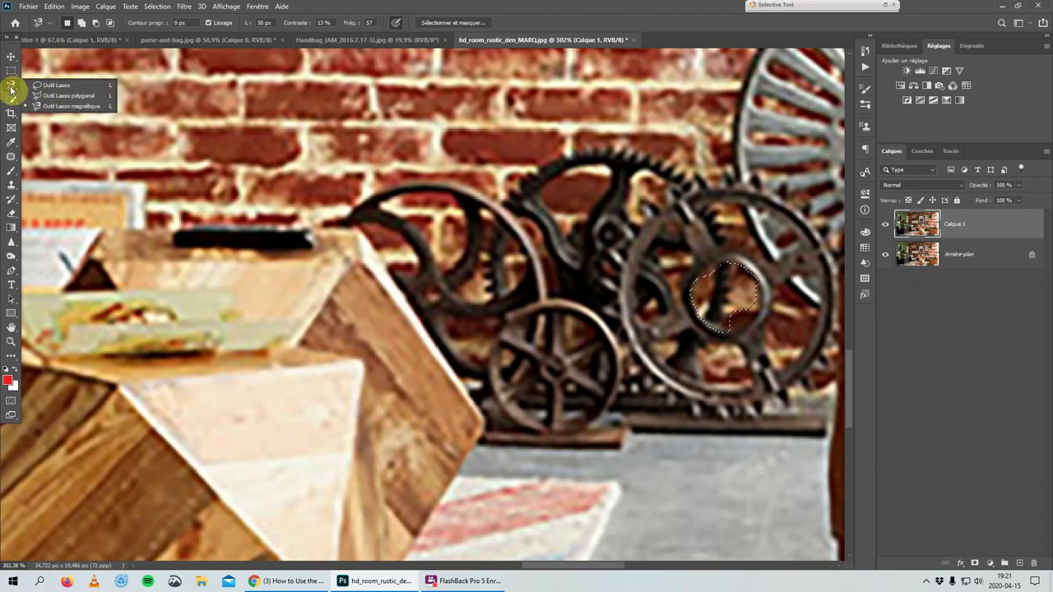
{"action": "left_click_drag", "start_coordinate": [11, 85], "coordinate": [52, 82]}
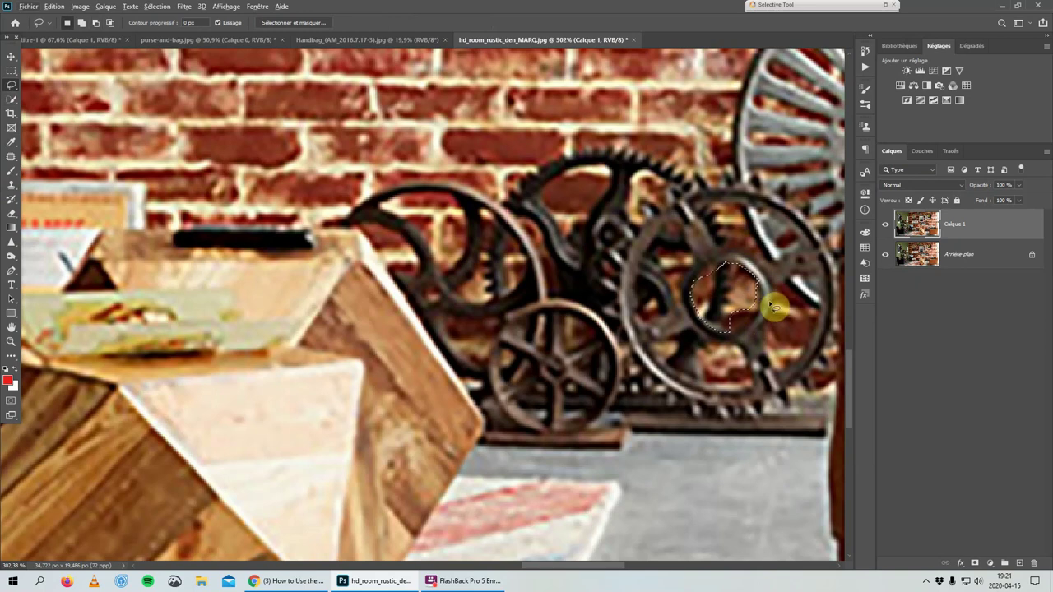
{"action": "left_click_drag", "start_coordinate": [760, 310], "coordinate": [770, 302]}
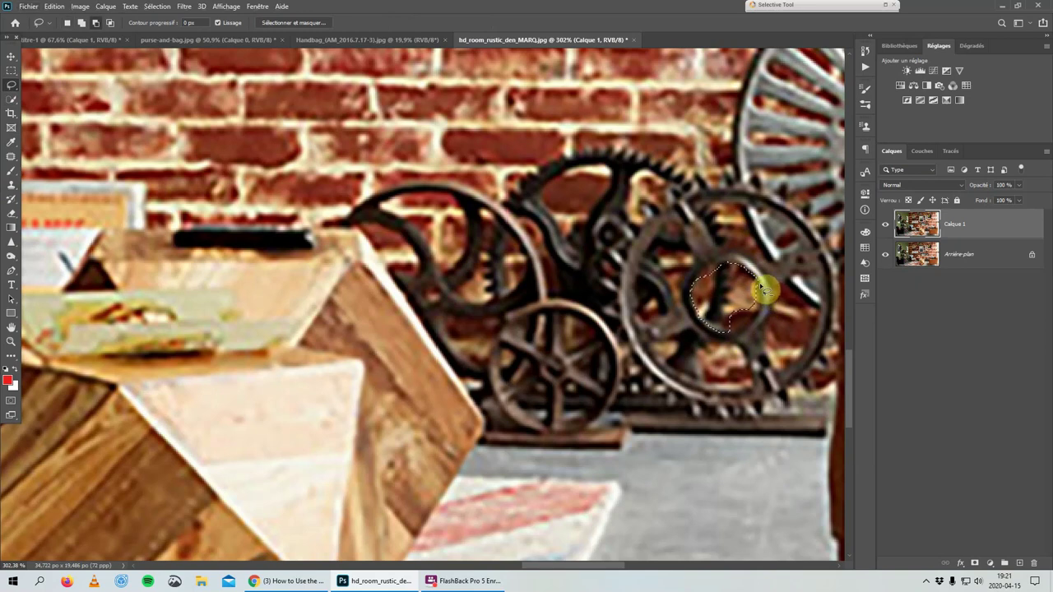
{"action": "mouse_move", "coordinate": [764, 292]}
{"action": "left_mouse_down"}
{"action": "mouse_move", "coordinate": [743, 341]}
{"action": "mouse_move", "coordinate": [710, 306]}
{"action": "mouse_move", "coordinate": [759, 283]}
{"action": "mouse_move", "coordinate": [752, 287]}
{"action": "left_mouse_up"}
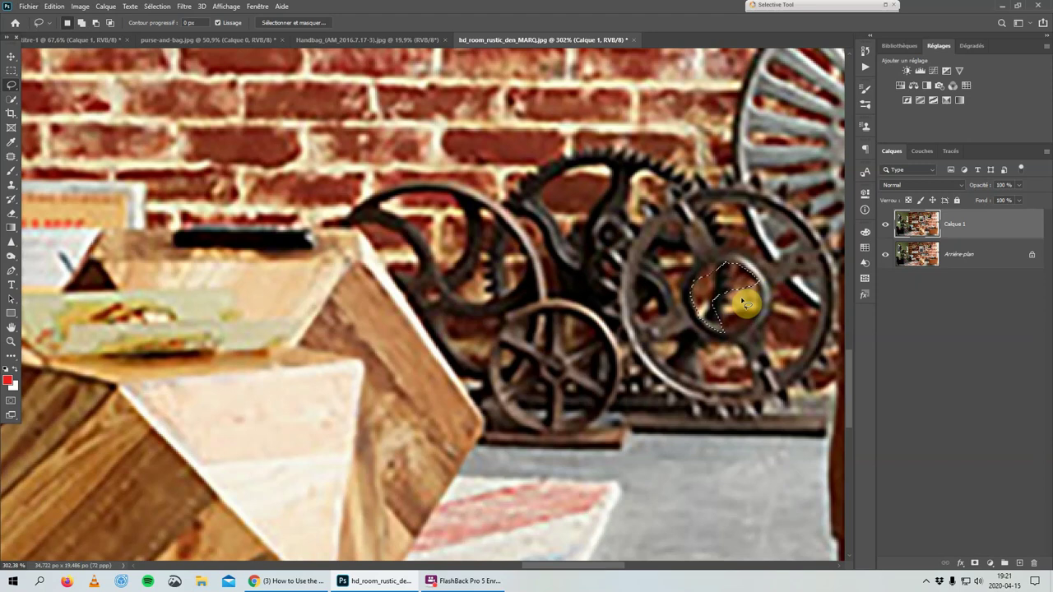
Shift-add freehand areas around the gear hub to the selection.
{"action": "key", "text": "shift"}
{"action": "mouse_move", "coordinate": [746, 305]}
{"action": "left_mouse_down"}
{"action": "mouse_move", "coordinate": [765, 289]}
{"action": "mouse_move", "coordinate": [761, 320]}
{"action": "mouse_move", "coordinate": [716, 352]}
{"action": "mouse_move", "coordinate": [722, 282]}
{"action": "left_mouse_up"}
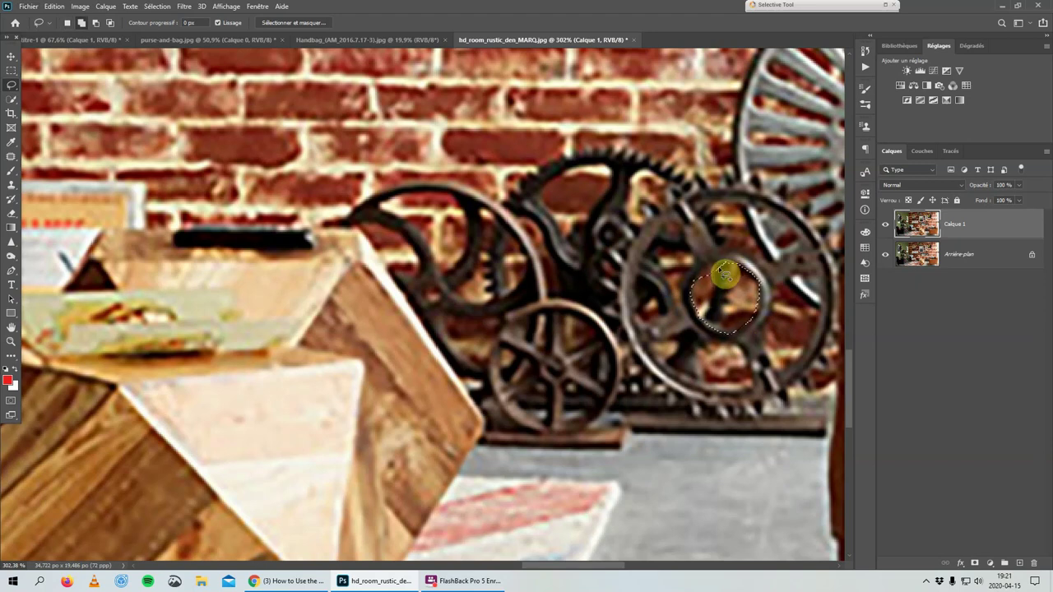
{"action": "mouse_move", "coordinate": [714, 274]}
{"action": "left_mouse_down"}
{"action": "mouse_move", "coordinate": [733, 278]}
{"action": "mouse_move", "coordinate": [705, 294]}
{"action": "left_mouse_up"}
{"action": "scroll", "coordinate": [706, 306], "scroll_direction": "down", "scroll_amount": 1}
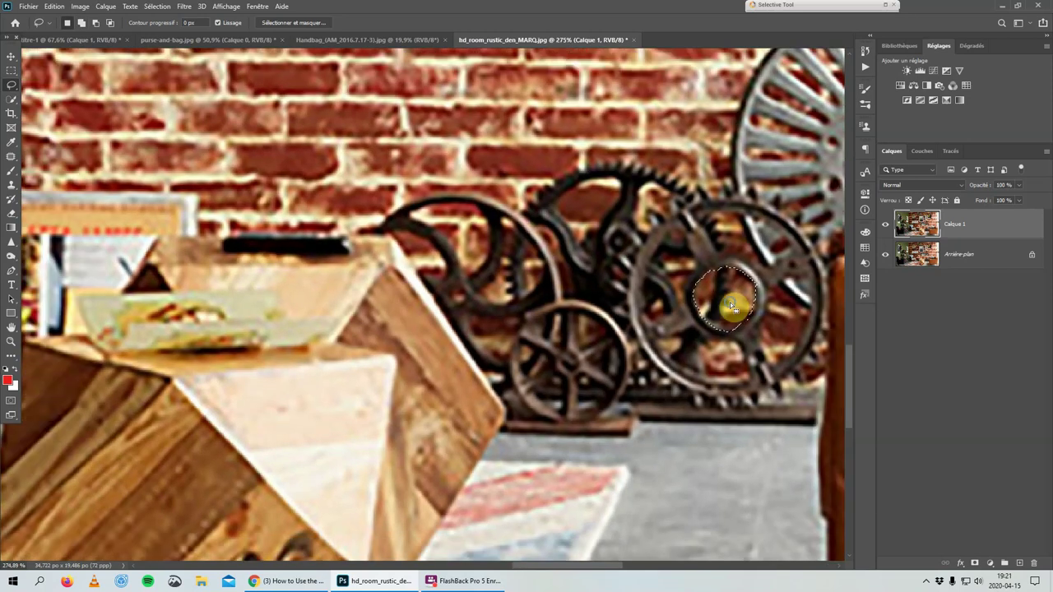
Fill the gear hub selection with the red foreground colour (Couleur de premier plan), then zoom out.
{"action": "right_click", "coordinate": [731, 303]}
{"action": "left_click", "coordinate": [755, 436]}
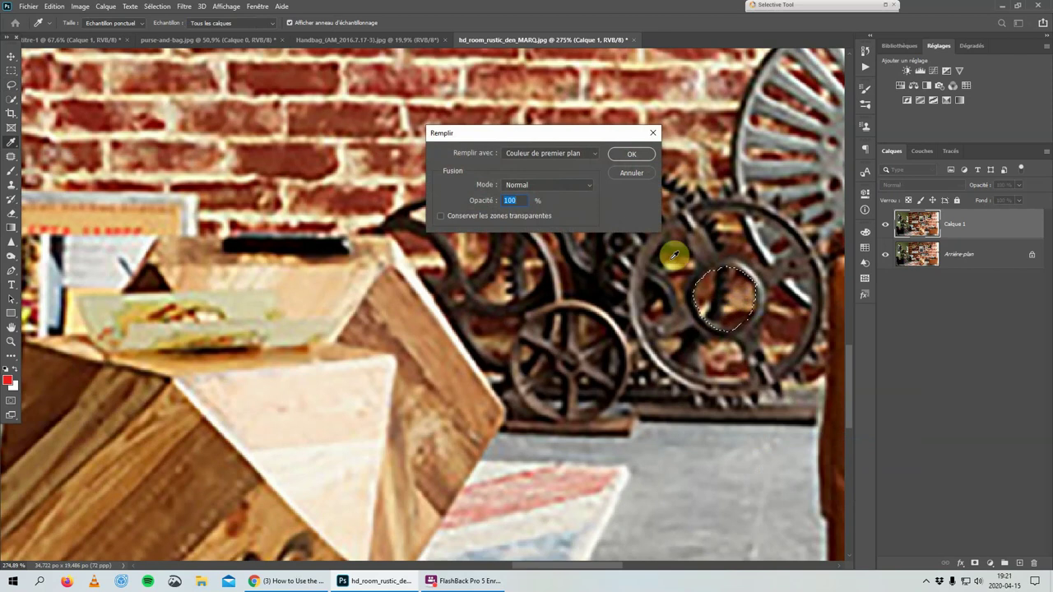
{"action": "left_click", "coordinate": [630, 154]}
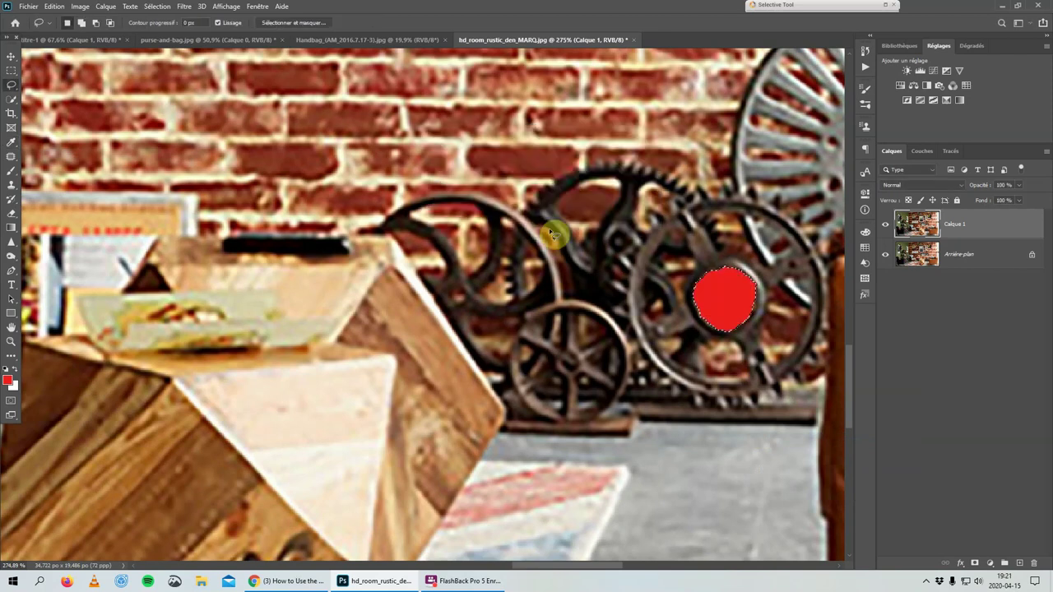
{"action": "scroll", "coordinate": [549, 269], "scroll_direction": "down", "scroll_amount": 3}
{"action": "scroll", "coordinate": [551, 271], "scroll_direction": "down", "scroll_amount": 2}
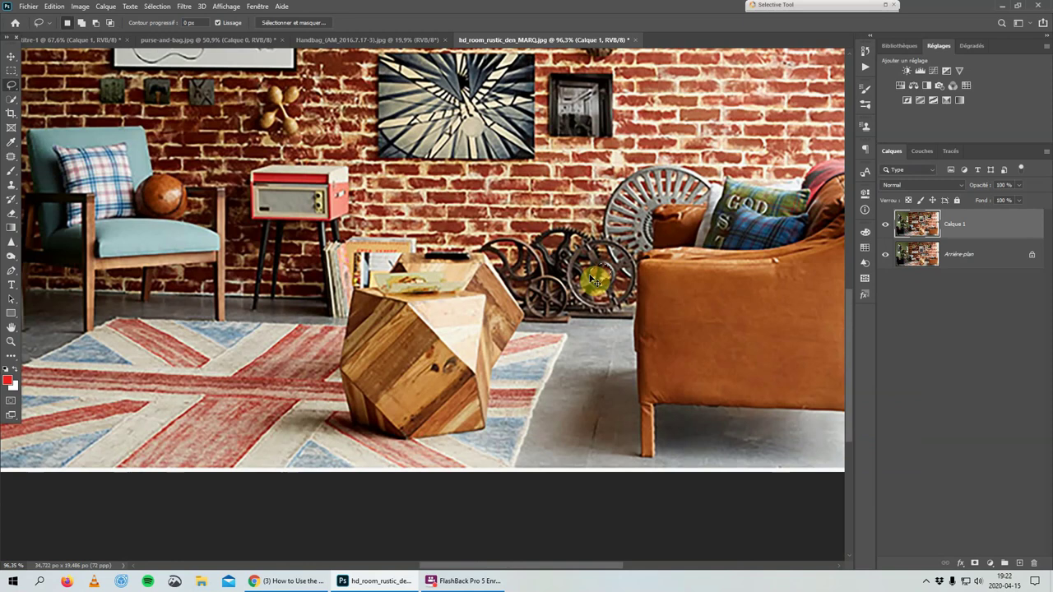
{"action": "right_click", "coordinate": [15, 90]}
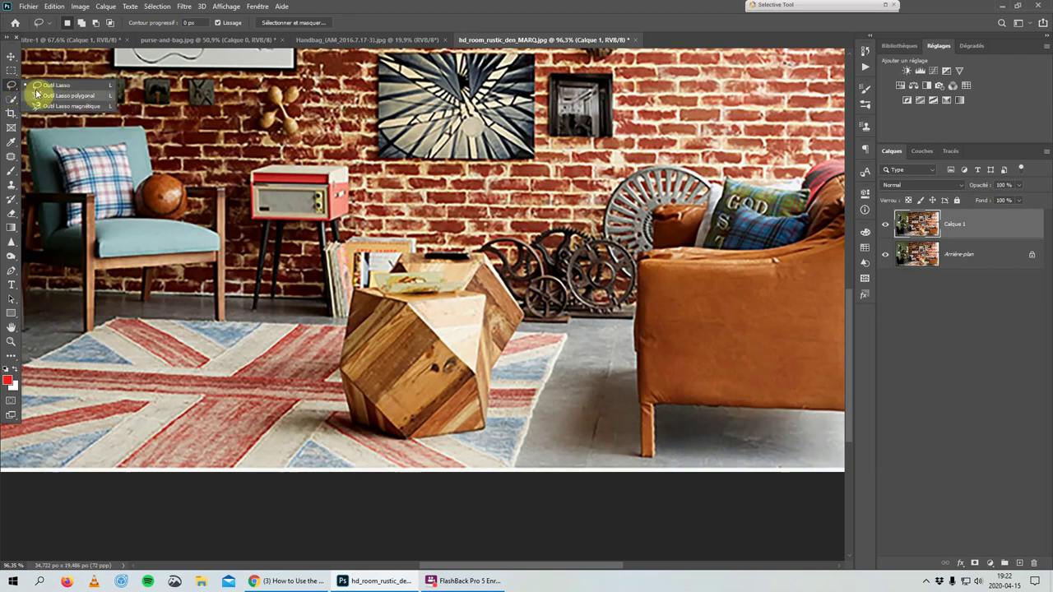
{"action": "left_click", "coordinate": [24, 86]}
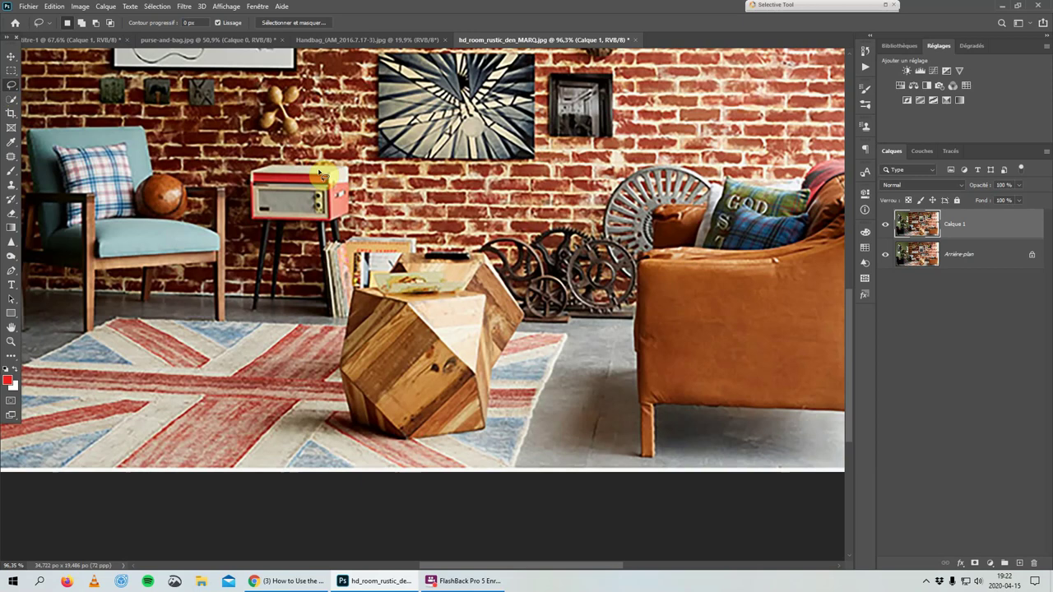
{"action": "scroll", "coordinate": [320, 174], "scroll_direction": "down", "scroll_amount": 3}
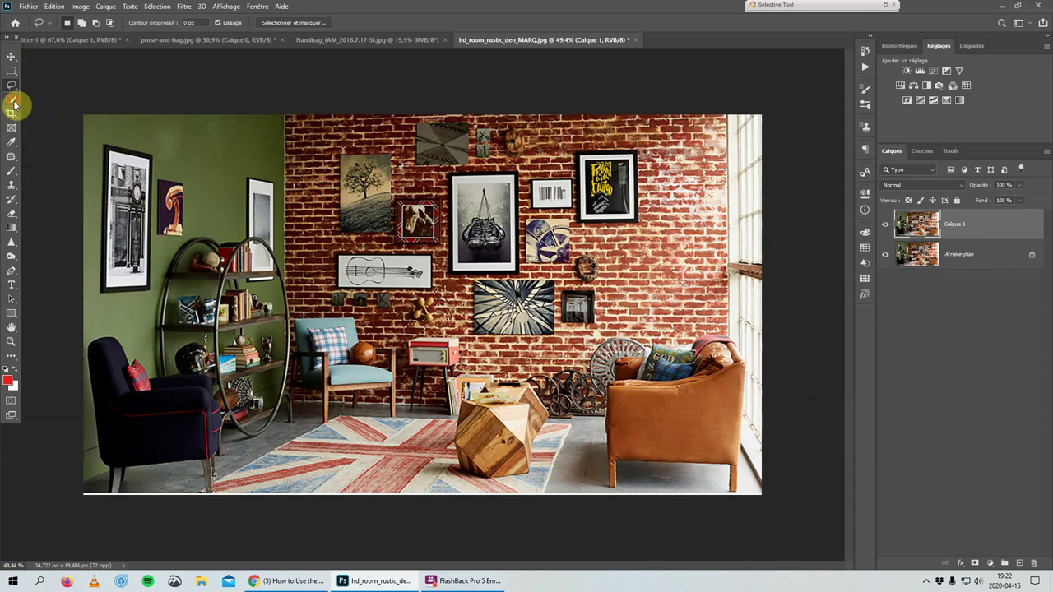
{"action": "left_click", "coordinate": [13, 103]}
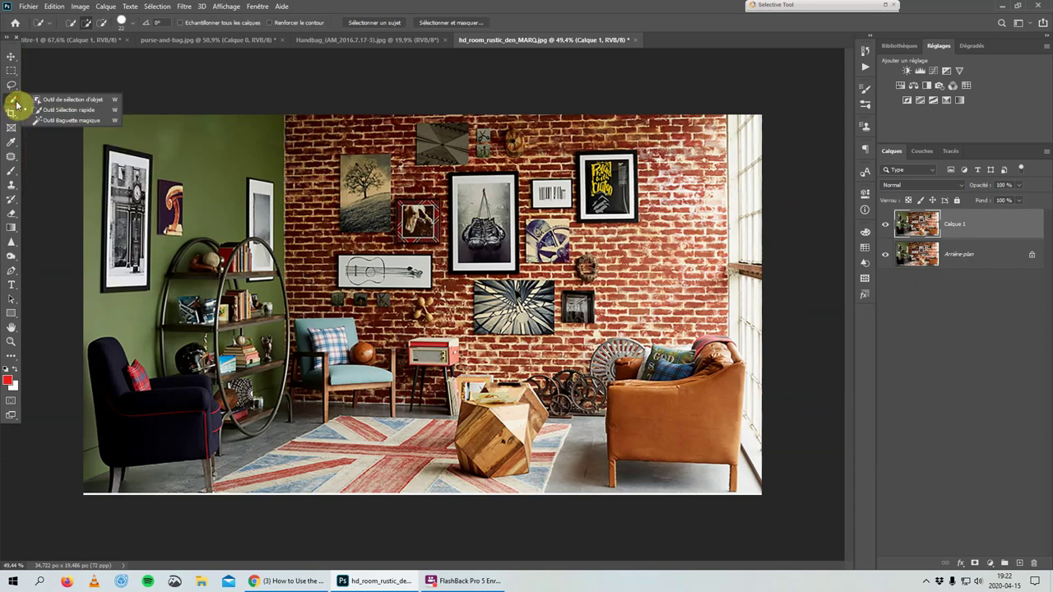
{"action": "left_click", "coordinate": [125, 81]}
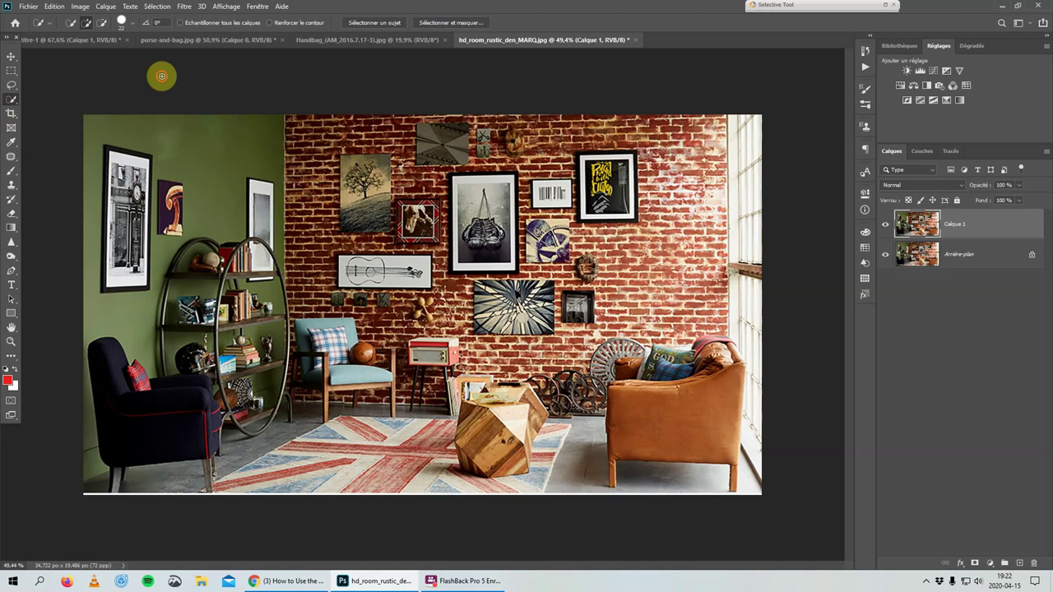
{"action": "left_click", "coordinate": [11, 57]}
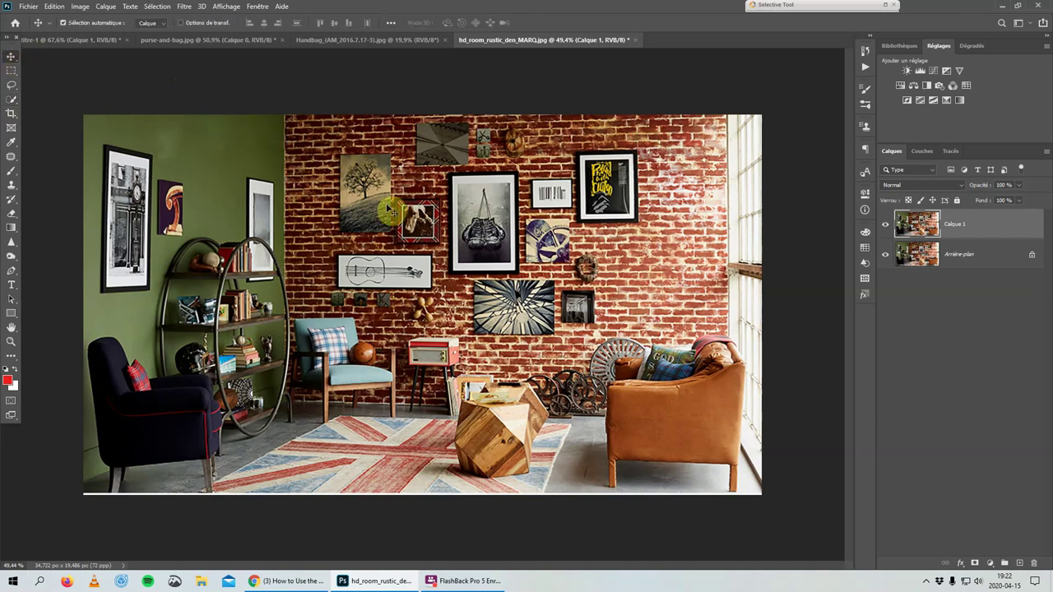